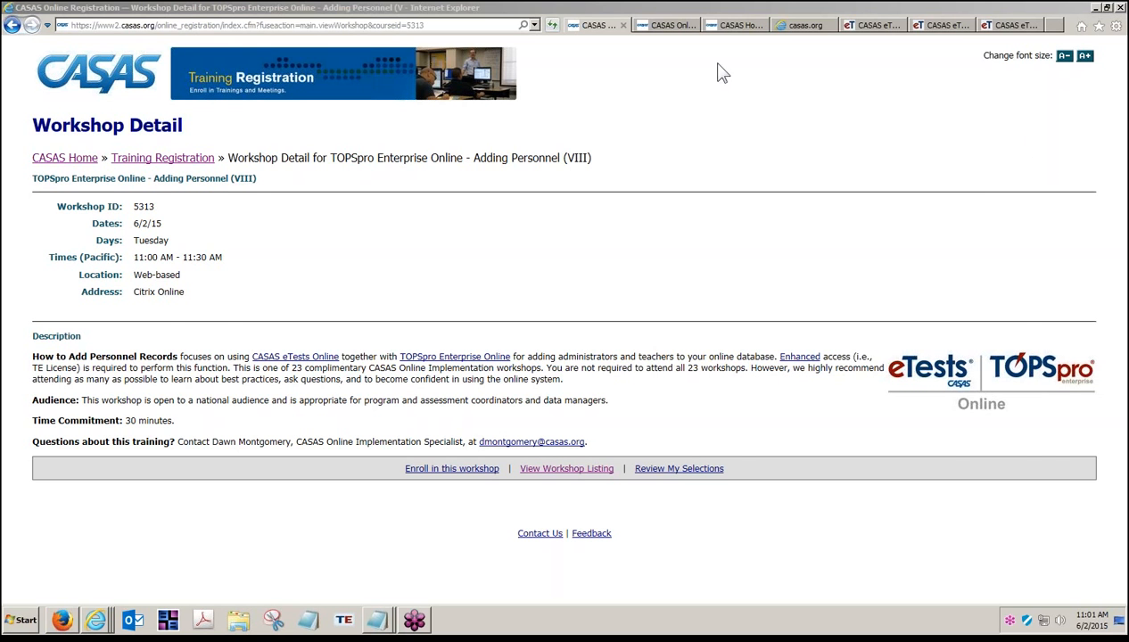
Step: Switch to the CASAS Online Registration tab showing the CASAS eTests workshop listing
left_click(671, 27)
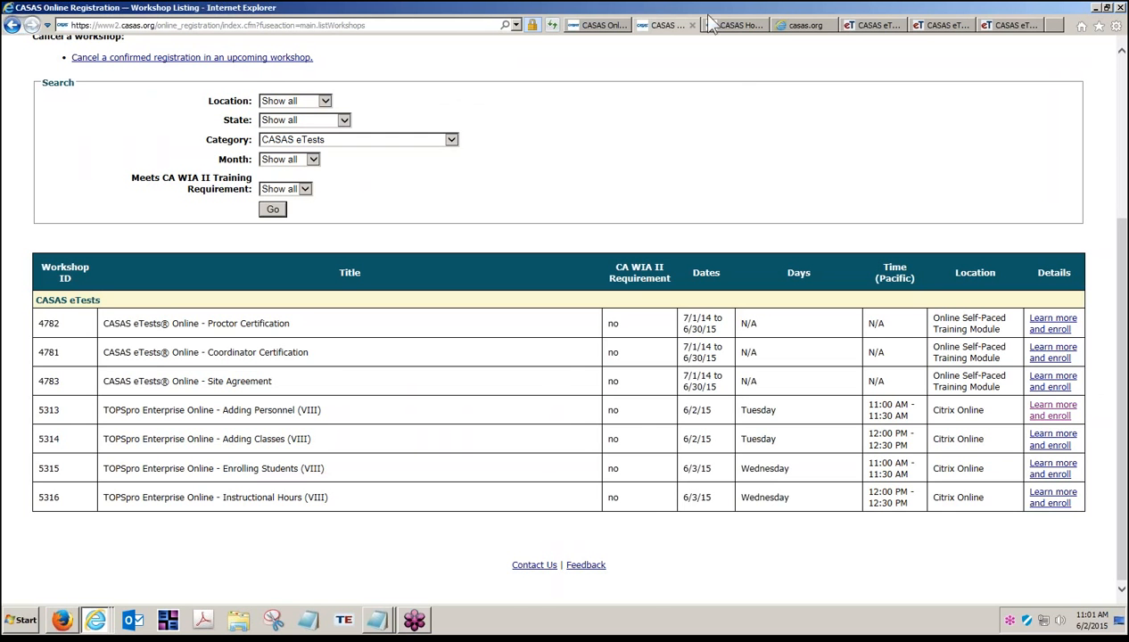
Step: From the CASAS homepage, go to Training and Support and follow the TOPSpro Enterprise help link
left_click(736, 26)
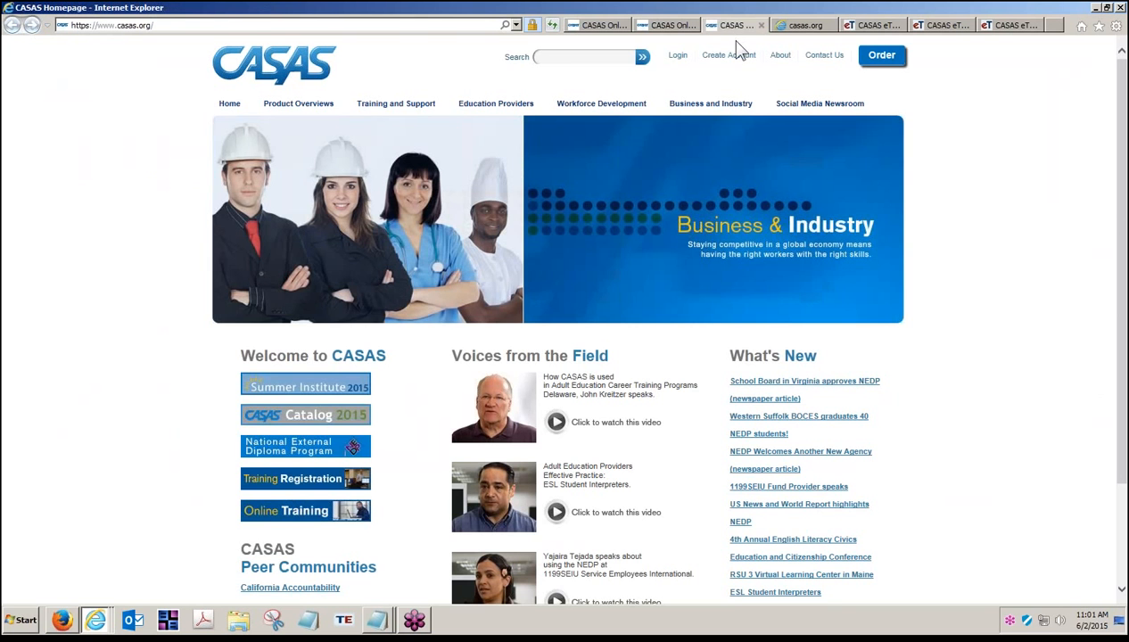
left_click(399, 105)
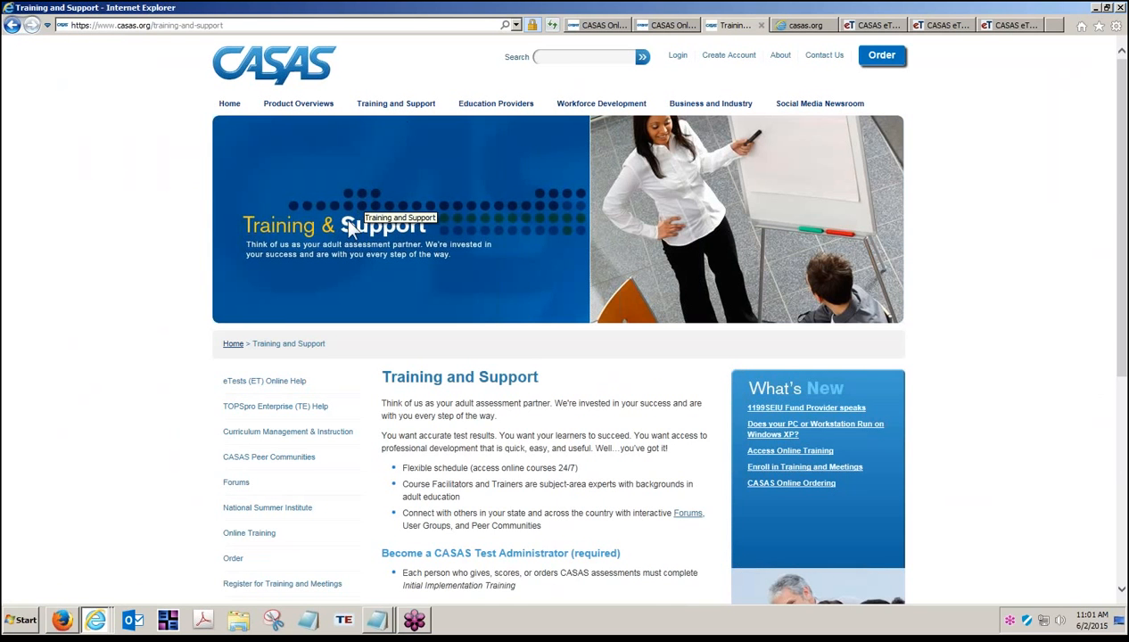
left_click(266, 409)
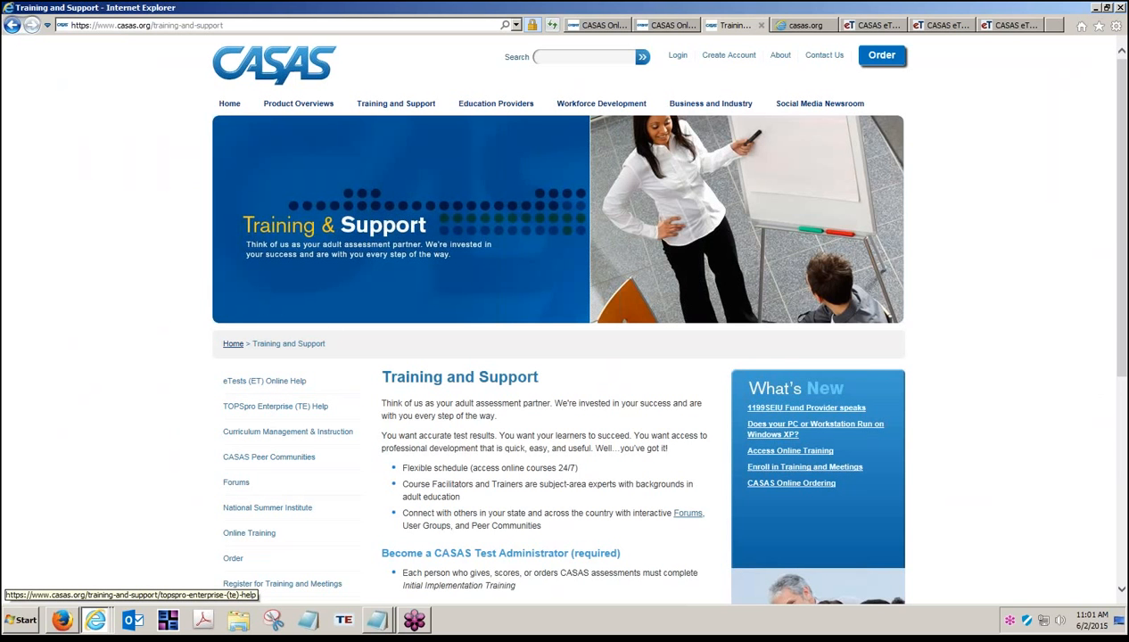
Step: Open eTests (ET) Online Help and the CASAS eTests Online Guide PDF, scrolling to its contents
left_click(265, 381)
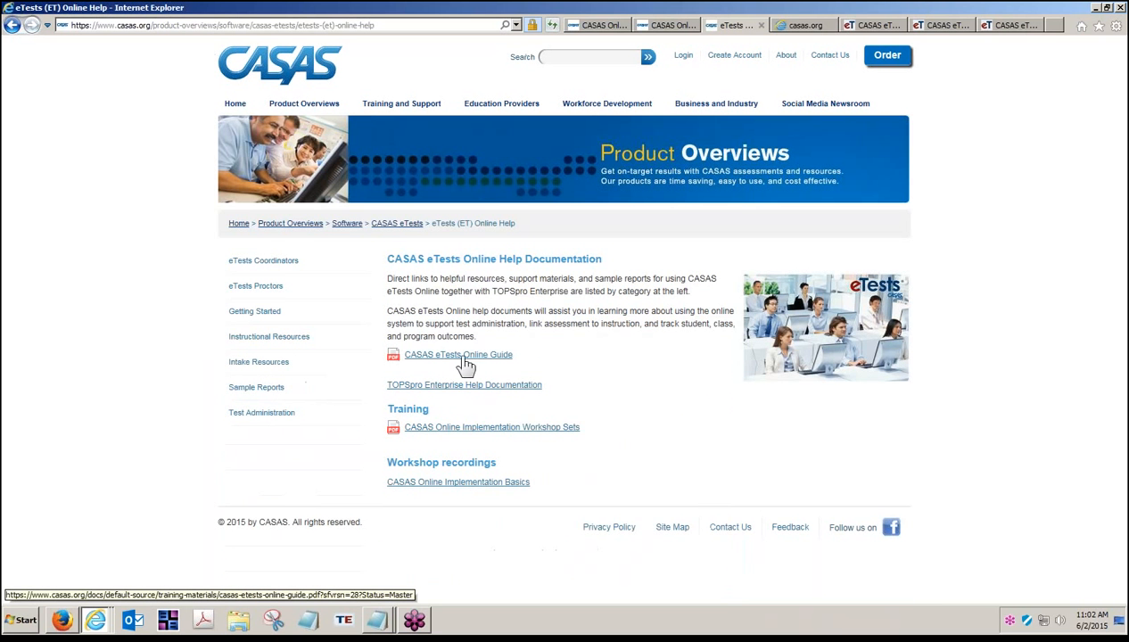
left_click(486, 360)
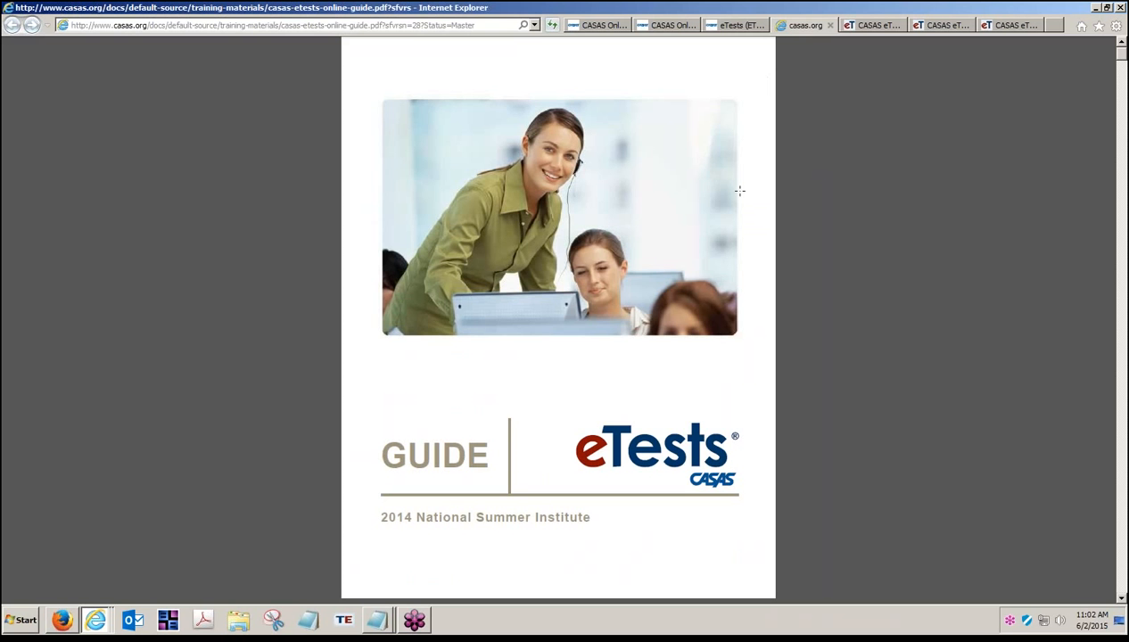
scroll(737, 232, "down", 3)
scroll(737, 260, "down", 10)
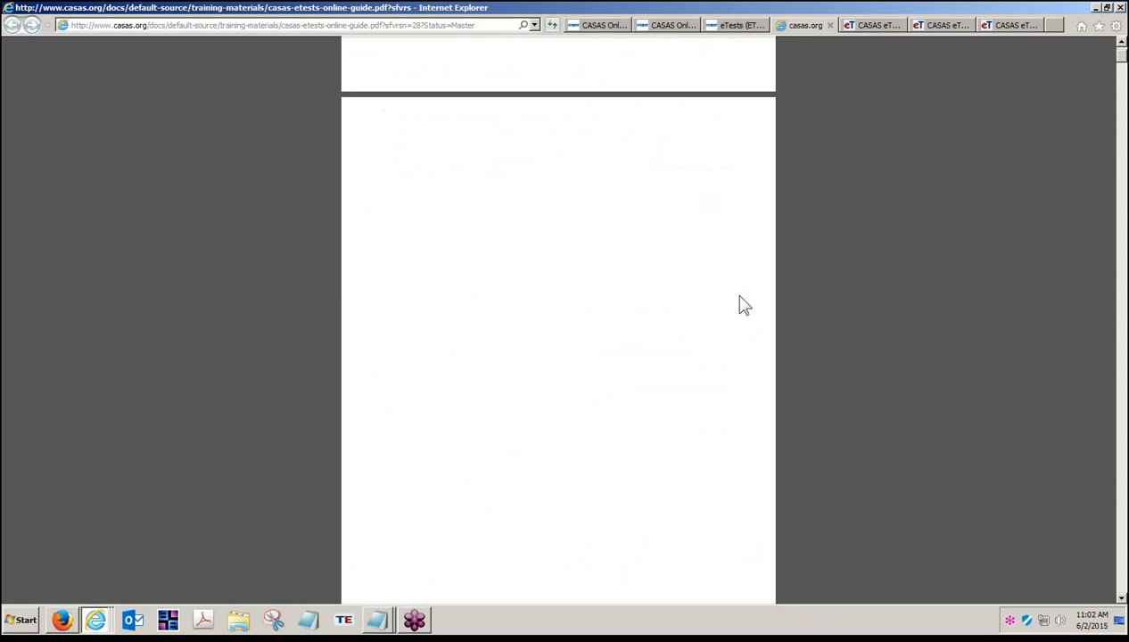
scroll(737, 464, "down", 7)
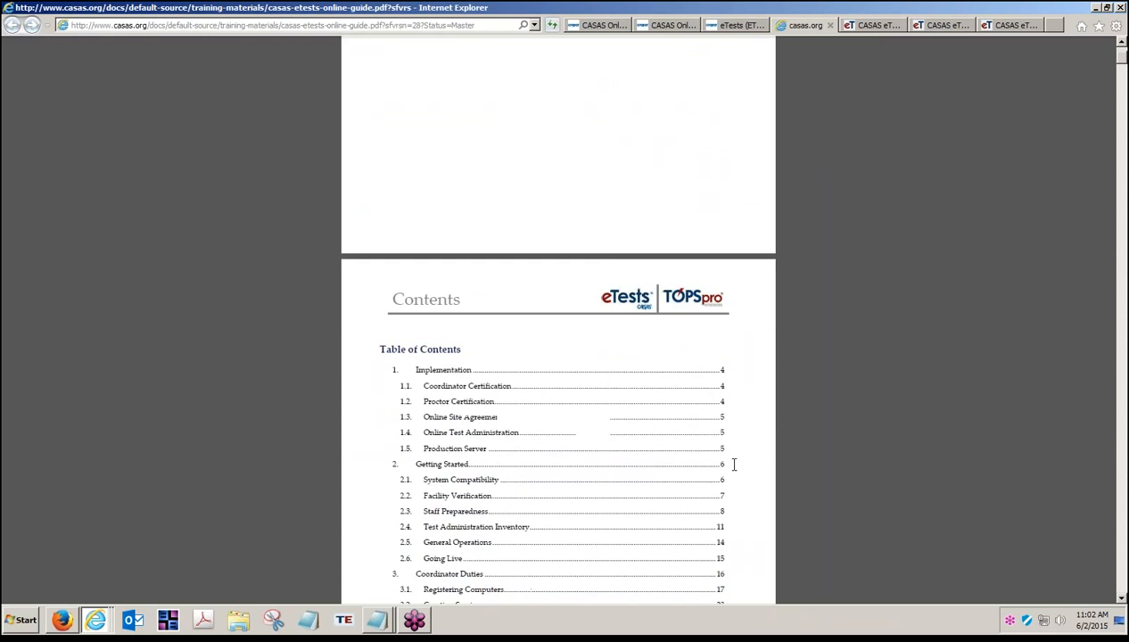
scroll(731, 469, "down", 6)
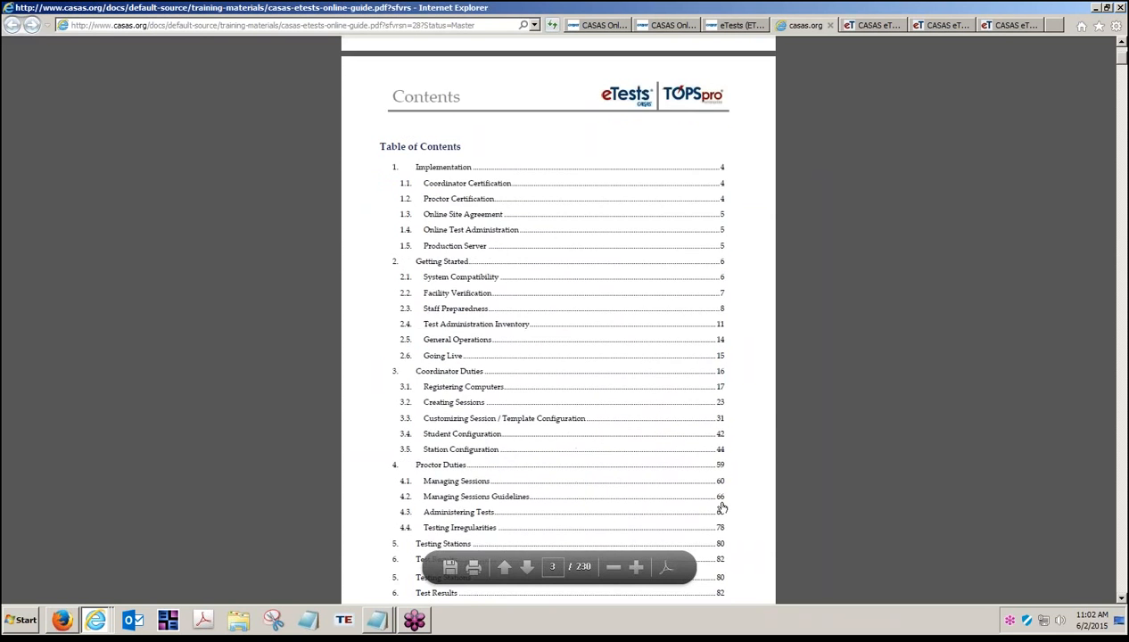
scroll(653, 473, "down", 9)
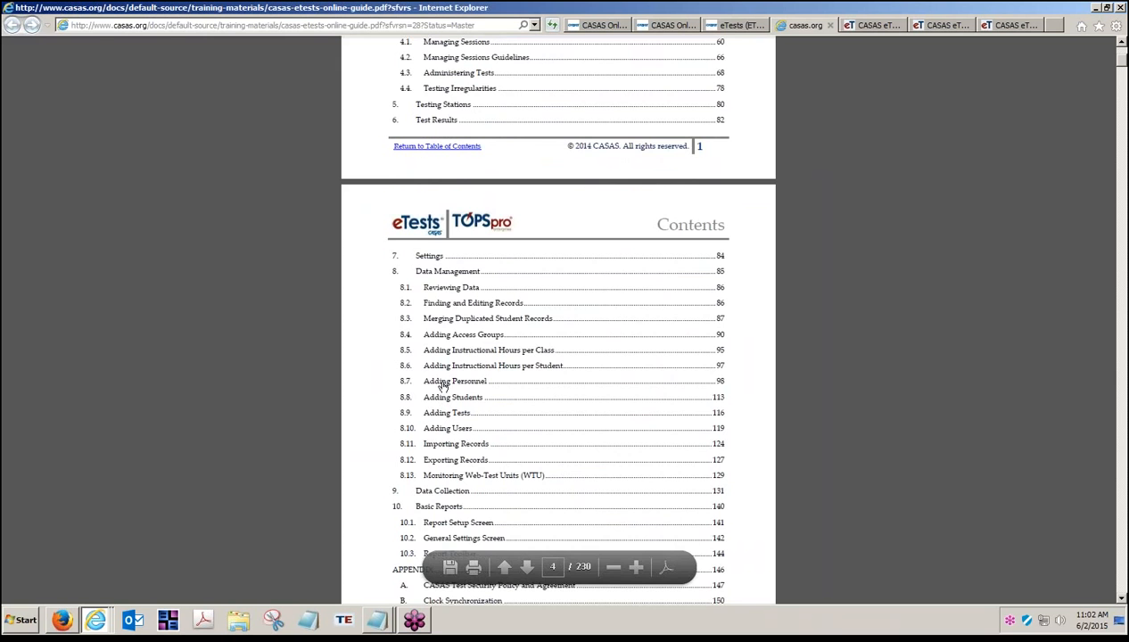
Step: Jump to section 8.7 Adding Personnel on page 98 of the guide
left_click(442, 383)
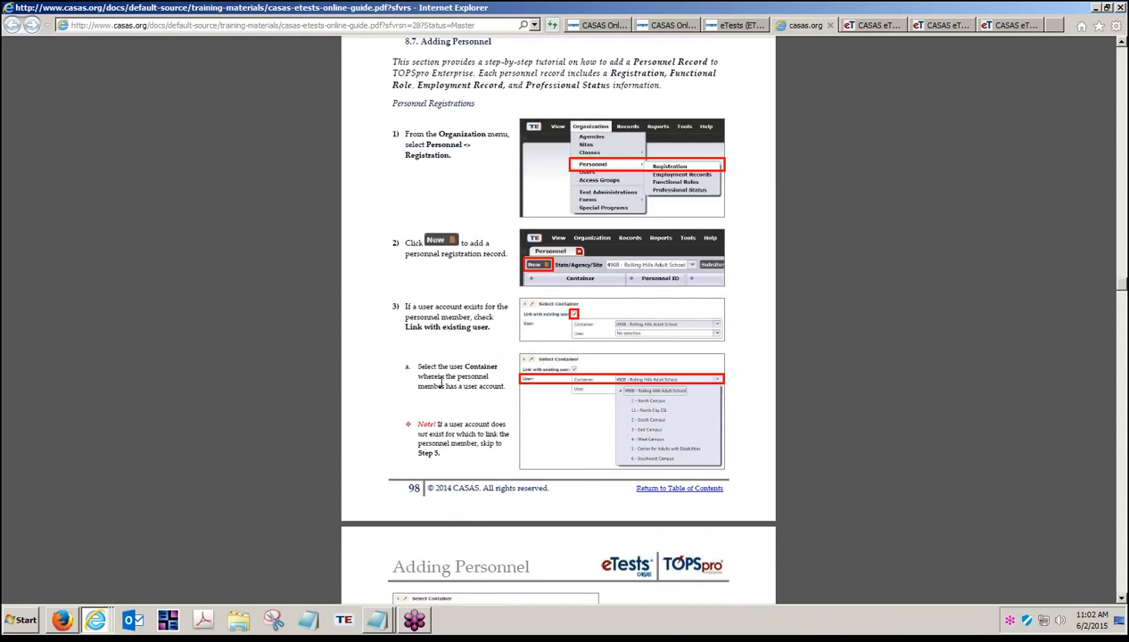
scroll(437, 375, "up", 2)
scroll(435, 388, "down", 1)
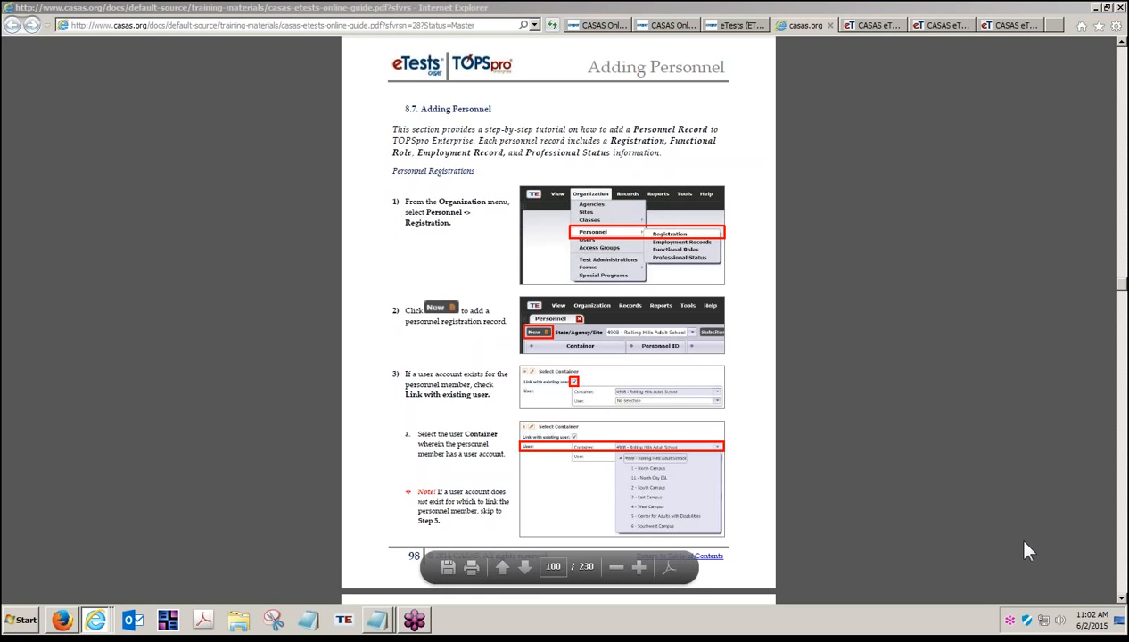
Step: Move from the eTests Online start tab to the rollinghills RHAS Simulation Server tab
left_click(872, 25)
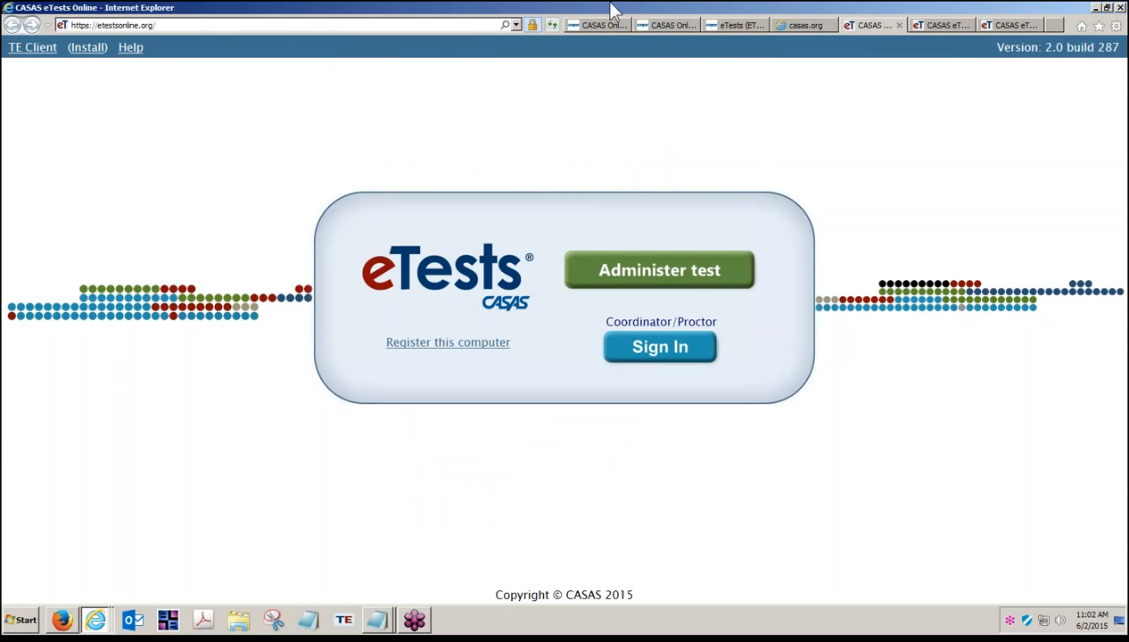
left_click(196, 27)
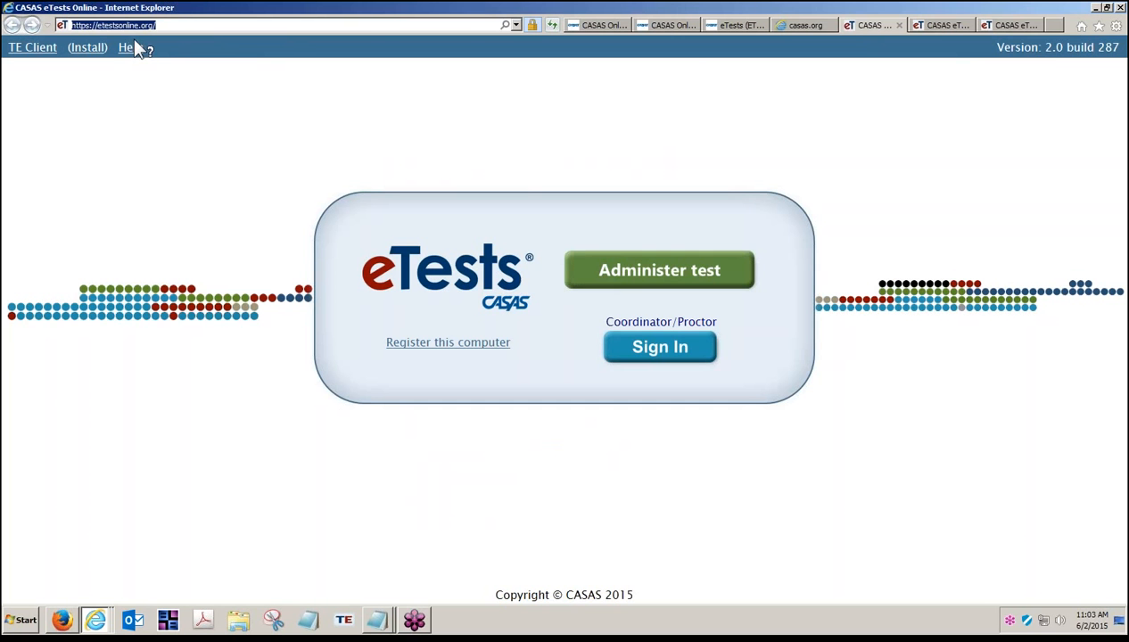
left_click(933, 28)
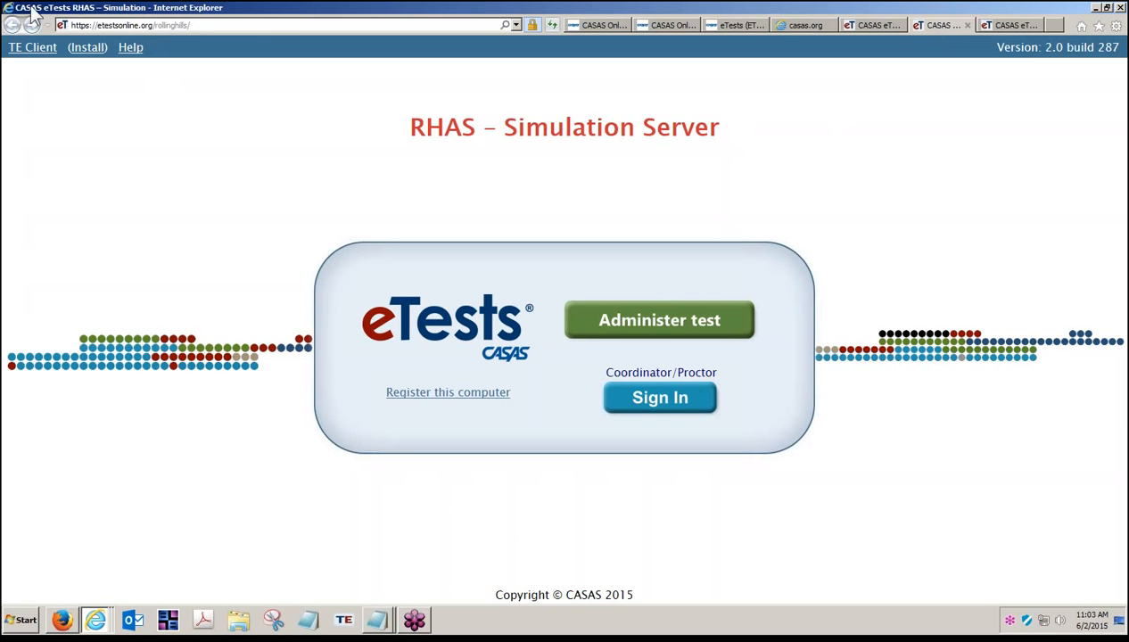
Step: Locate the Simulation Server guide under eTests Online Help > Getting Started, then return to etestsonline.org
left_click(727, 27)
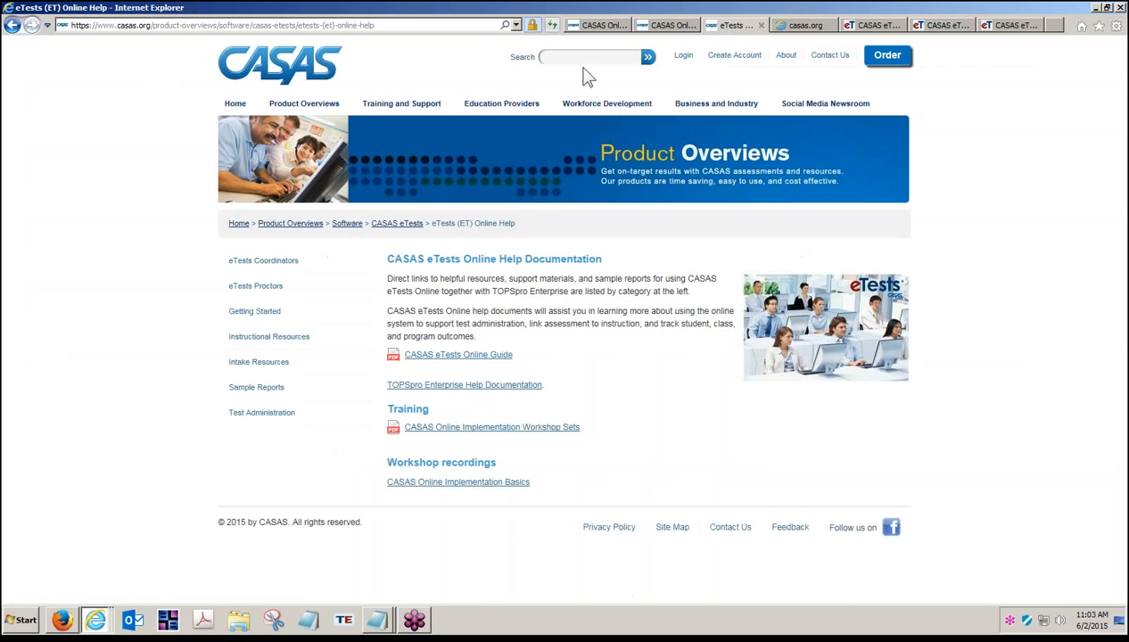
left_click(378, 103)
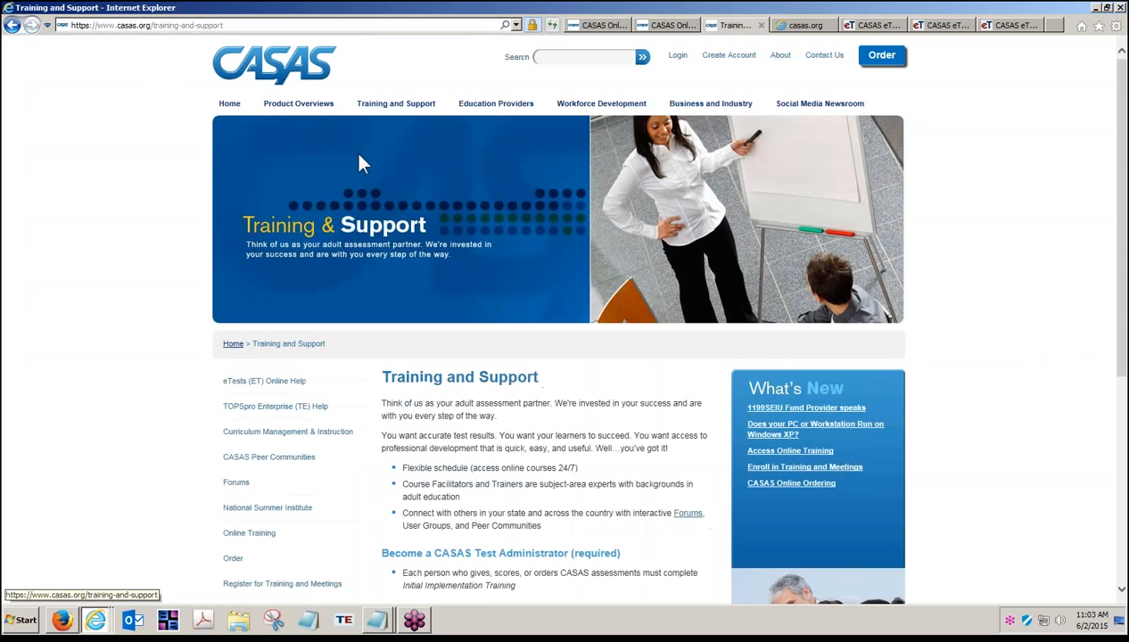
left_click(276, 382)
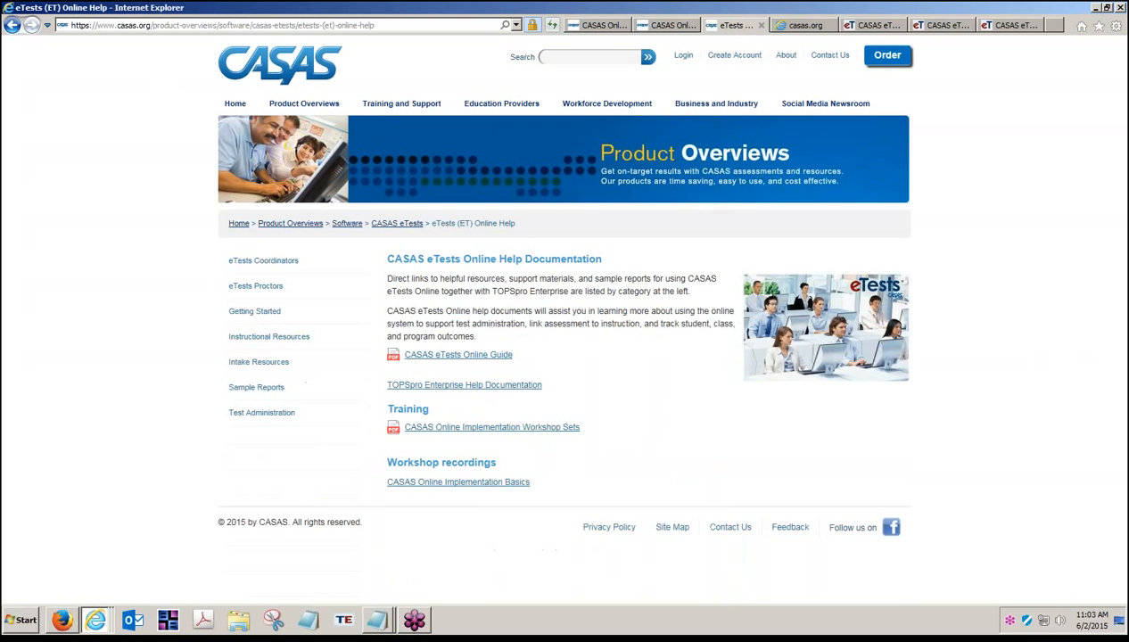
left_click(261, 314)
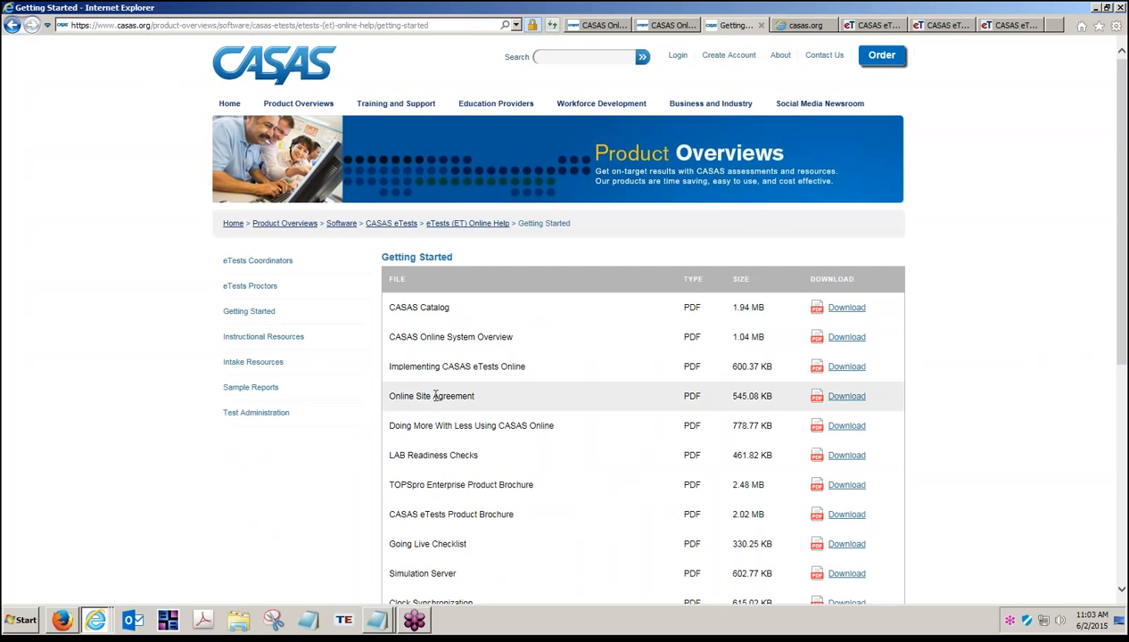
scroll(423, 356, "down", 3)
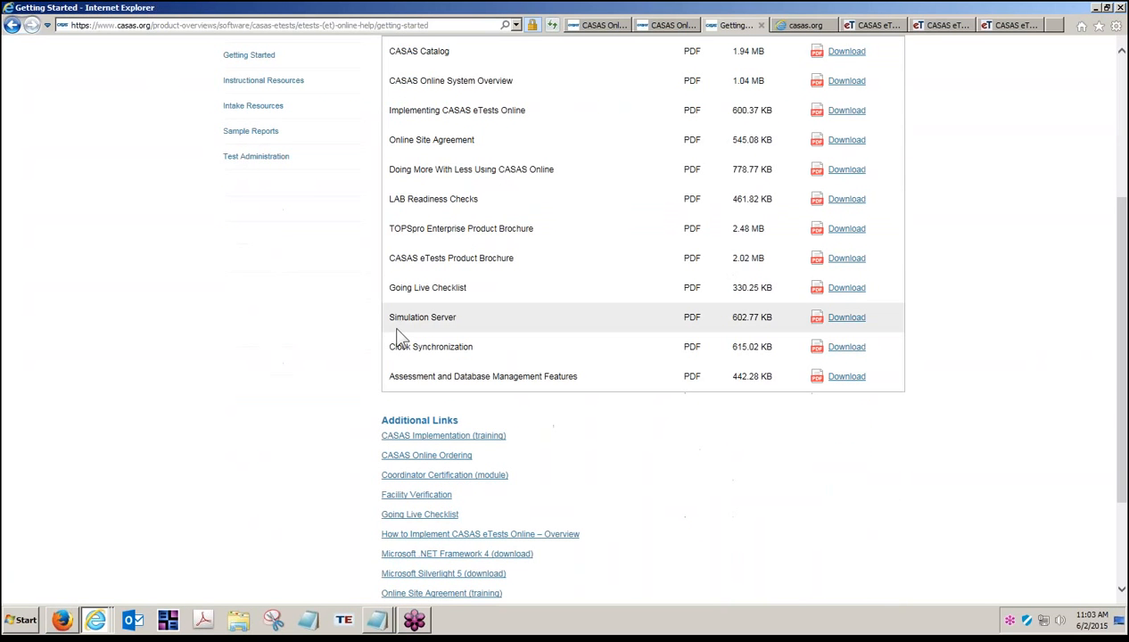
left_click_drag(389, 318, 454, 315)
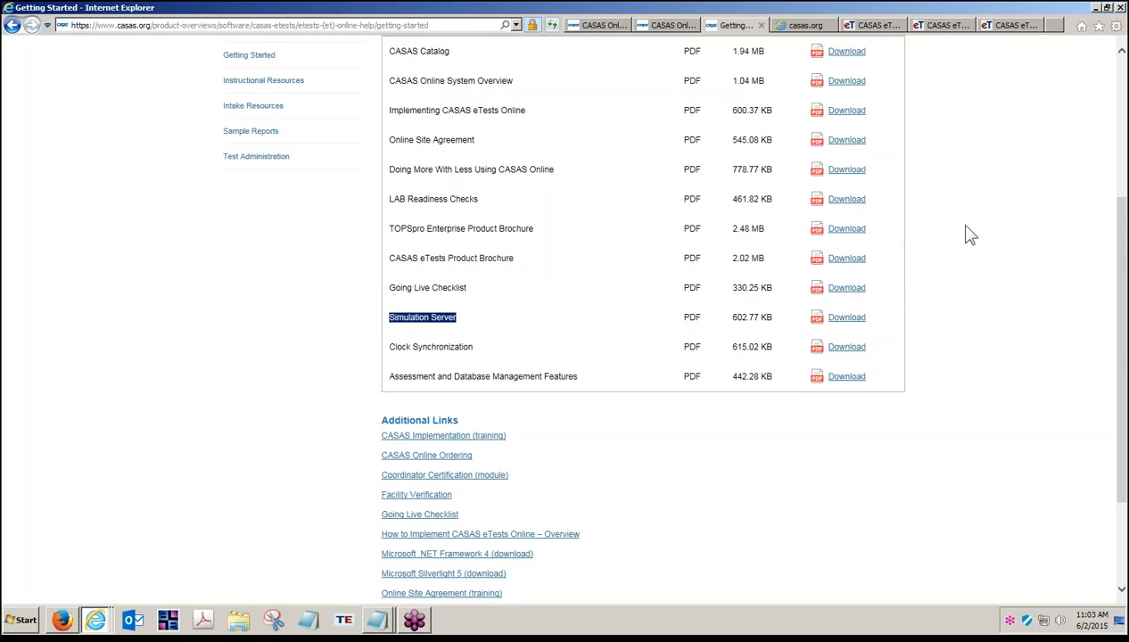
left_click(872, 27)
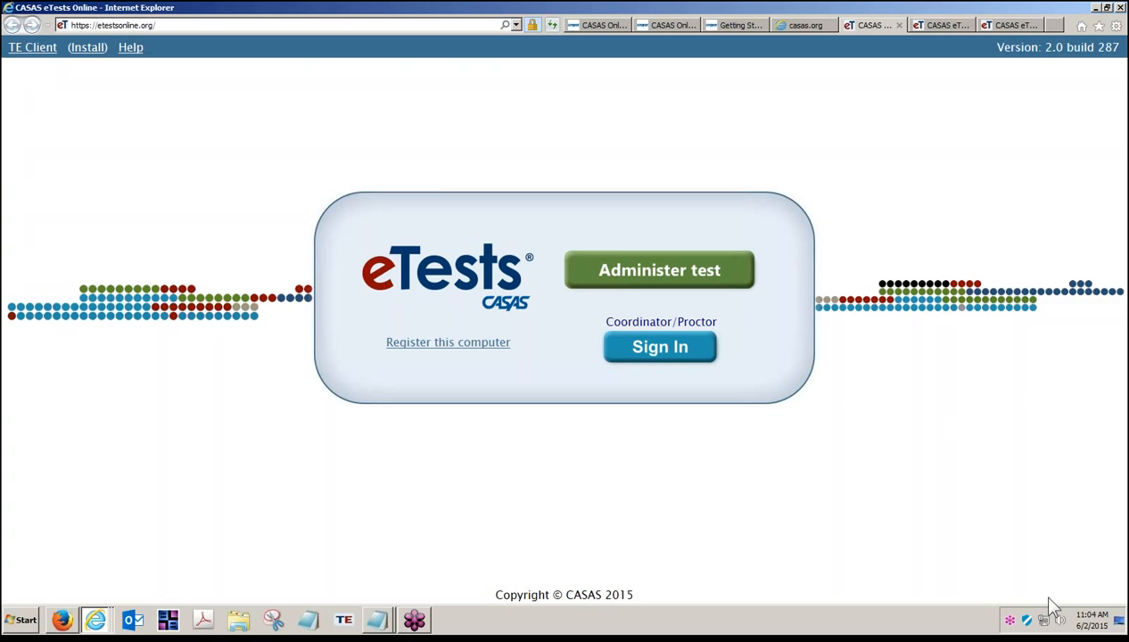
Step: Revisit the RHAS Simulation Server page, then launch the TOPSpro Enterprise client from the taskbar
left_click(1114, 620)
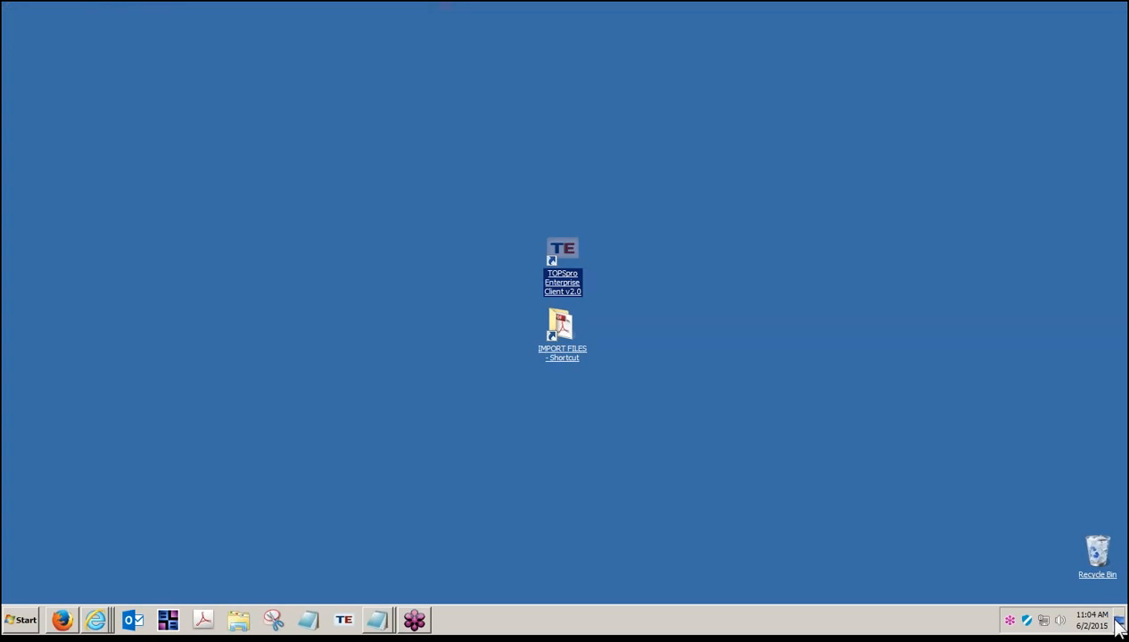
left_click(839, 542)
left_click(92, 617)
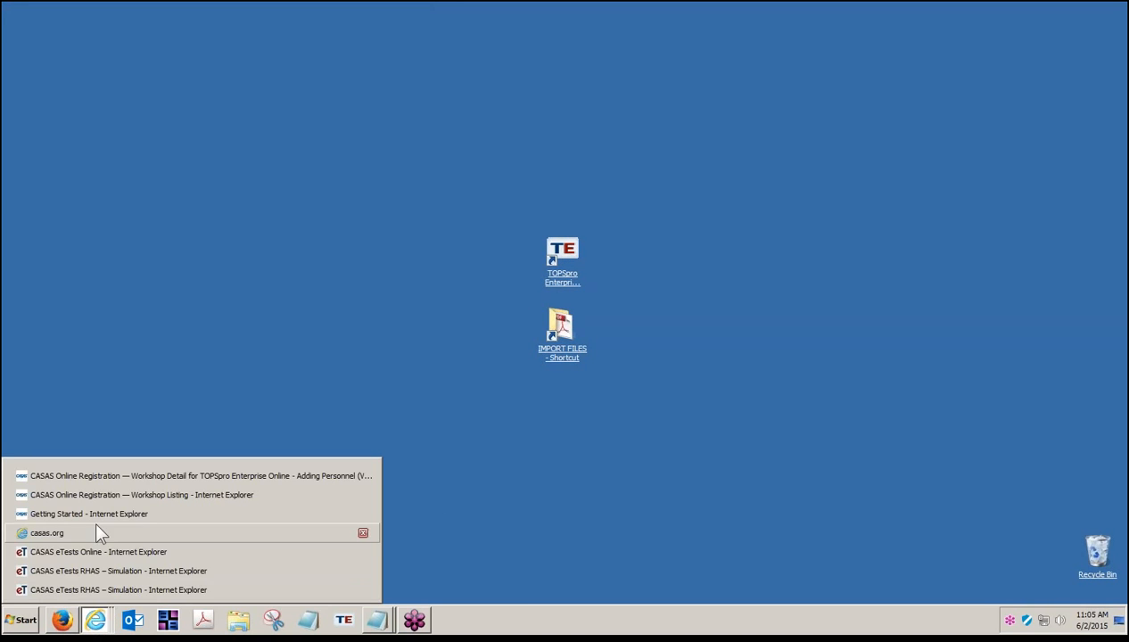
left_click(91, 556)
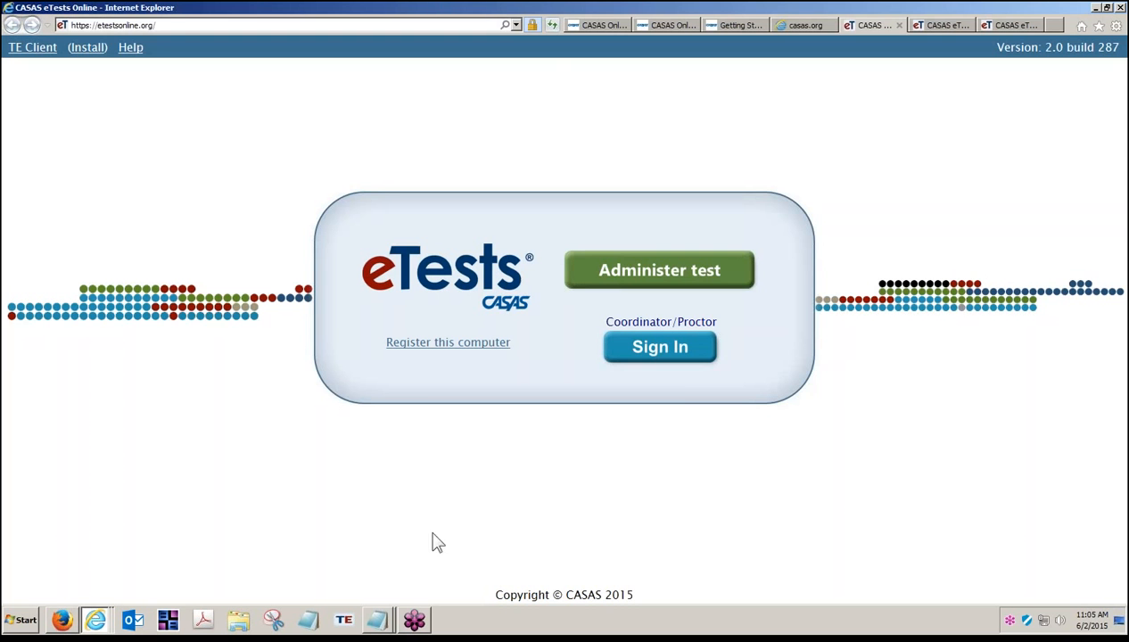
left_click(932, 25)
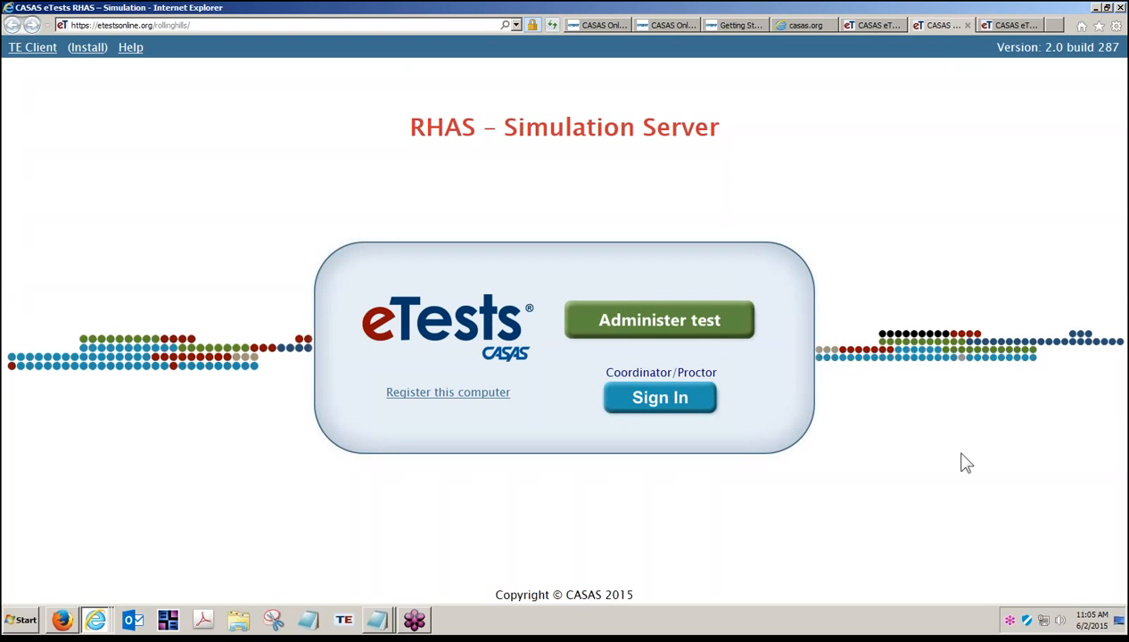
left_click(342, 621)
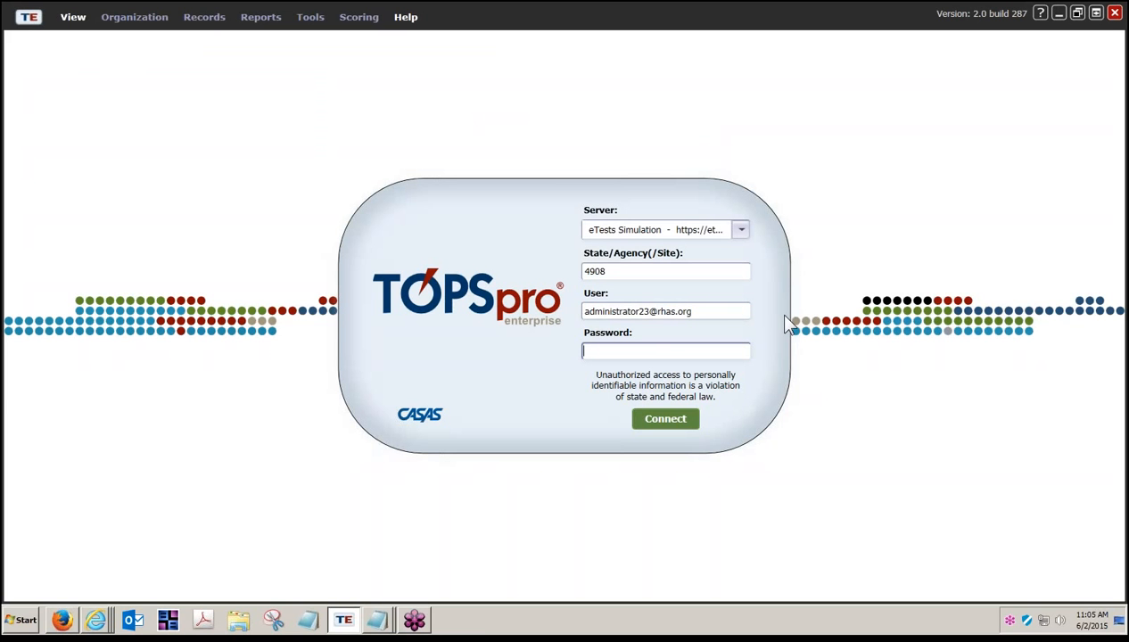
Step: Connect to server eTests Simulation for agency 4908, entering the administrator password
left_click(742, 231)
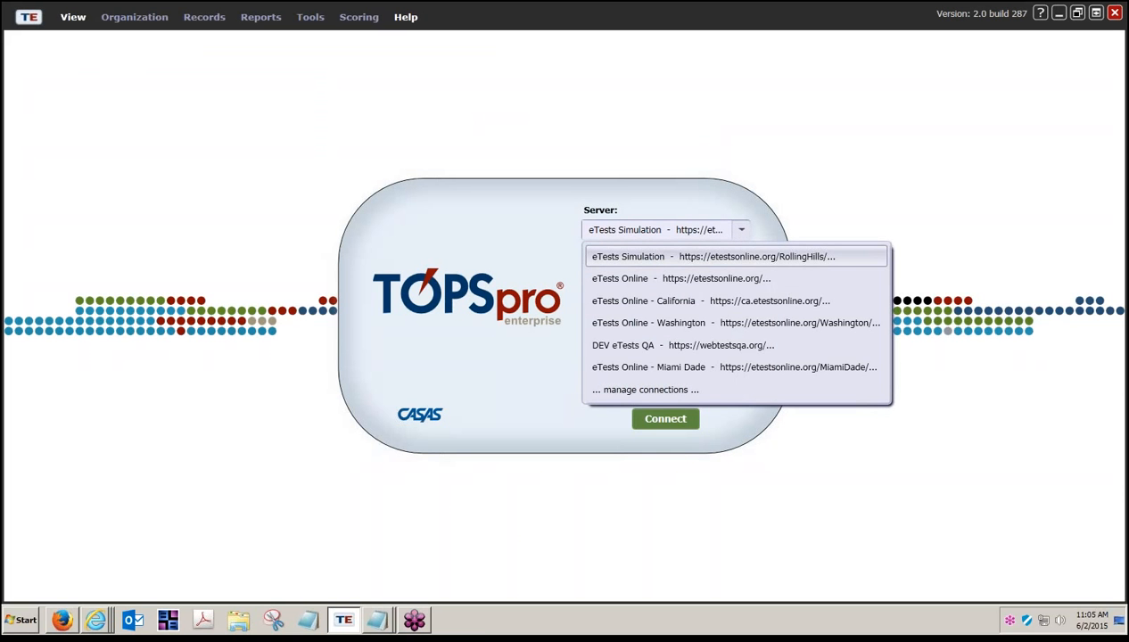
left_click(731, 259)
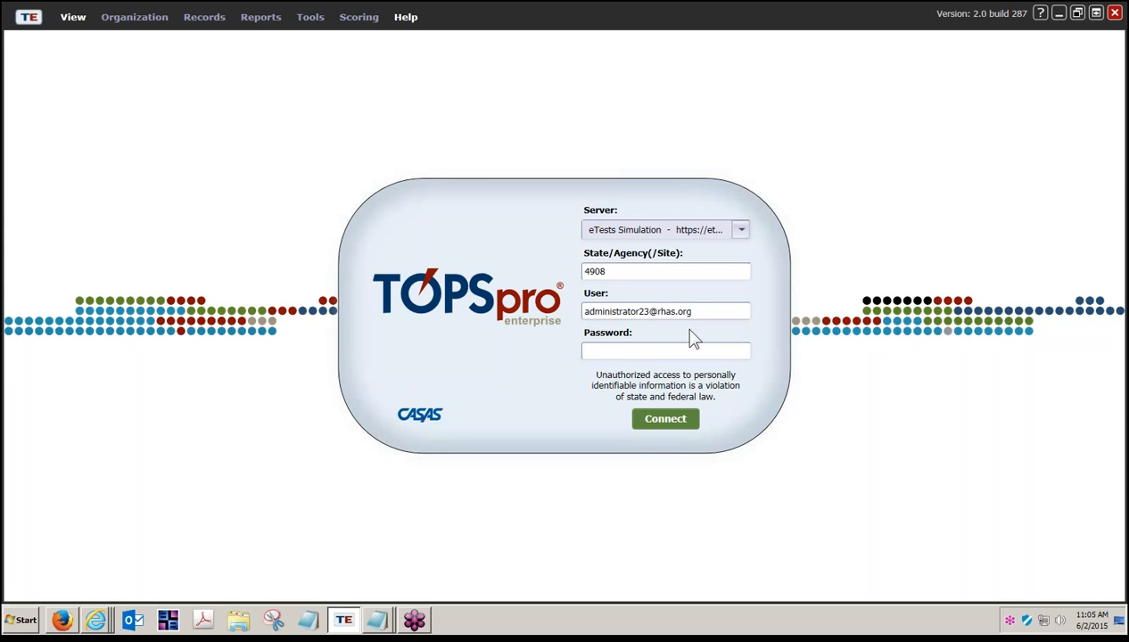
left_click(639, 348)
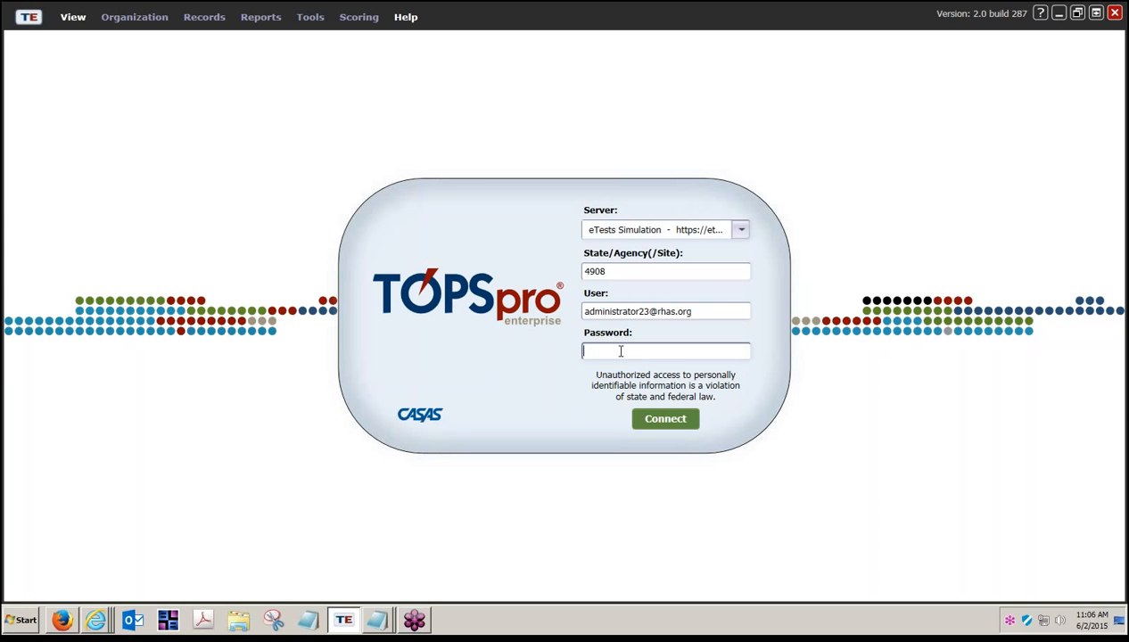
type("*****")
left_click(648, 424)
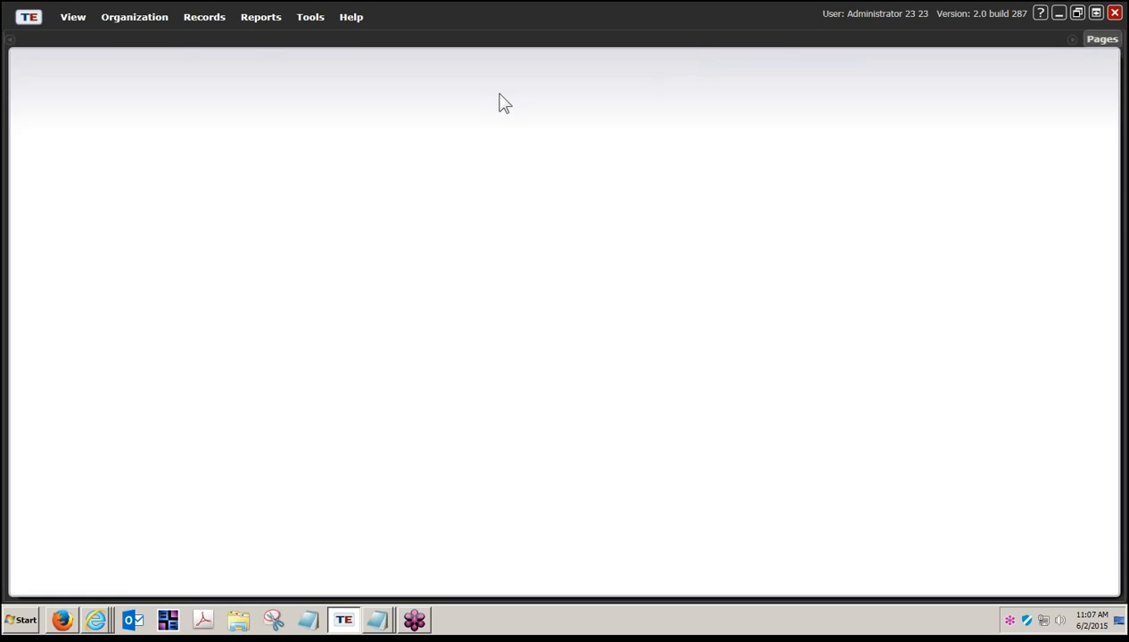
Step: Open Organization > Personnel > Registration for 4908 - Rolling Hills Adult School
left_click(136, 19)
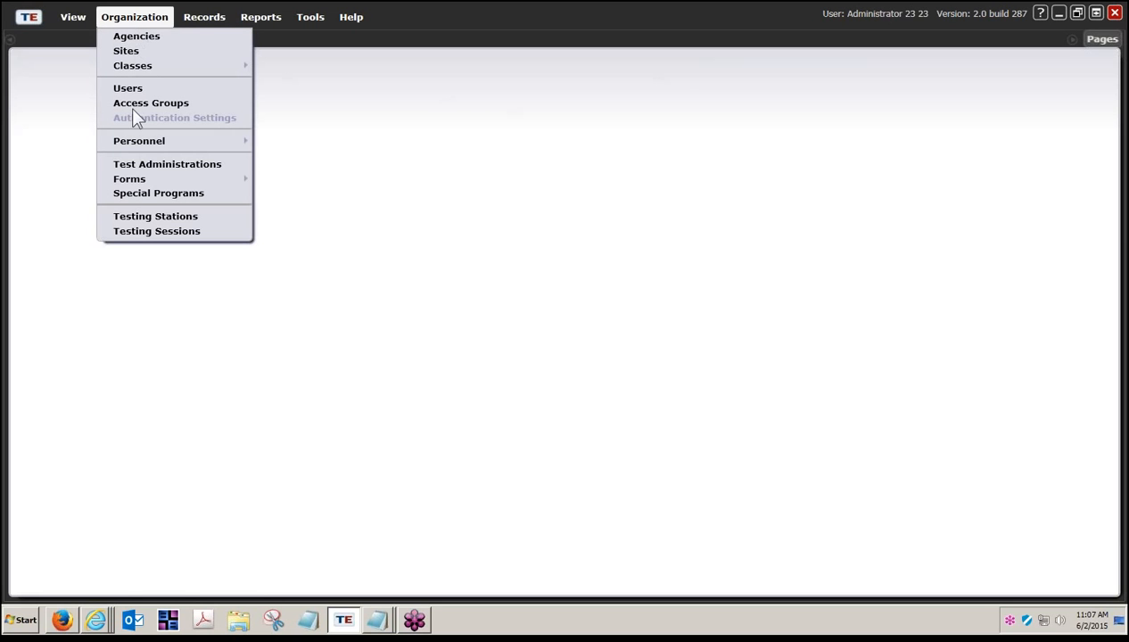
mouse_move(136, 140)
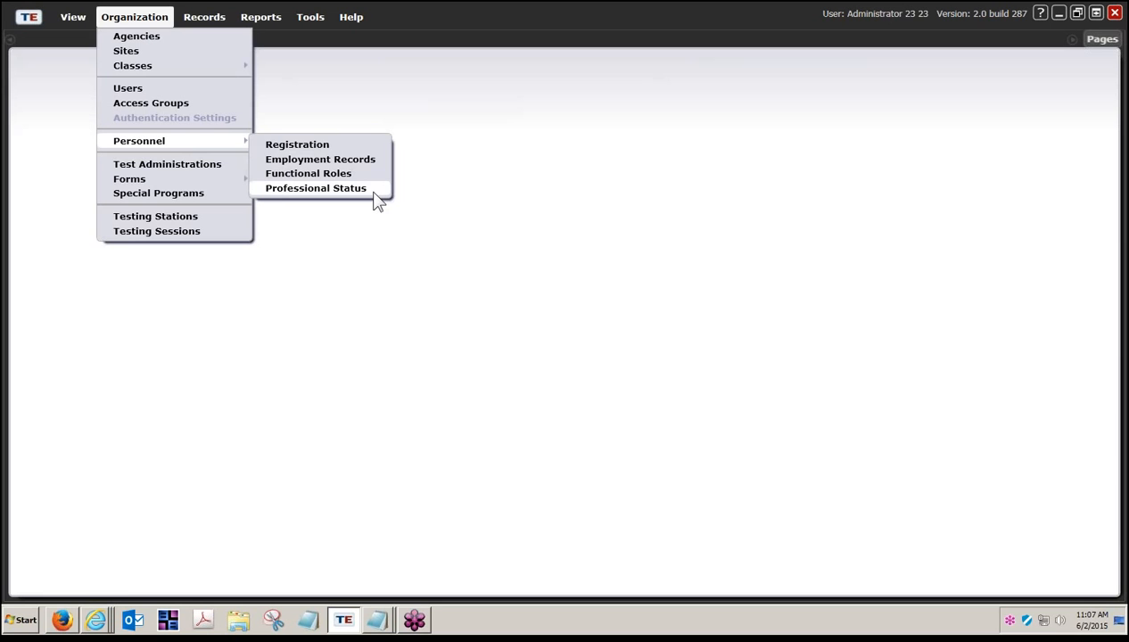
left_click(346, 150)
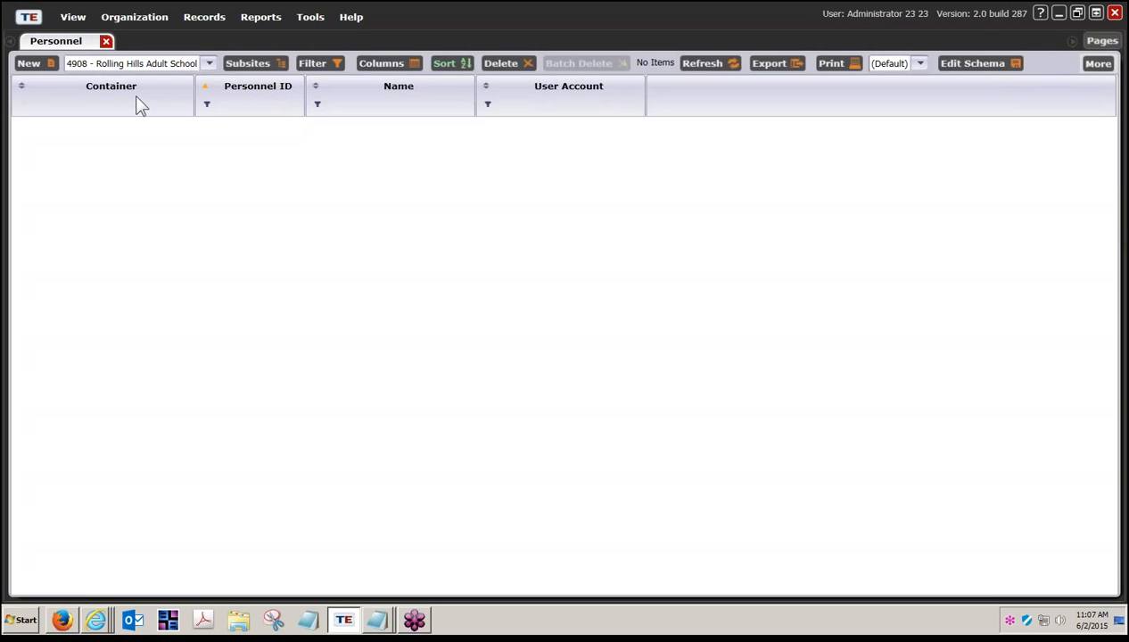
Step: Start a New Personnel record and tick Link with existing user
left_click(45, 66)
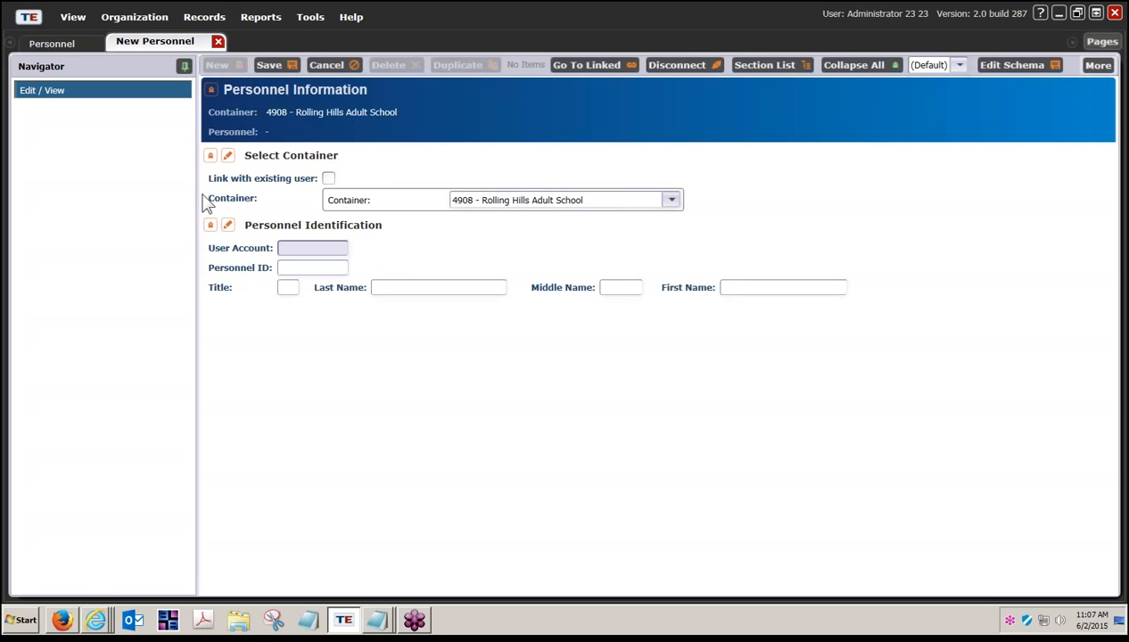
left_click(210, 225)
left_click(211, 156)
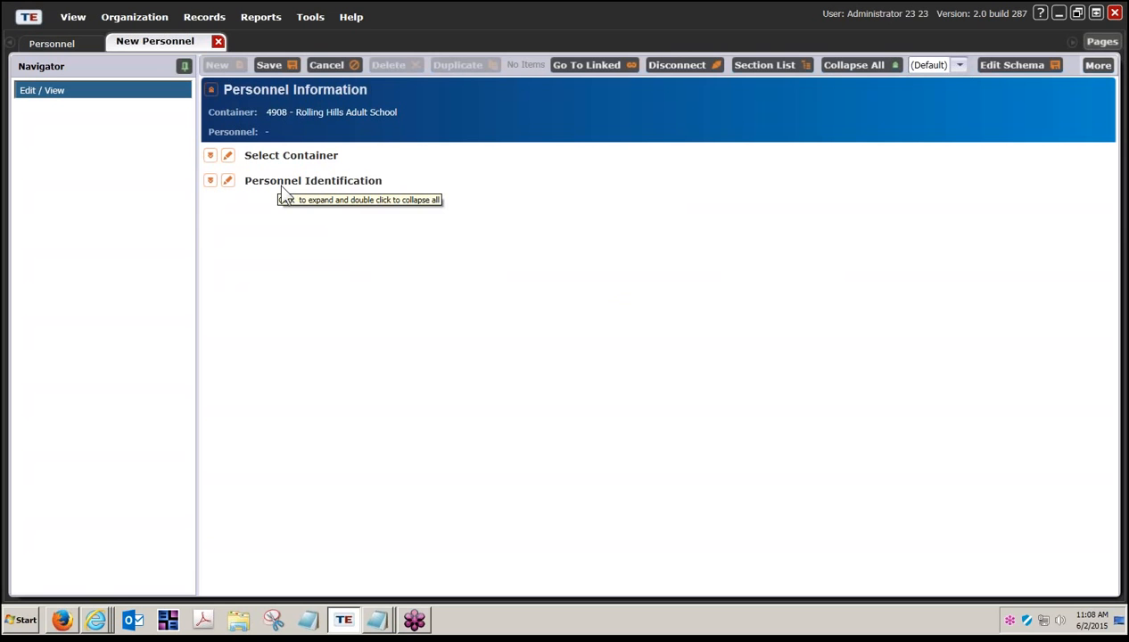
left_click(212, 157)
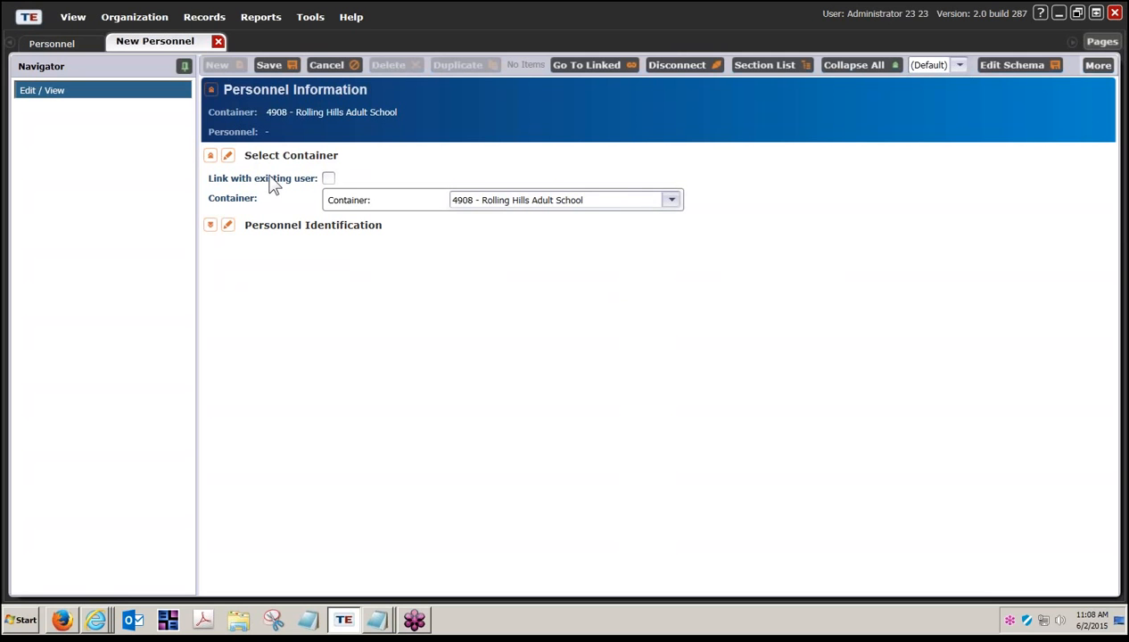
left_click(327, 180)
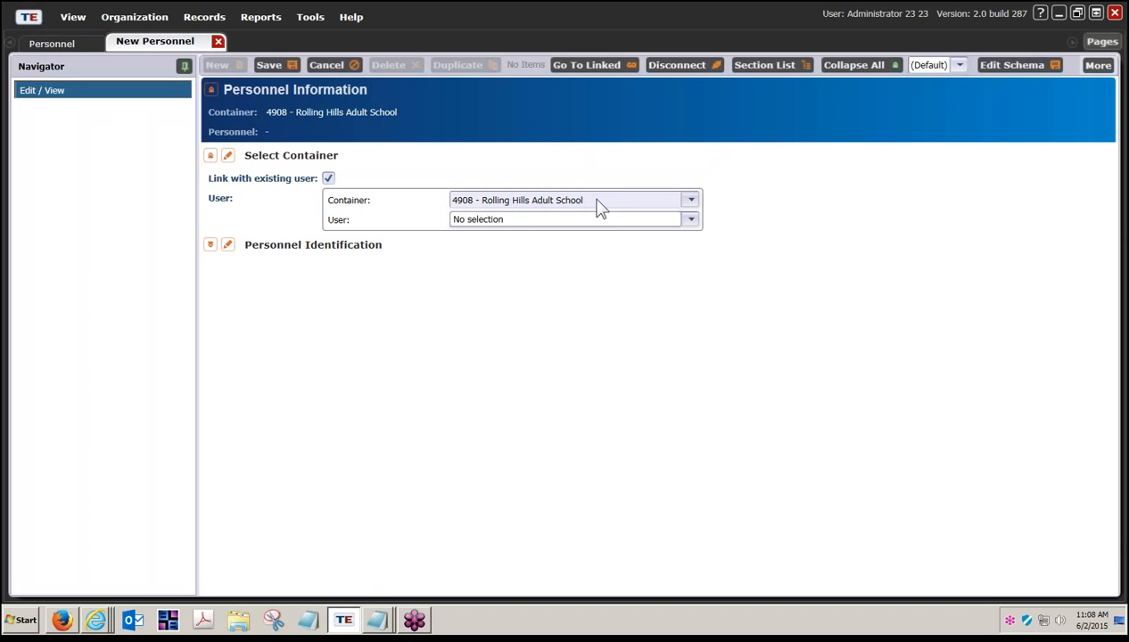
Step: Set the container to 4908 - Rolling Hills Adult School and list the users available to link
left_click(691, 202)
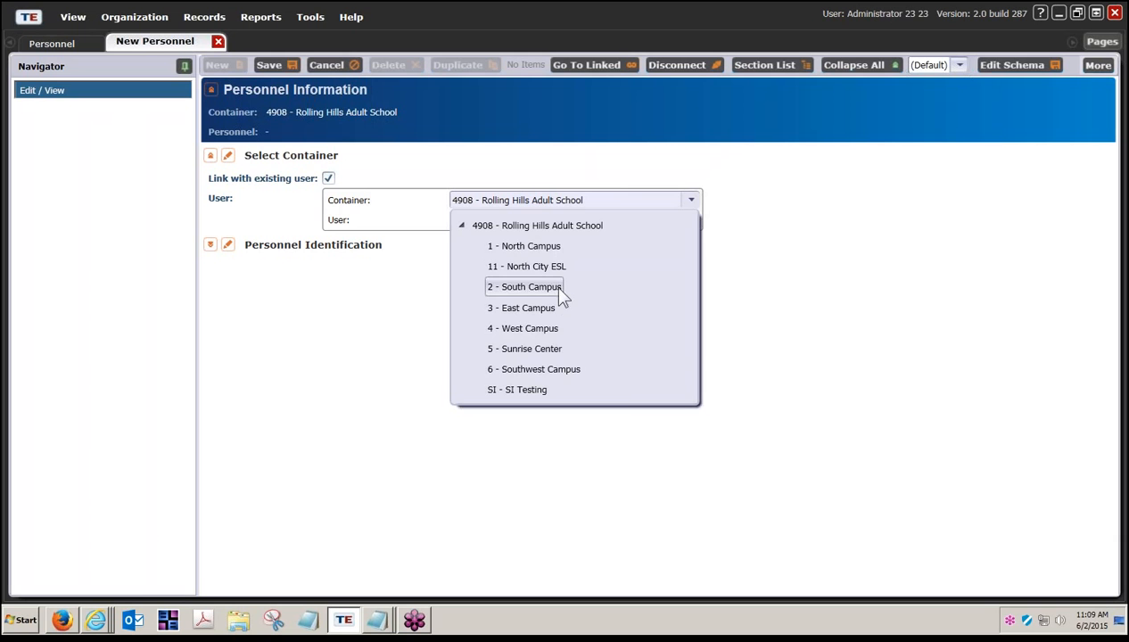
left_click(564, 229)
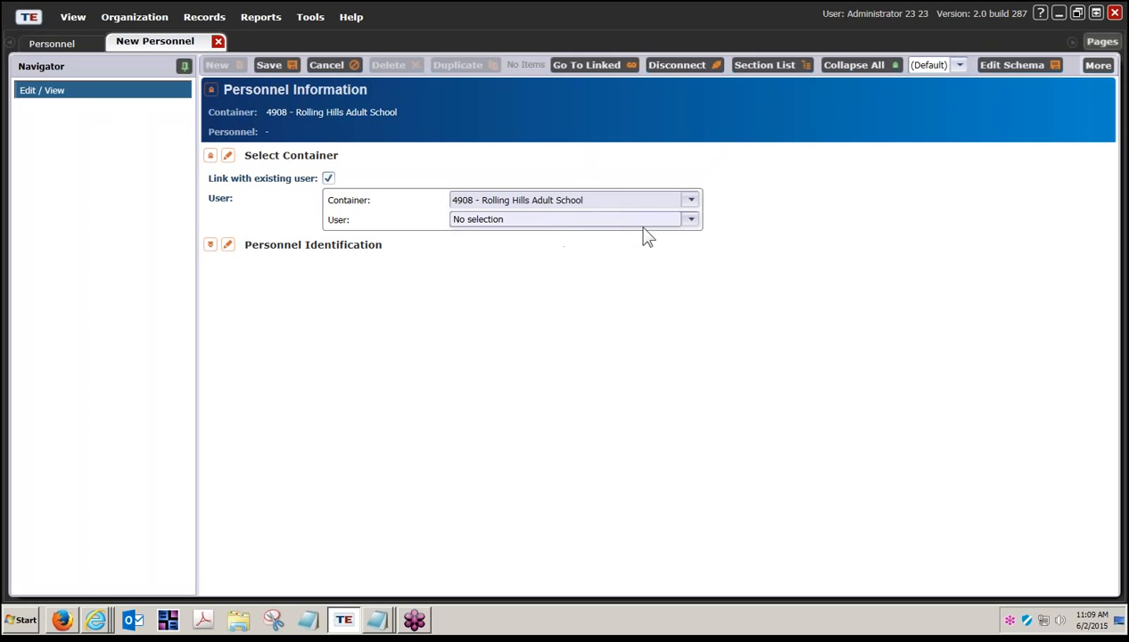
left_click(691, 219)
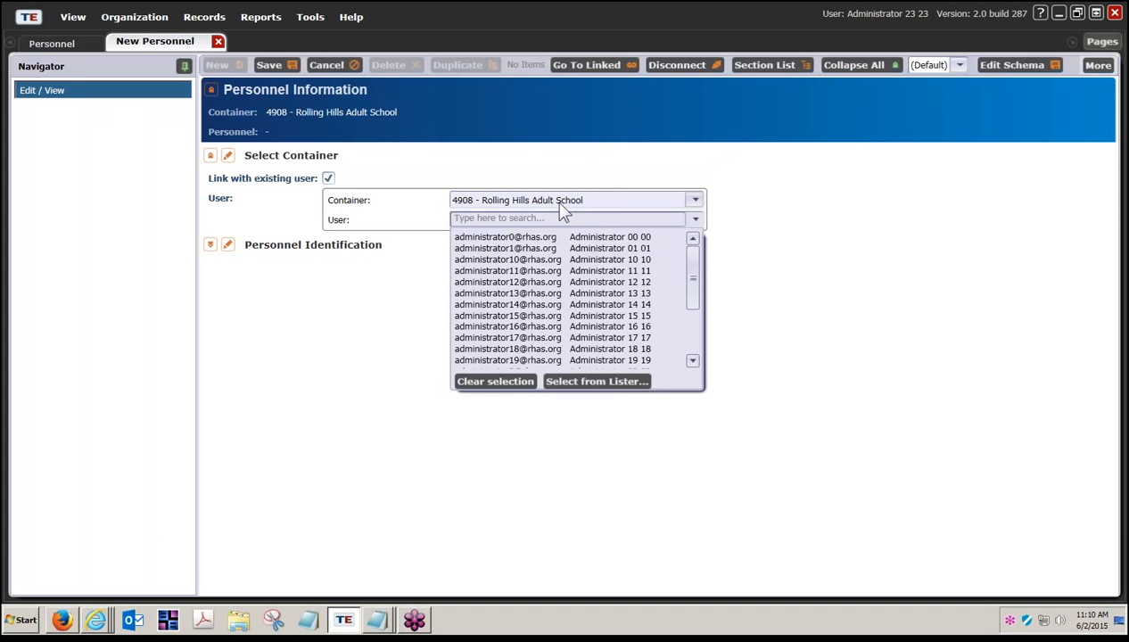
Step: Open the full Rolling Hills Adult School personnel lister from the User dropdown
left_click(596, 382)
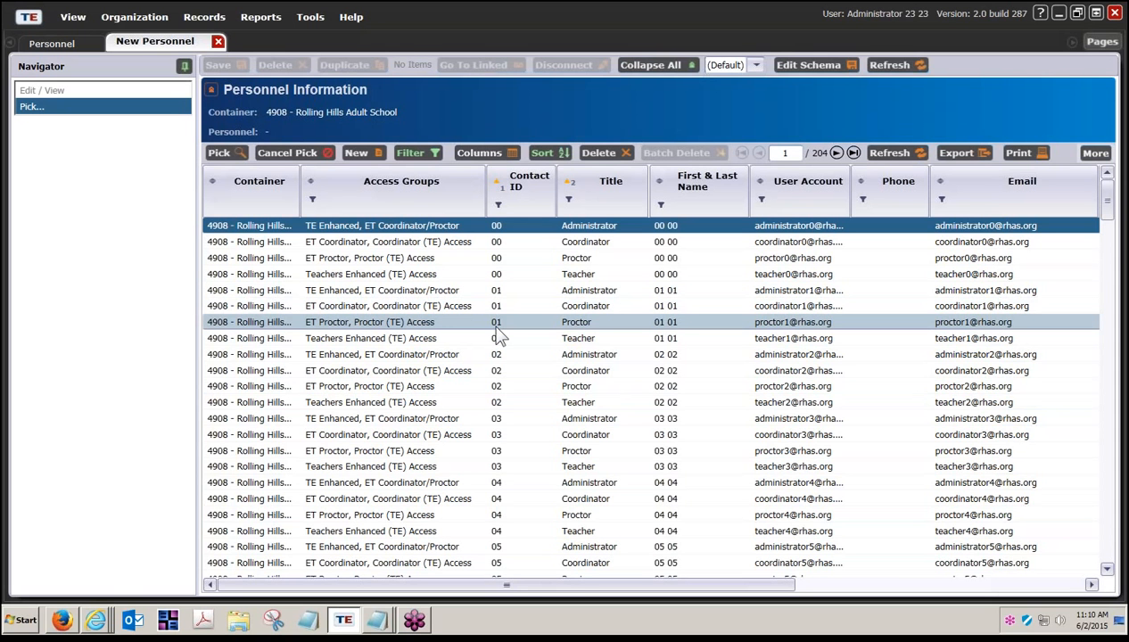
Step: Filter Title to entries starting with 'teacher' and link the second teacher as the user
left_click(568, 200)
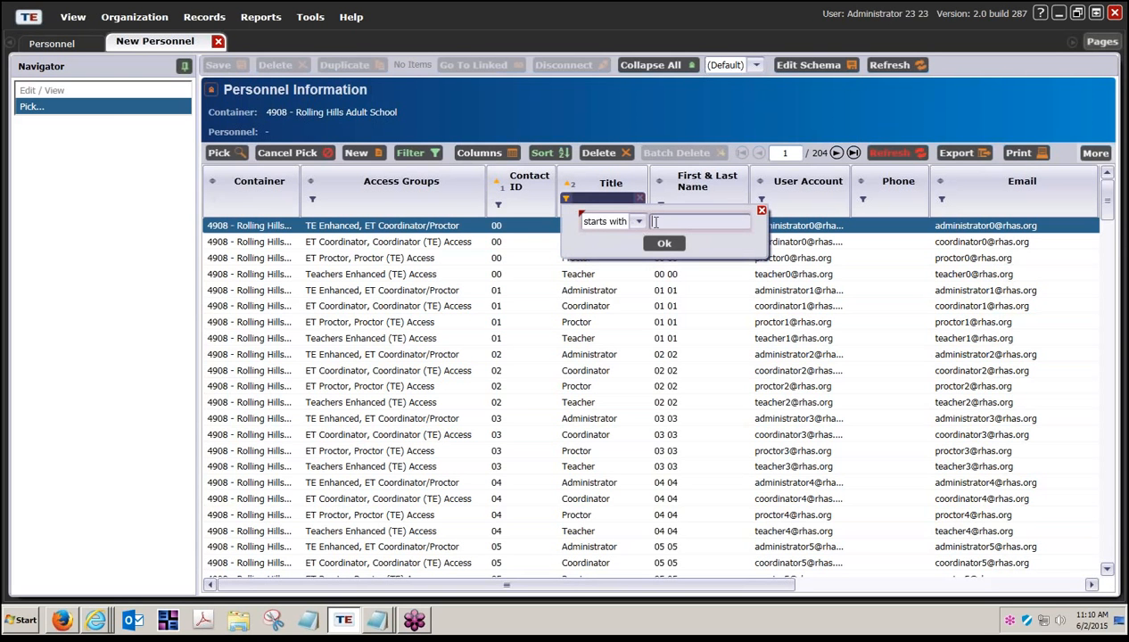
type("te")
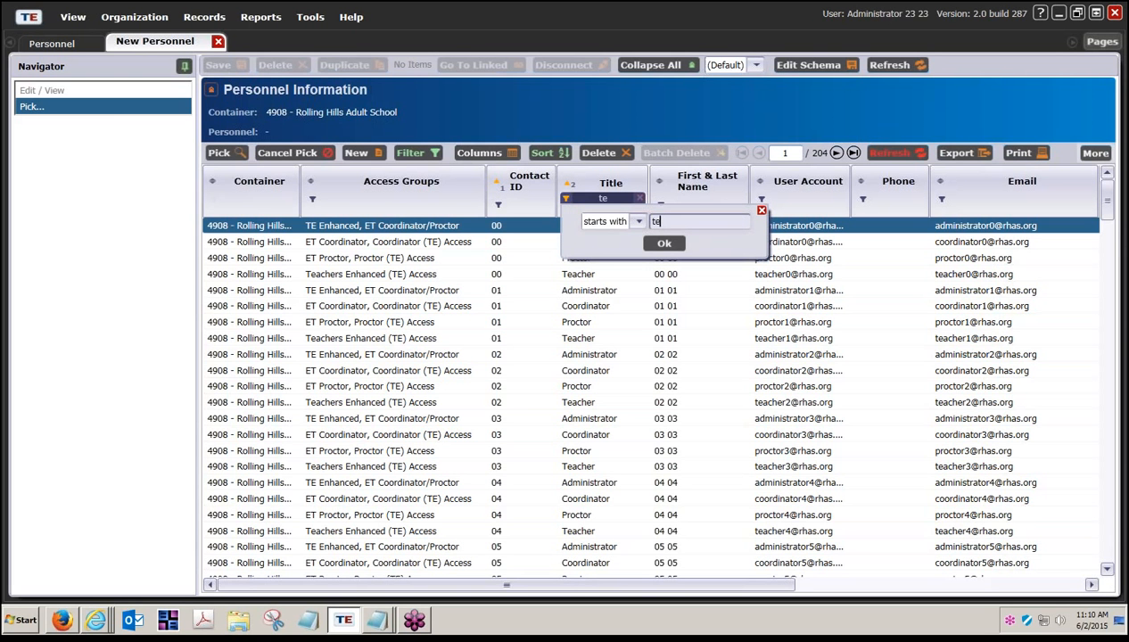
type("acher")
left_click(667, 244)
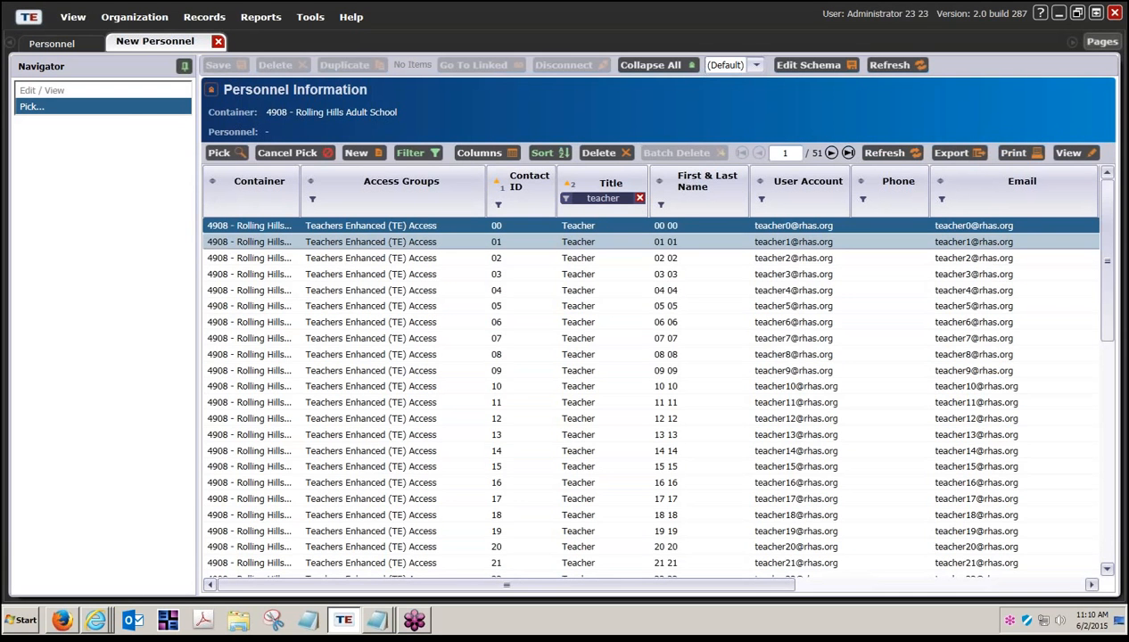
left_click(661, 243)
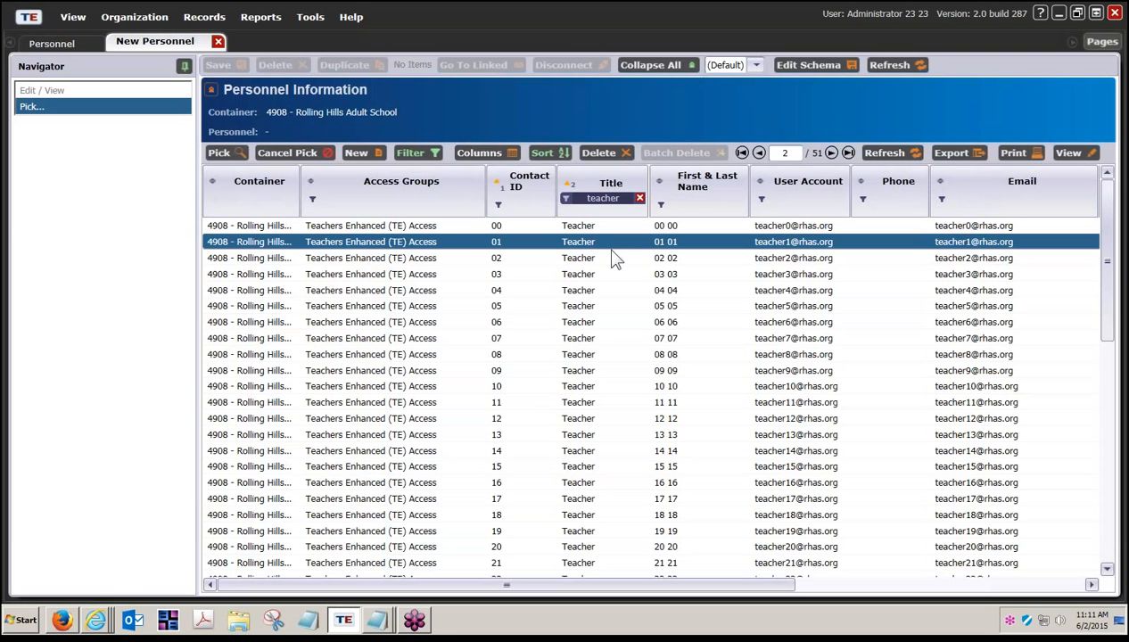
left_click(218, 153)
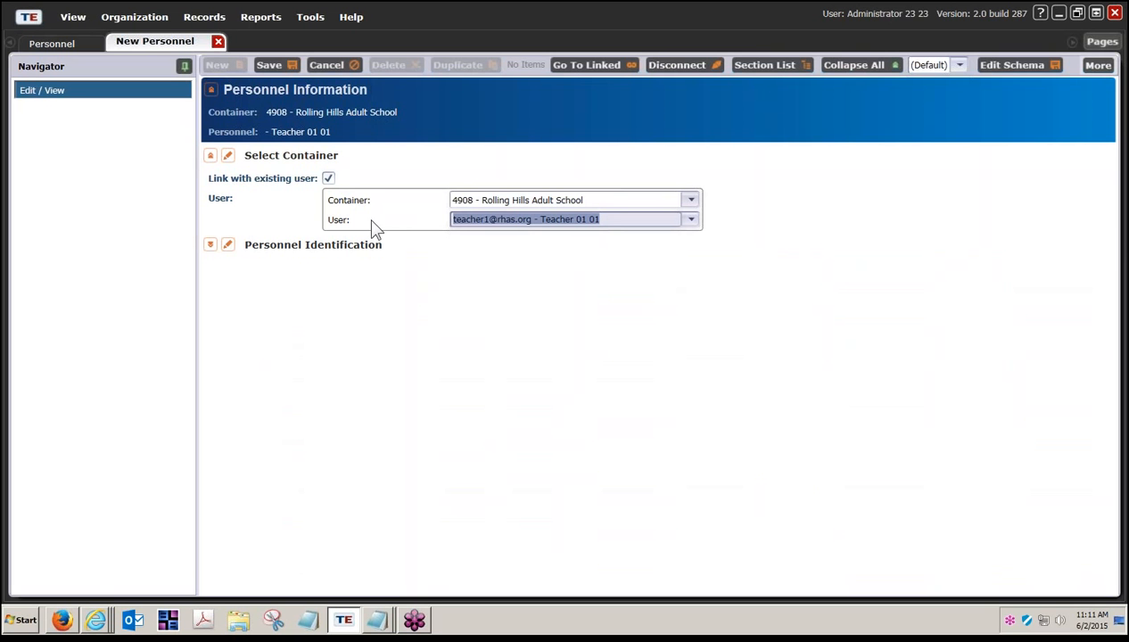
Step: Expand Personnel Identification to show Title Teacher and the prefilled first and last names
left_click(227, 246)
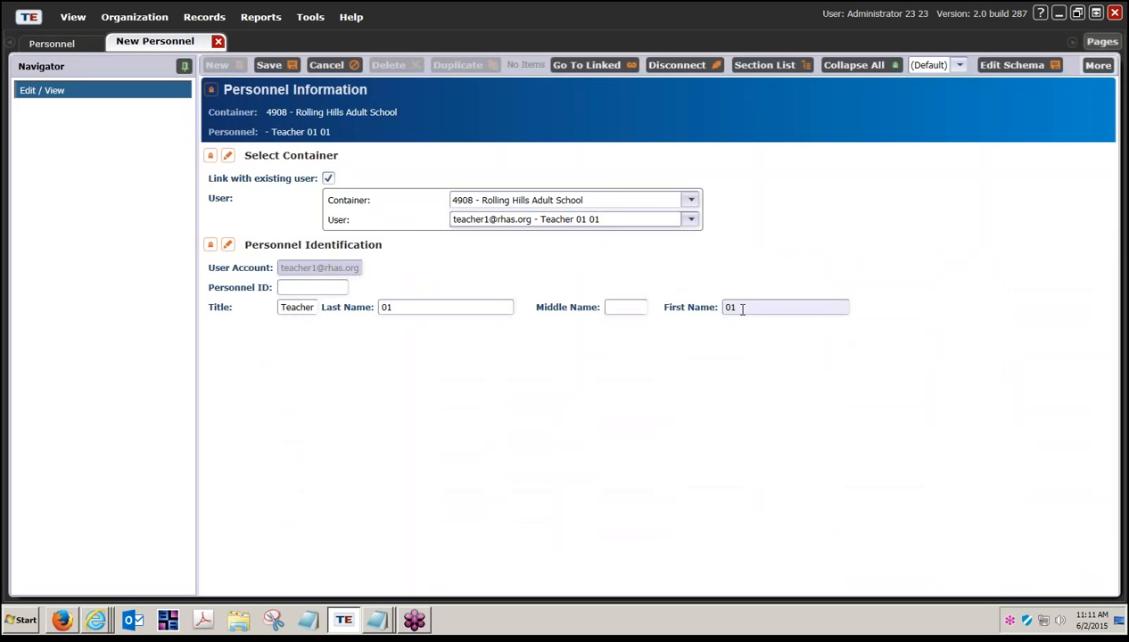
Step: Enter 01 as the Personnel ID
left_click(330, 289)
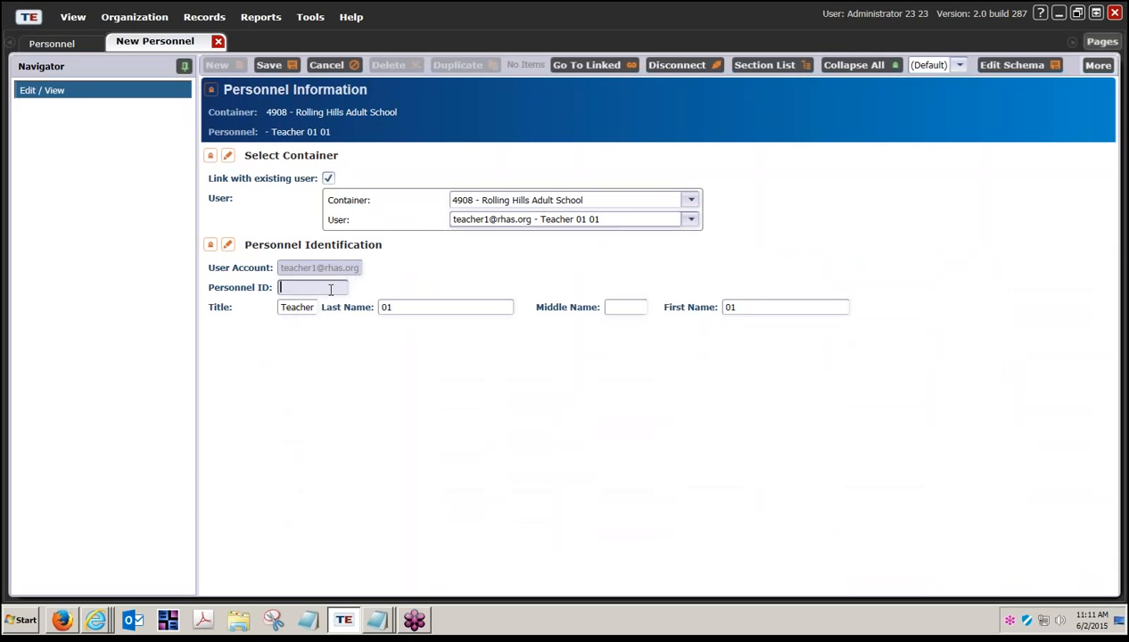
type("01")
Step: Save personnel record 01 - Teacher 01 01 and view its empty Functional Roles list
left_click(284, 67)
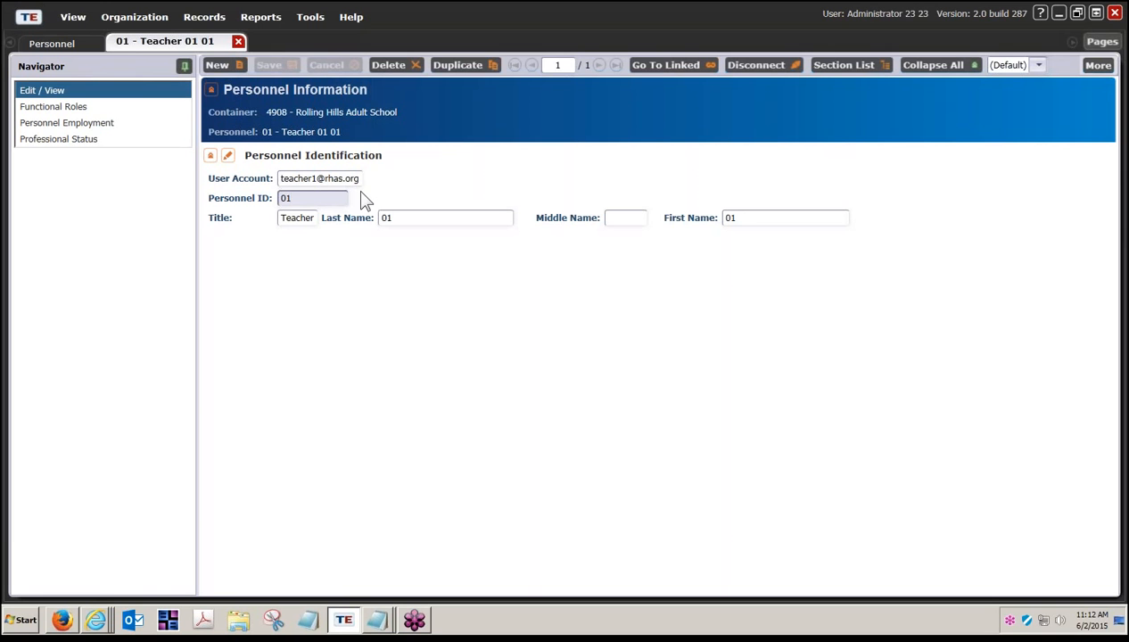
left_click(94, 106)
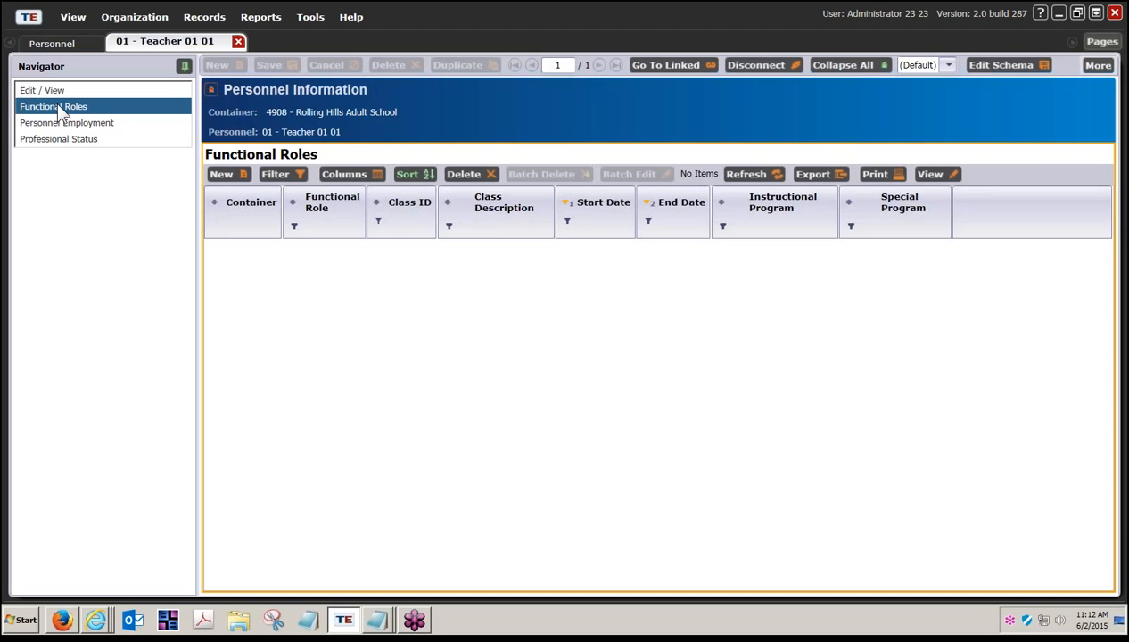
Step: Create a new functional role for Teacher 01 01 and collapse its three form sections
left_click(220, 174)
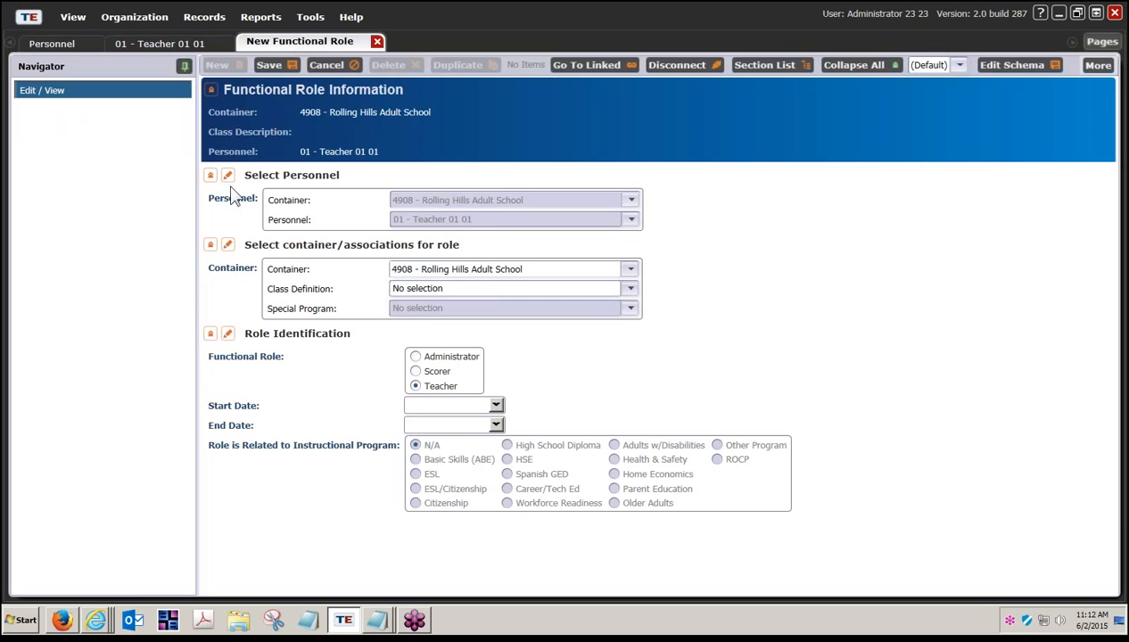
left_click(210, 175)
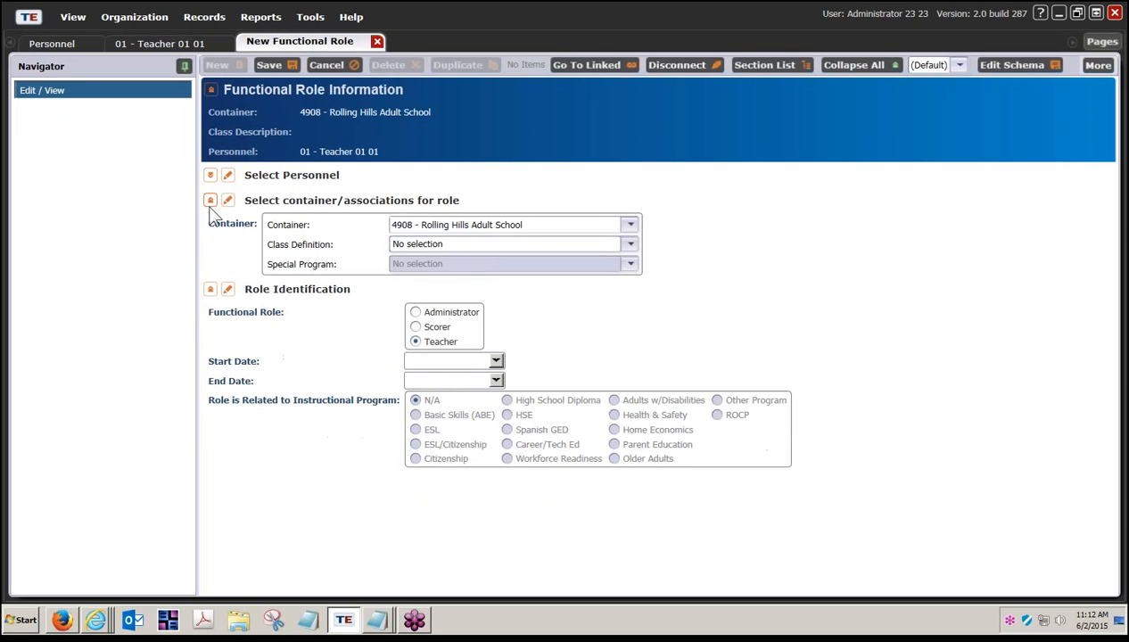
left_click(210, 200)
left_click(211, 225)
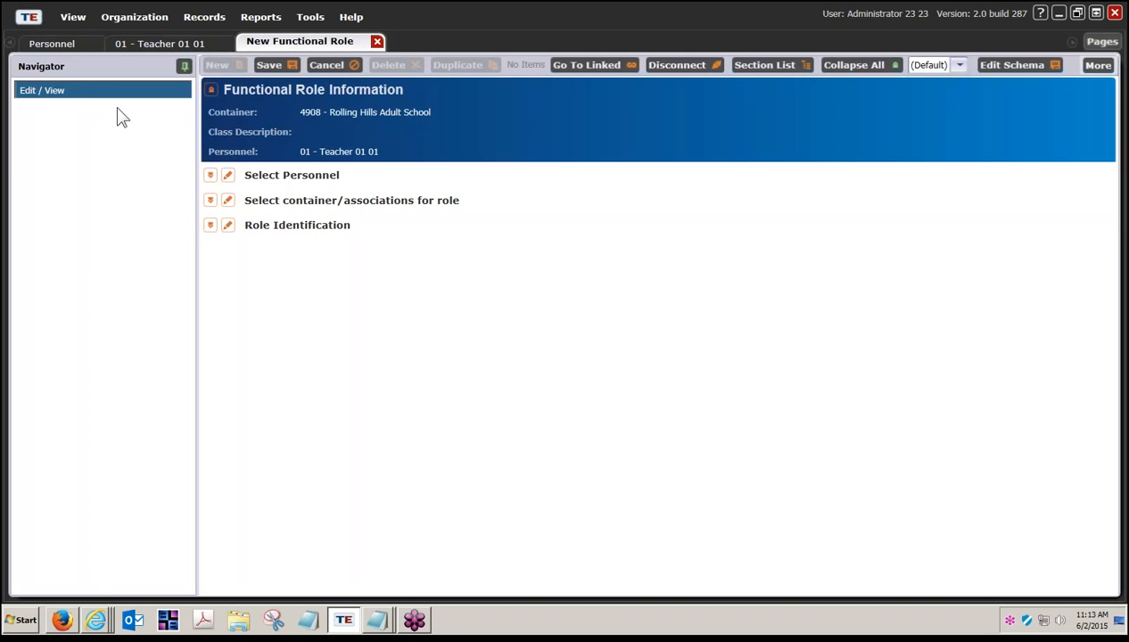
Step: Expand Select Personnel and container/associations, then bring up the full class lister for Class Definition
left_click(211, 176)
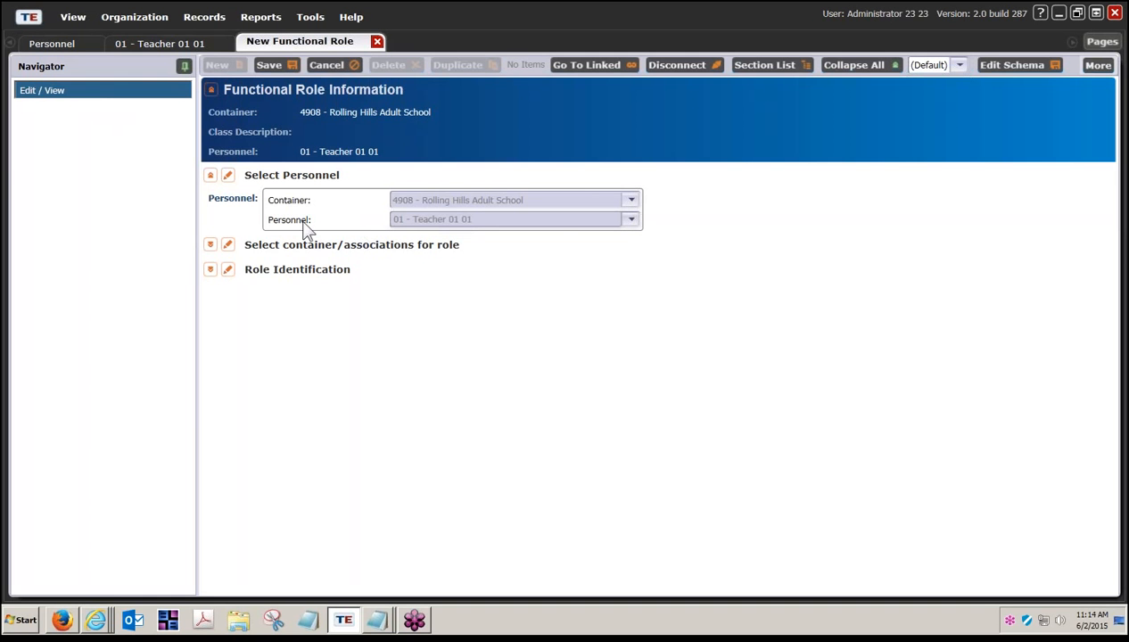
left_click(211, 245)
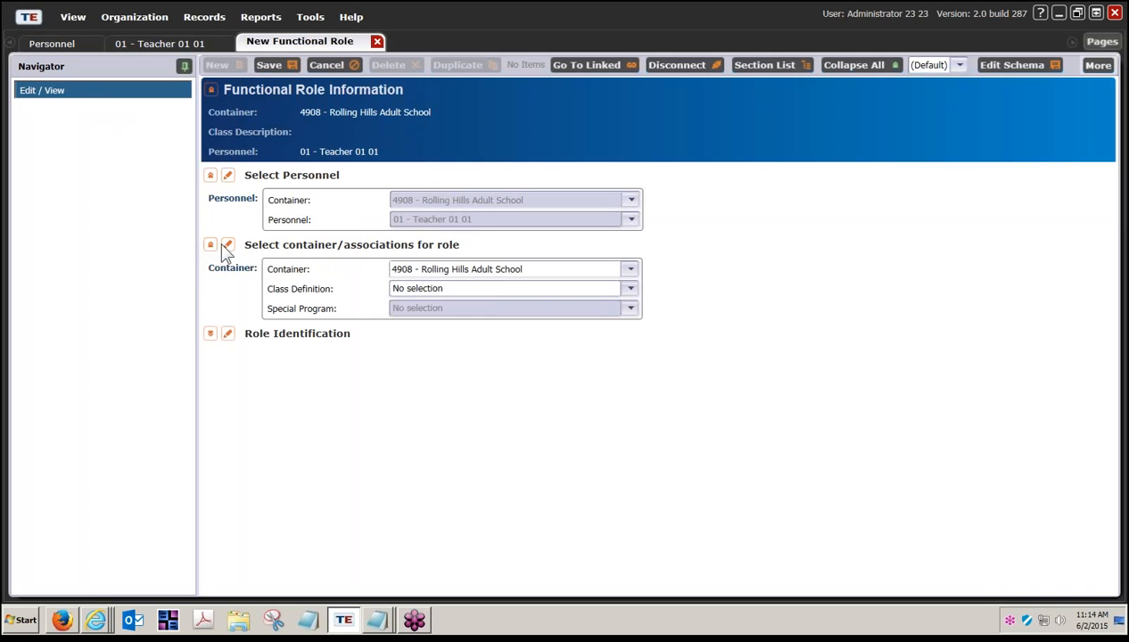
left_click(629, 291)
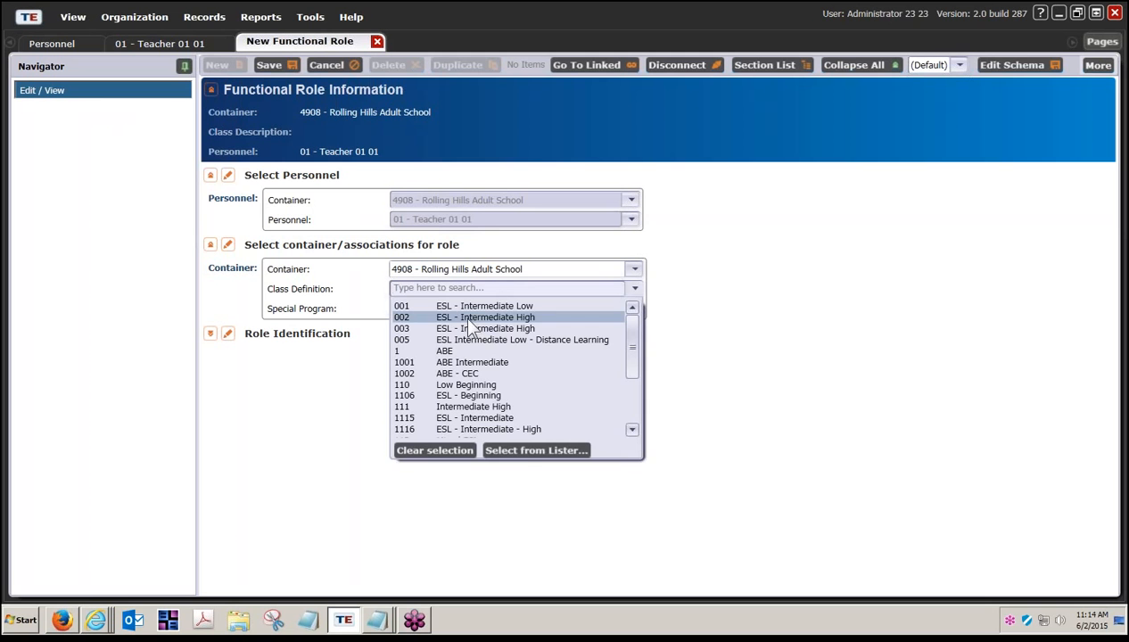
left_click(526, 453)
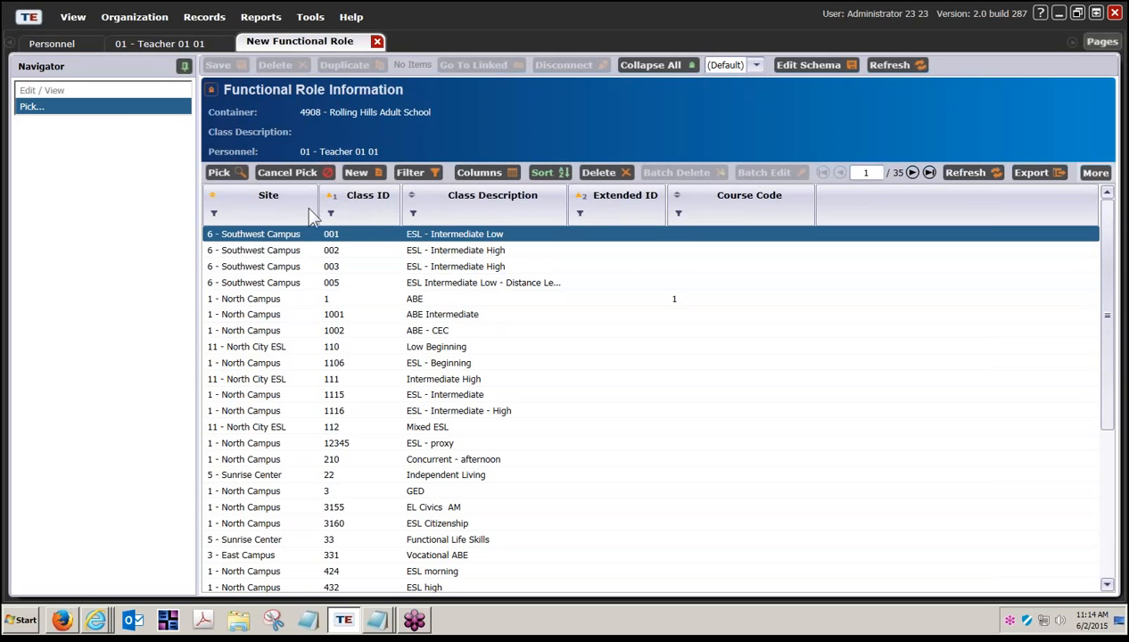
Step: Sort the classes by Site then Class Description and pick 1 - ABE
left_click(213, 198)
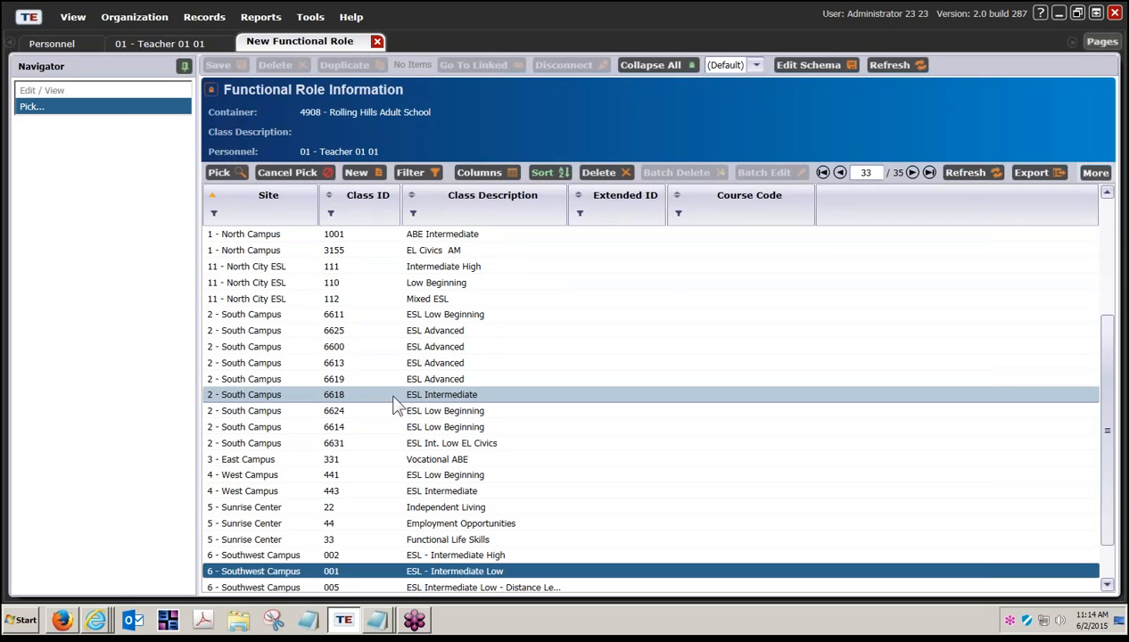
scroll(446, 346, "up", 1)
scroll(446, 348, "up", 3)
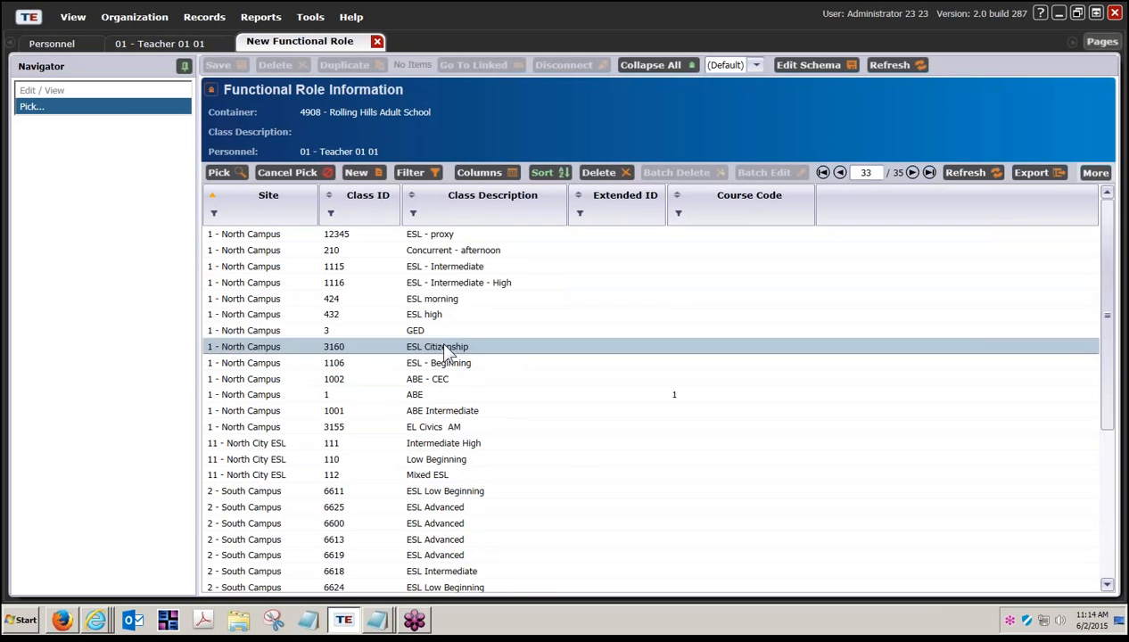
left_click(412, 198)
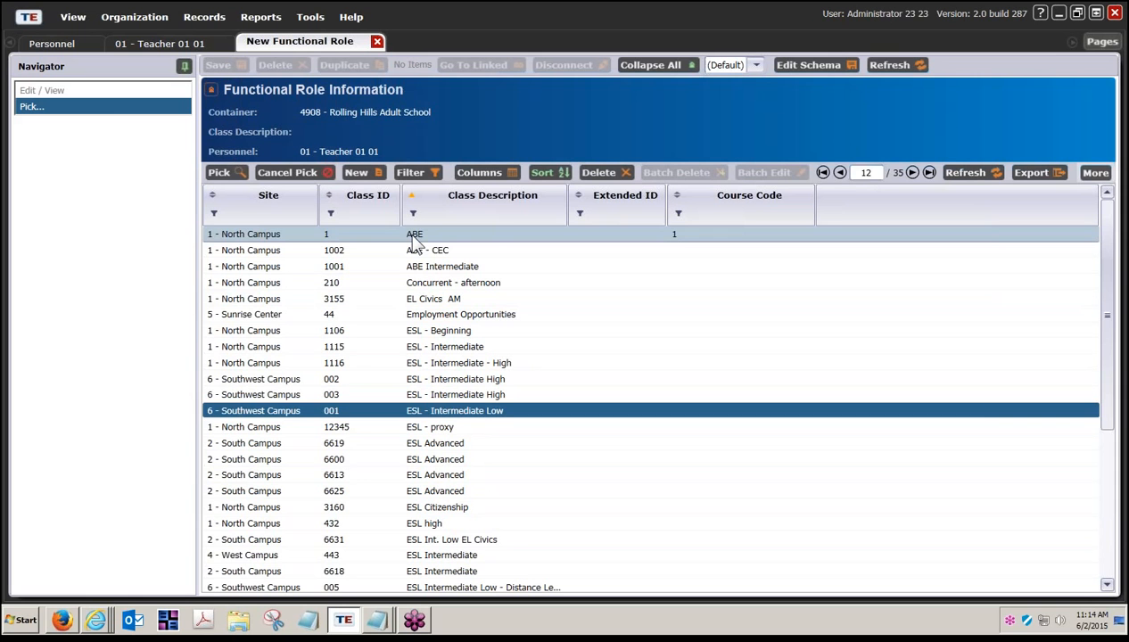
left_click(413, 236)
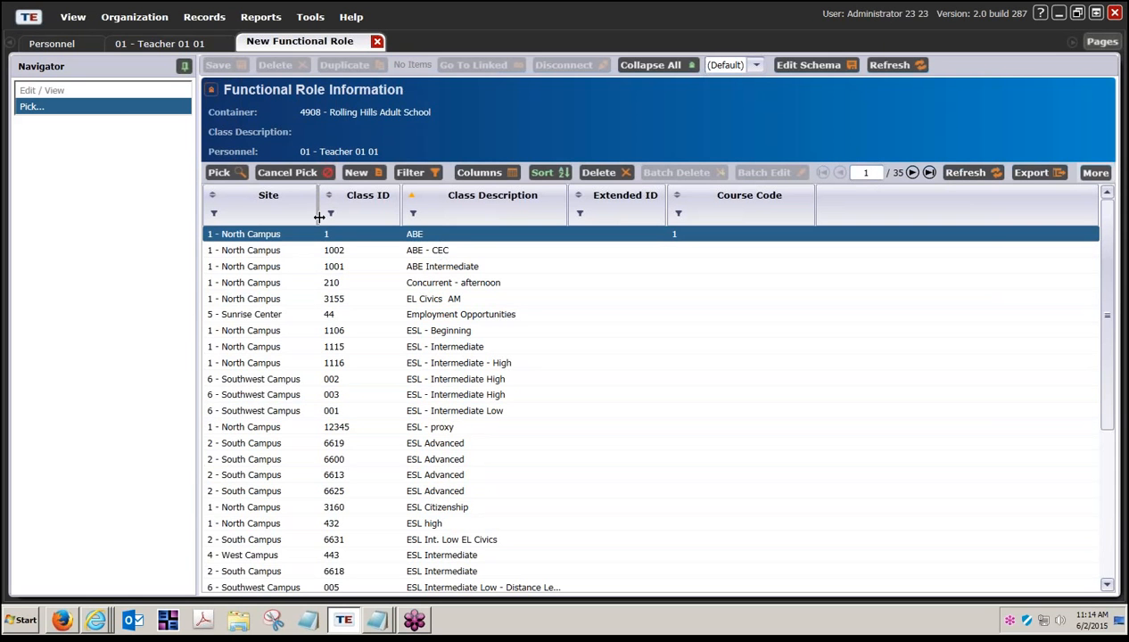
left_click(230, 173)
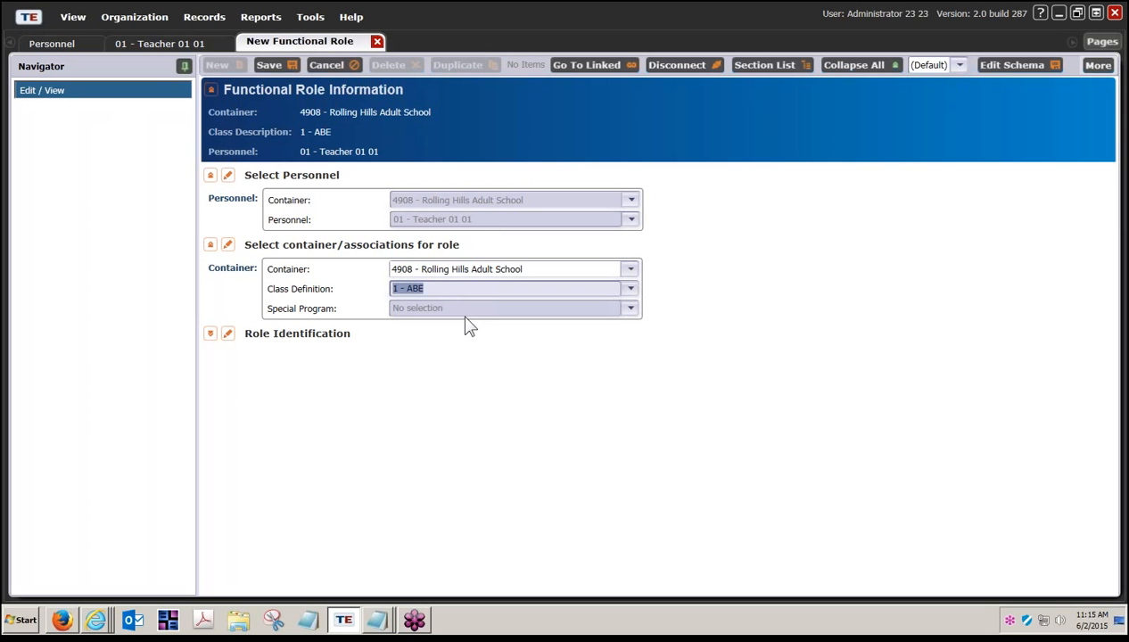
Step: Expand Role Identification to show Teacher as the functional role
left_click(210, 333)
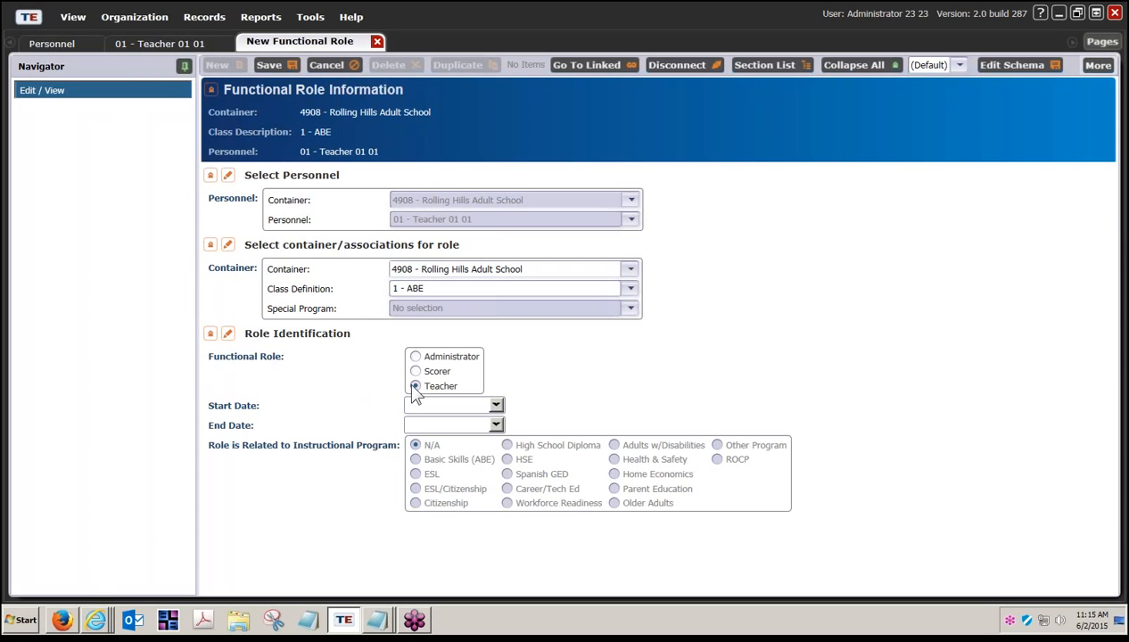
Step: Set the Start Date to 8/11/2014 using the calendar's month and year controls
left_click(496, 406)
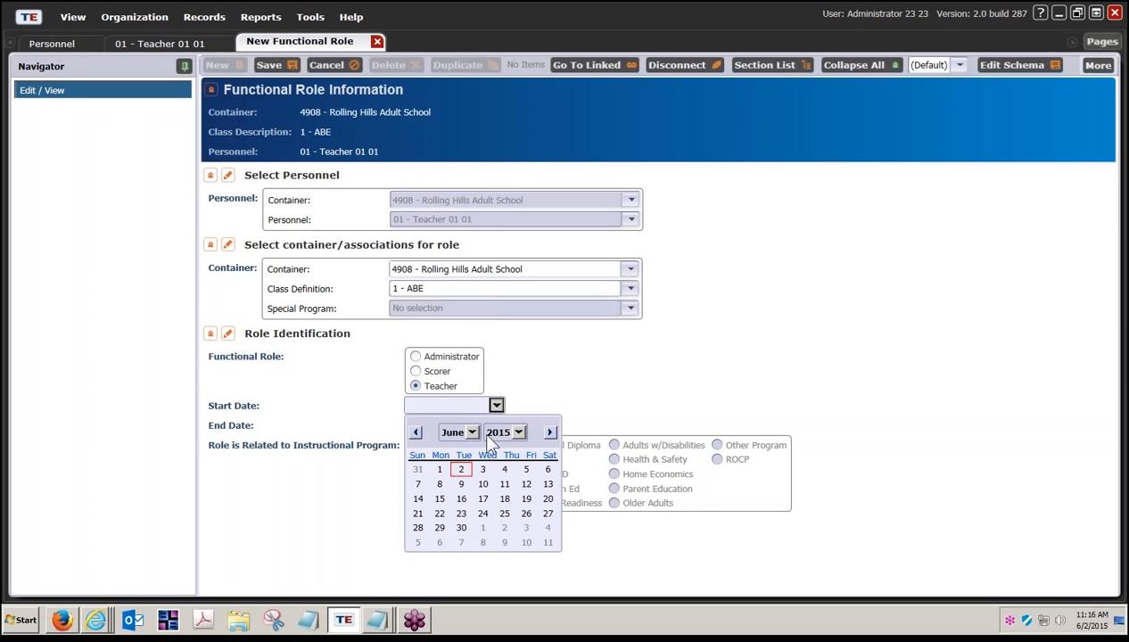
left_click(550, 432)
left_click(550, 432)
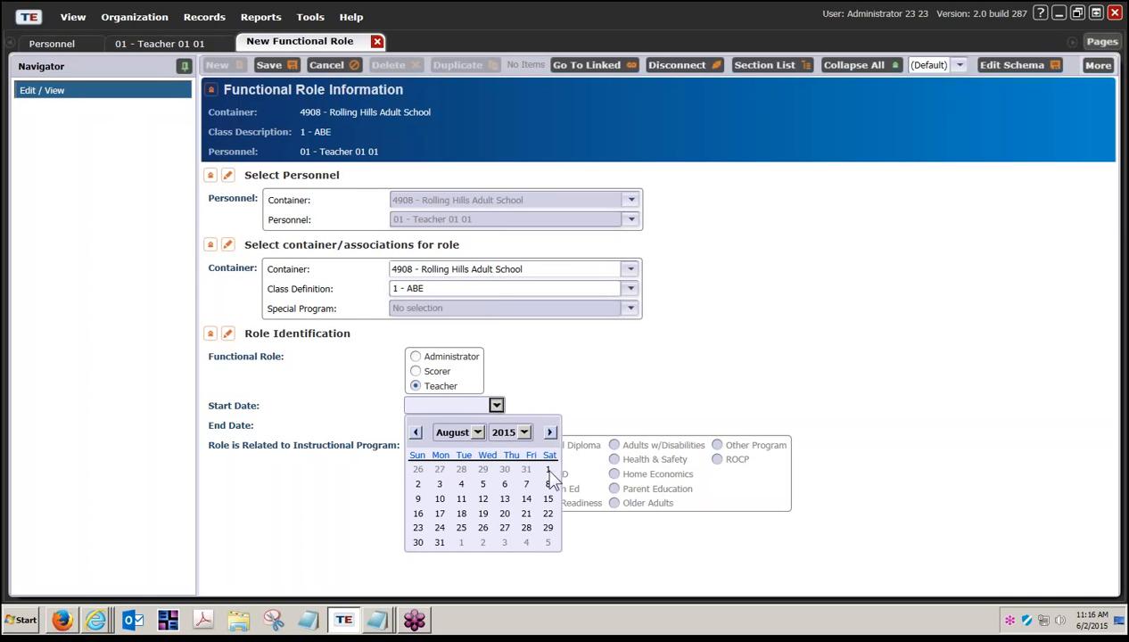
left_click(548, 469)
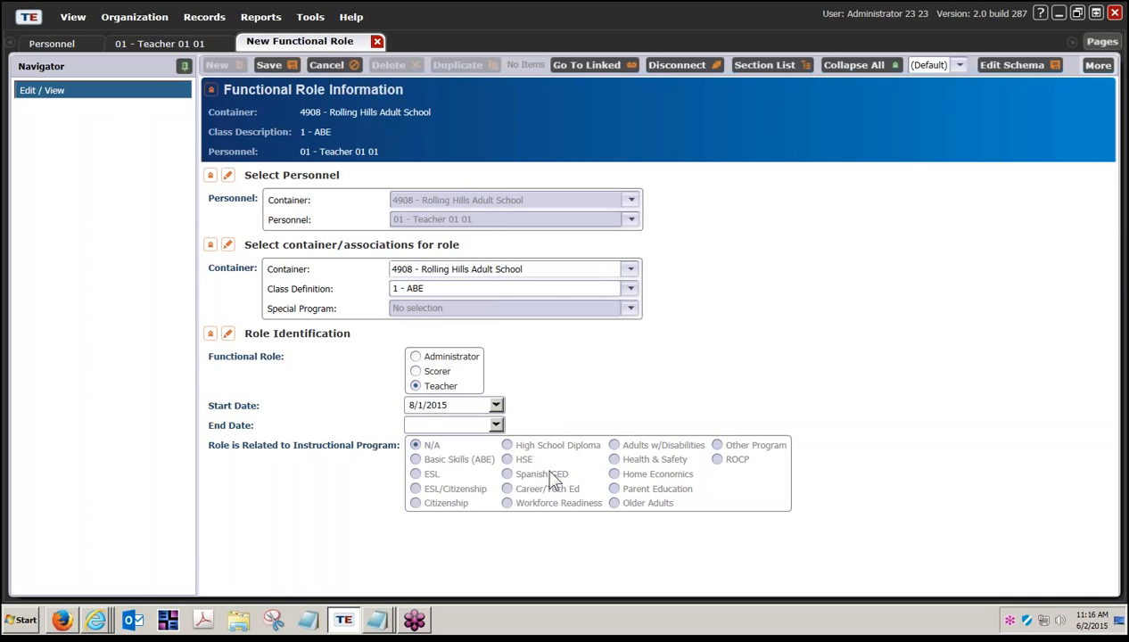
left_click(496, 406)
left_click(514, 432)
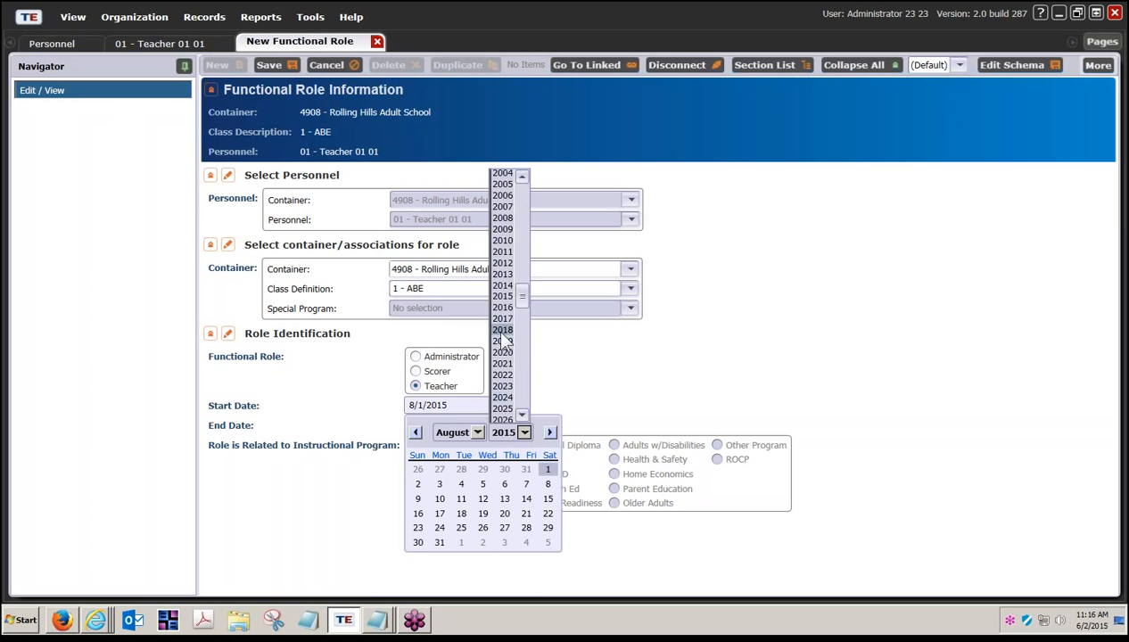
left_click(505, 286)
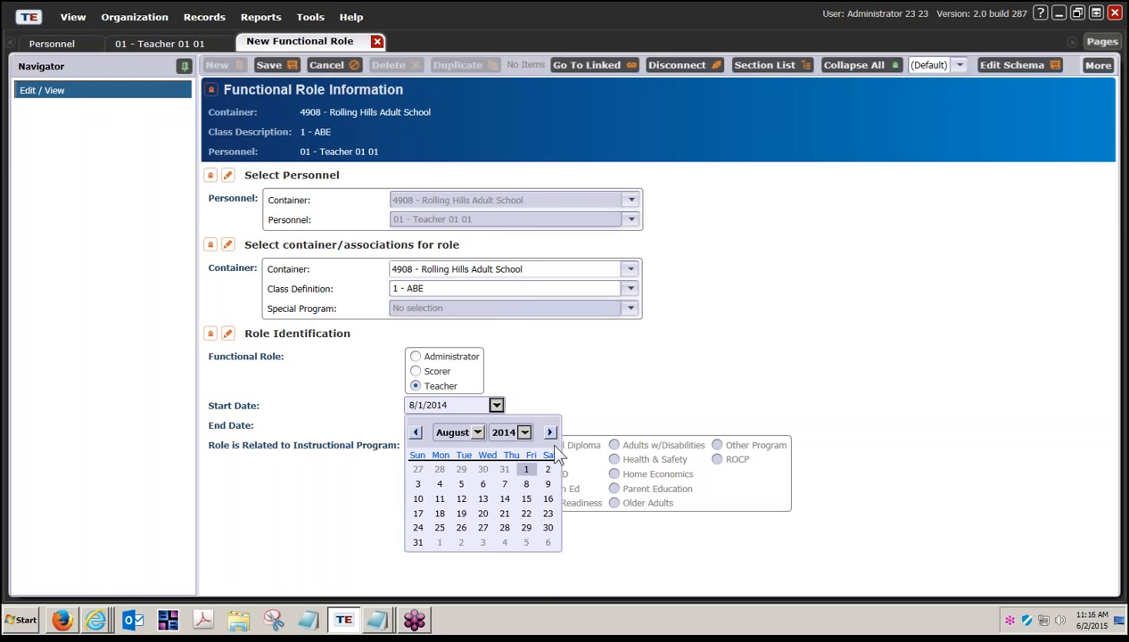
left_click(564, 408)
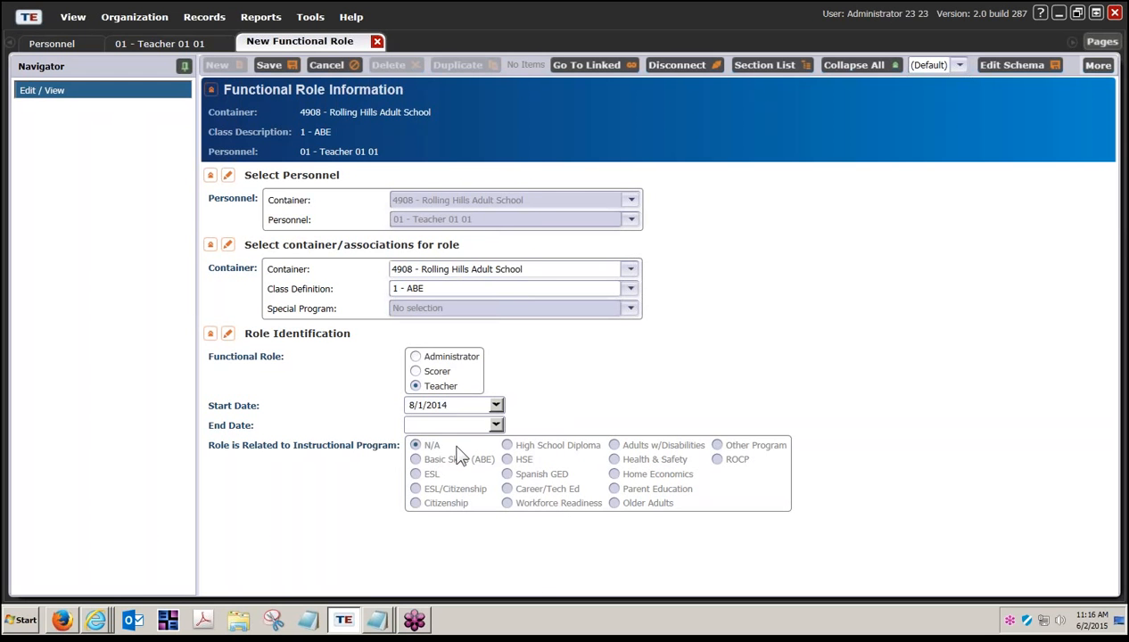
left_click(496, 405)
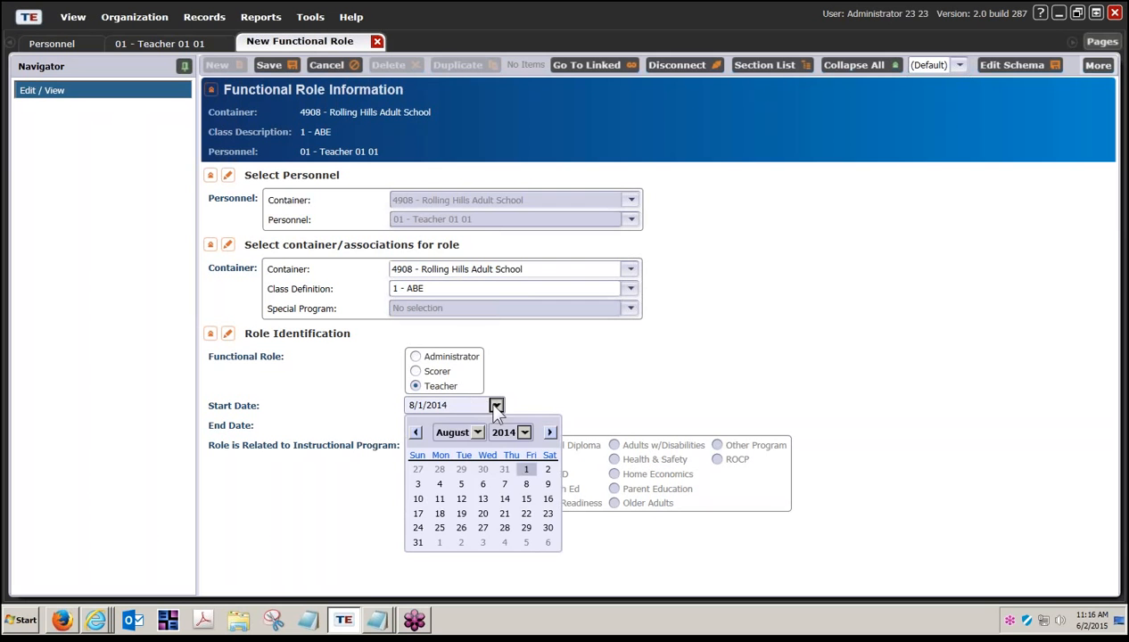
left_click(439, 499)
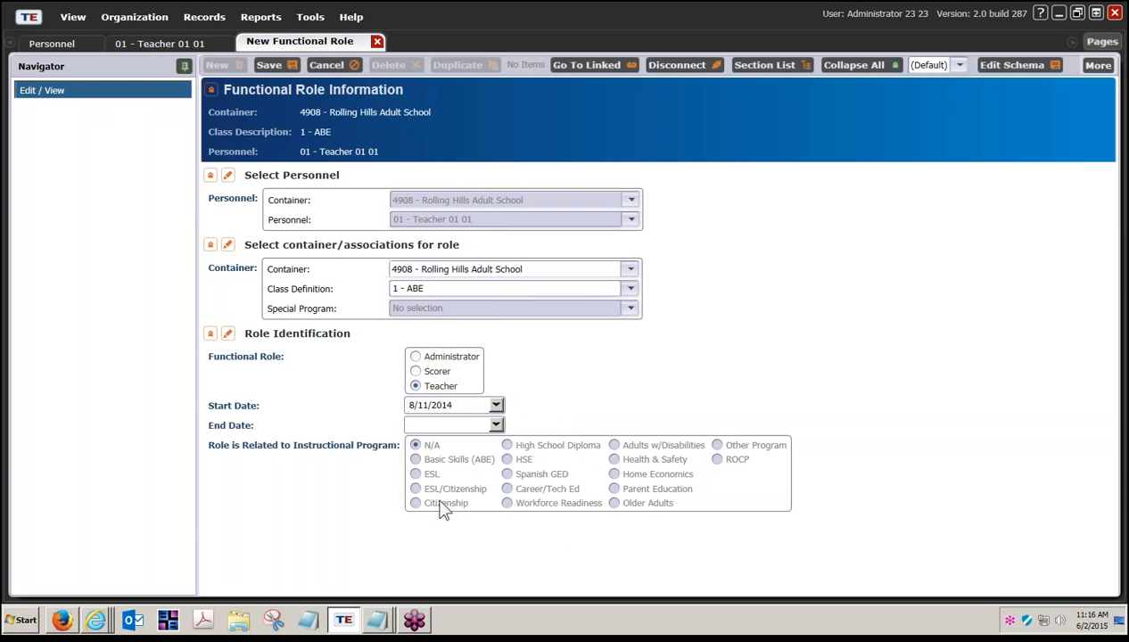
Step: Pick December 2014, day 18, as the new teacher role's End Date
left_click(496, 426)
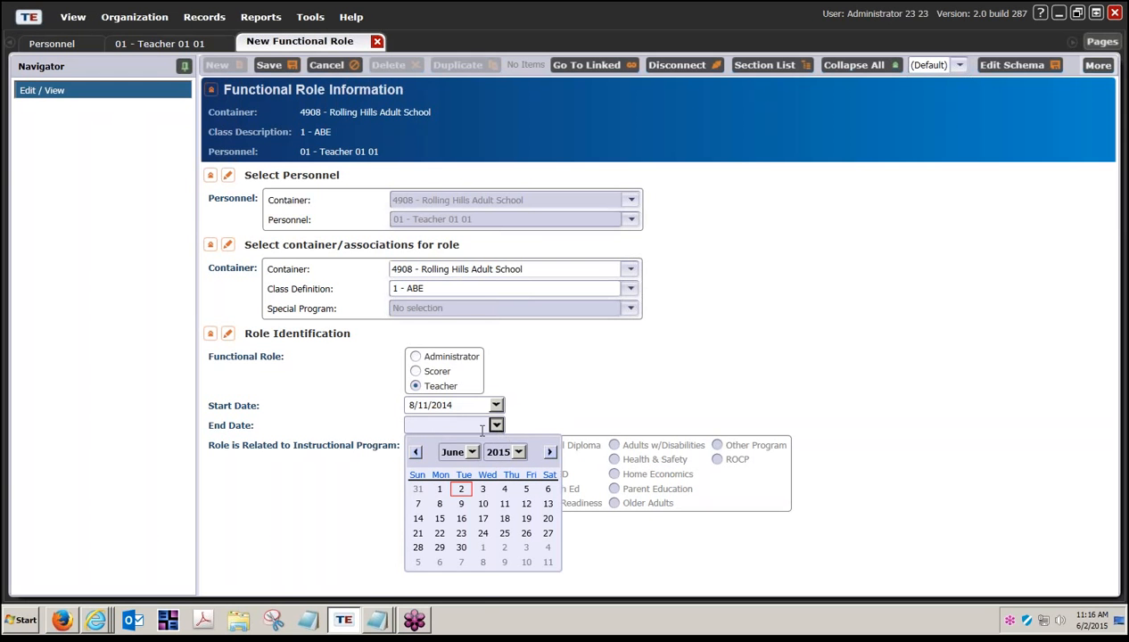
left_click(472, 452)
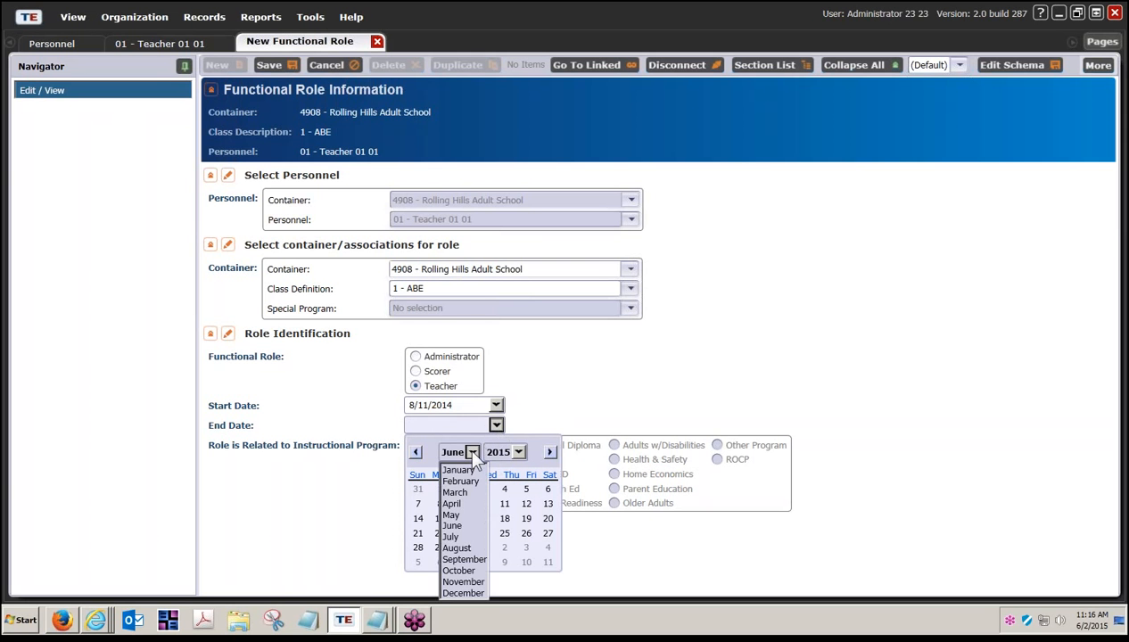
left_click(459, 592)
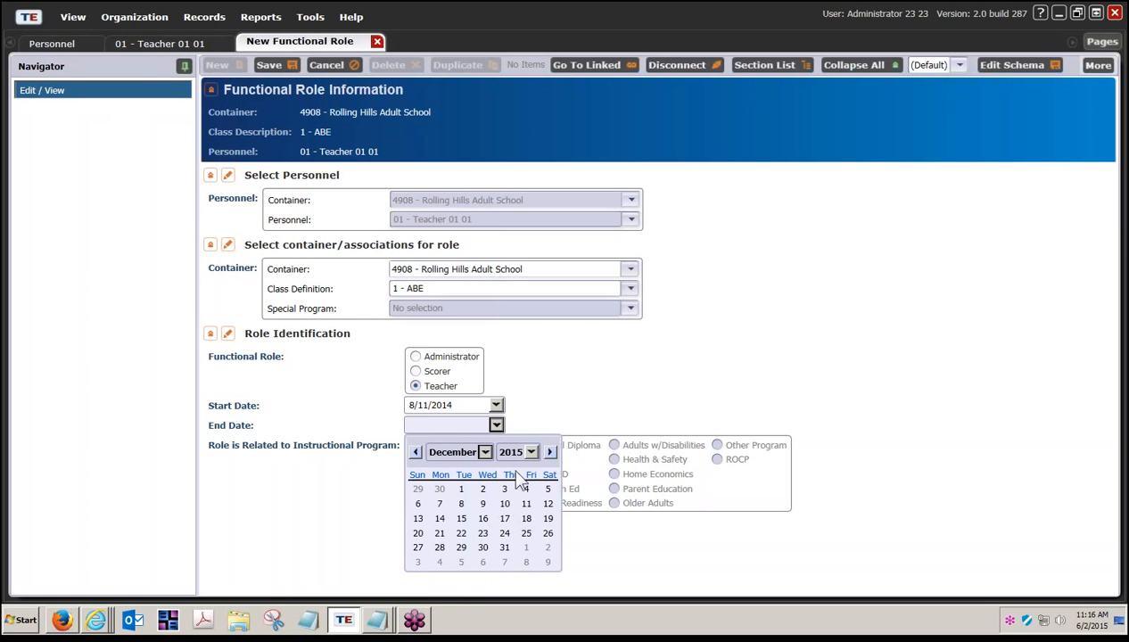
left_click(530, 452)
left_click(505, 298)
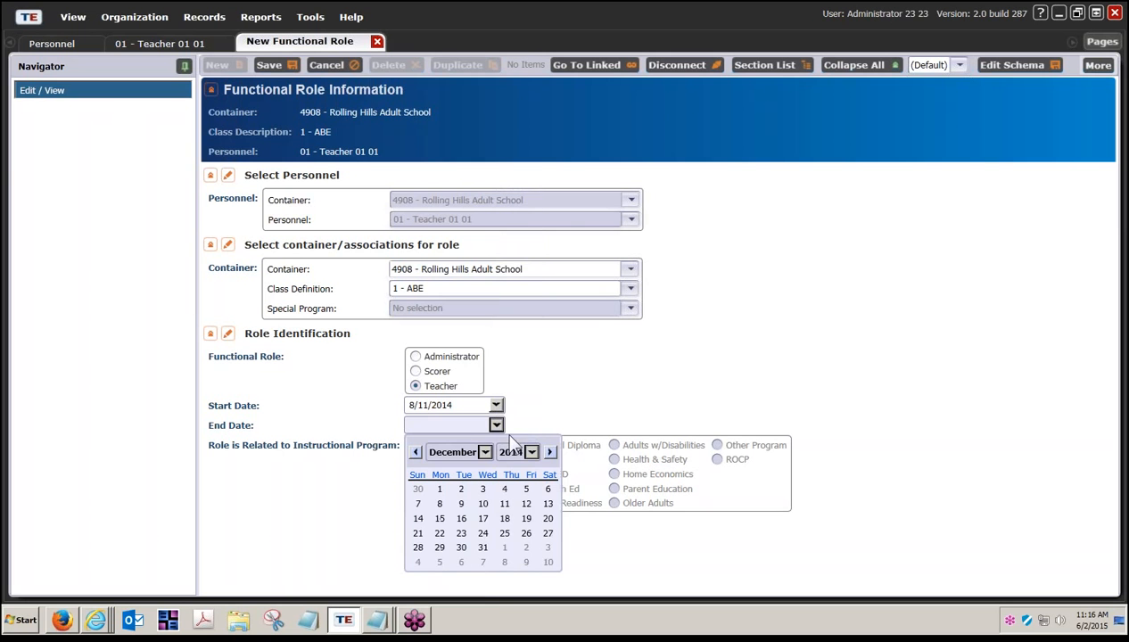
left_click(505, 520)
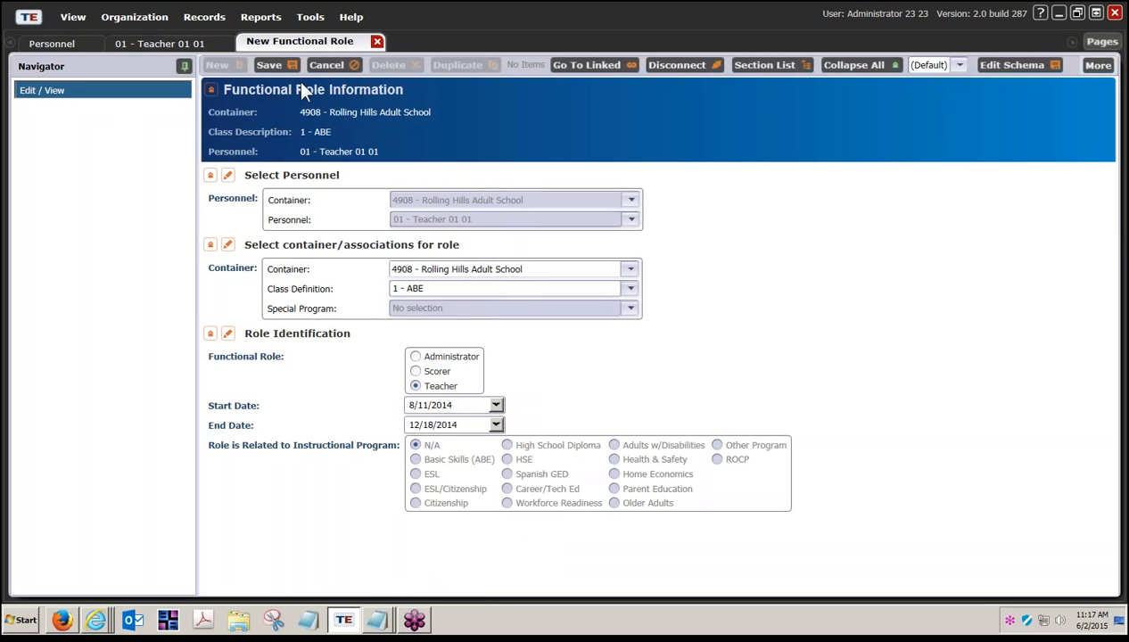
Step: Save the Teacher functional role for Class ID 1, ABE, 8/11/2014–12/18/2014, and close it
left_click(282, 62)
left_click(280, 66)
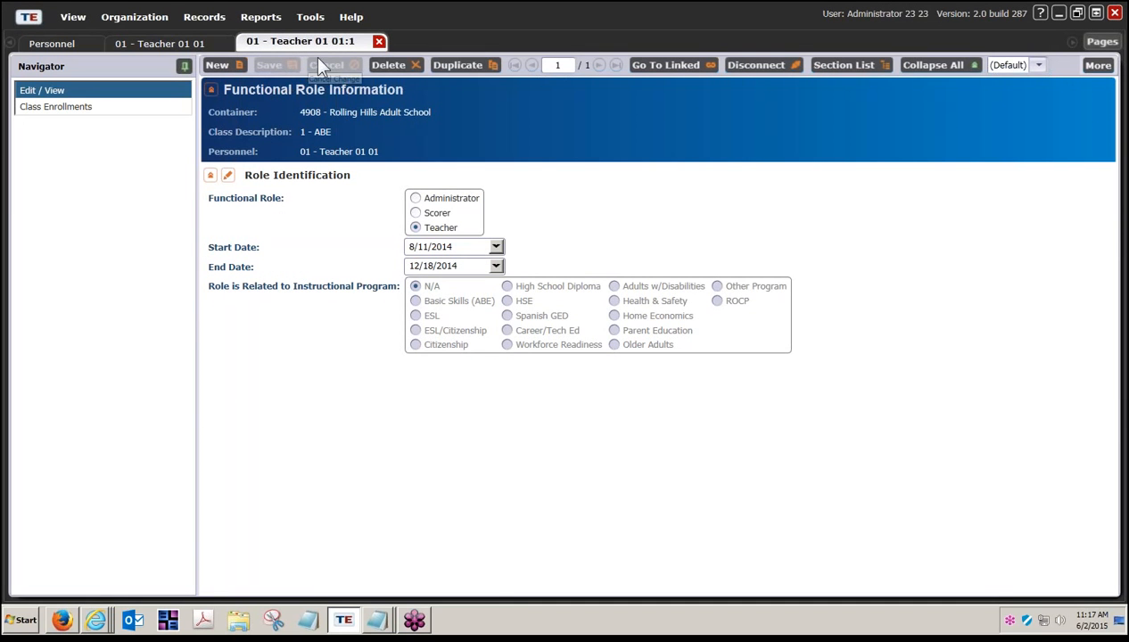
left_click(378, 42)
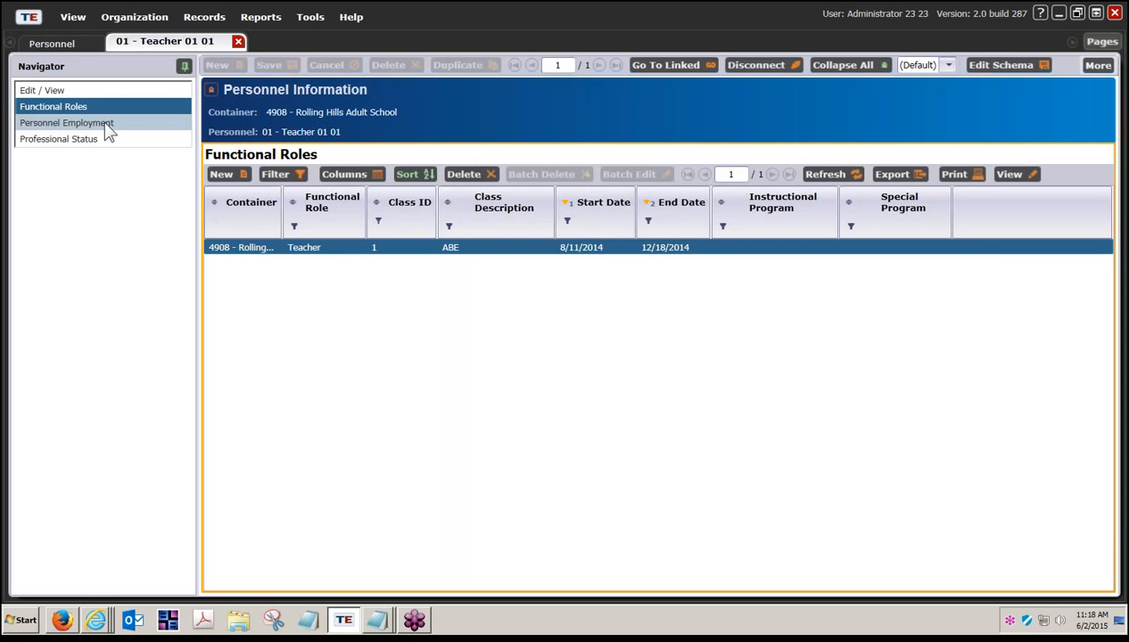
Step: Show Personnel Employment for 01 - Teacher 01 01, which has no items yet
left_click(108, 126)
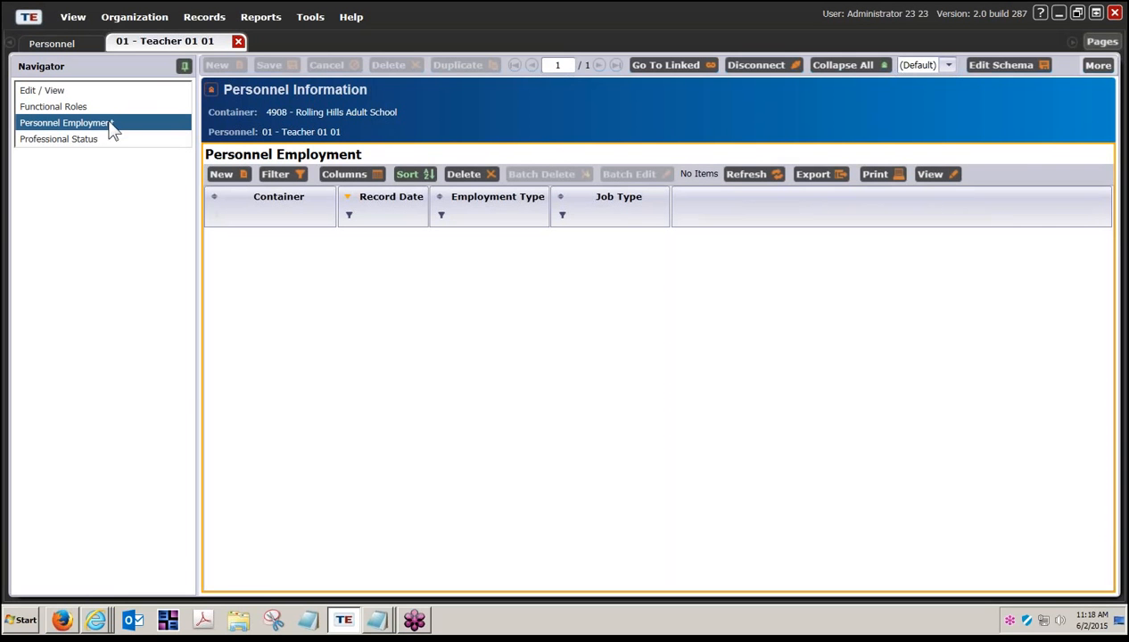
Step: Create a new employment record and collapse Select Personnel, Select Container and Employment Identification
left_click(227, 176)
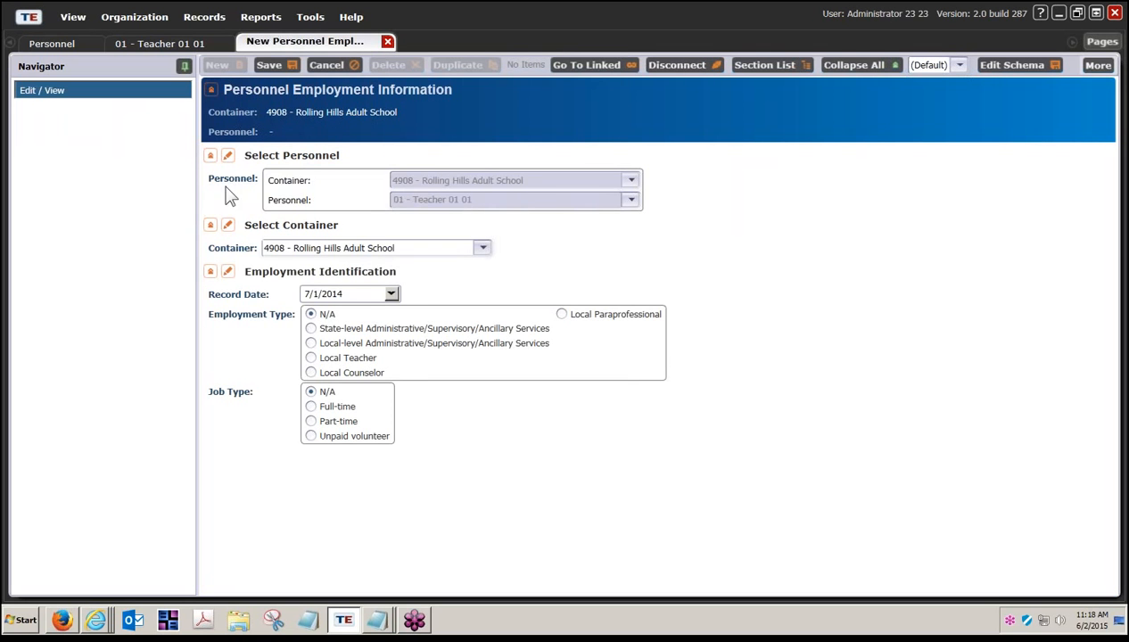
left_click(211, 156)
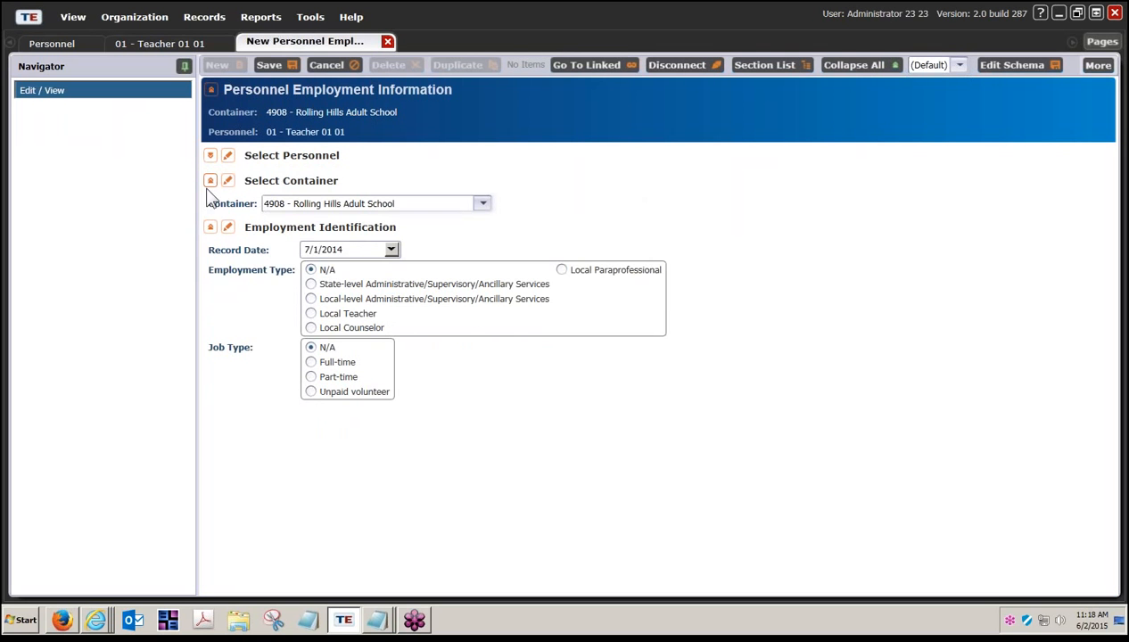
left_click(211, 182)
left_click(210, 205)
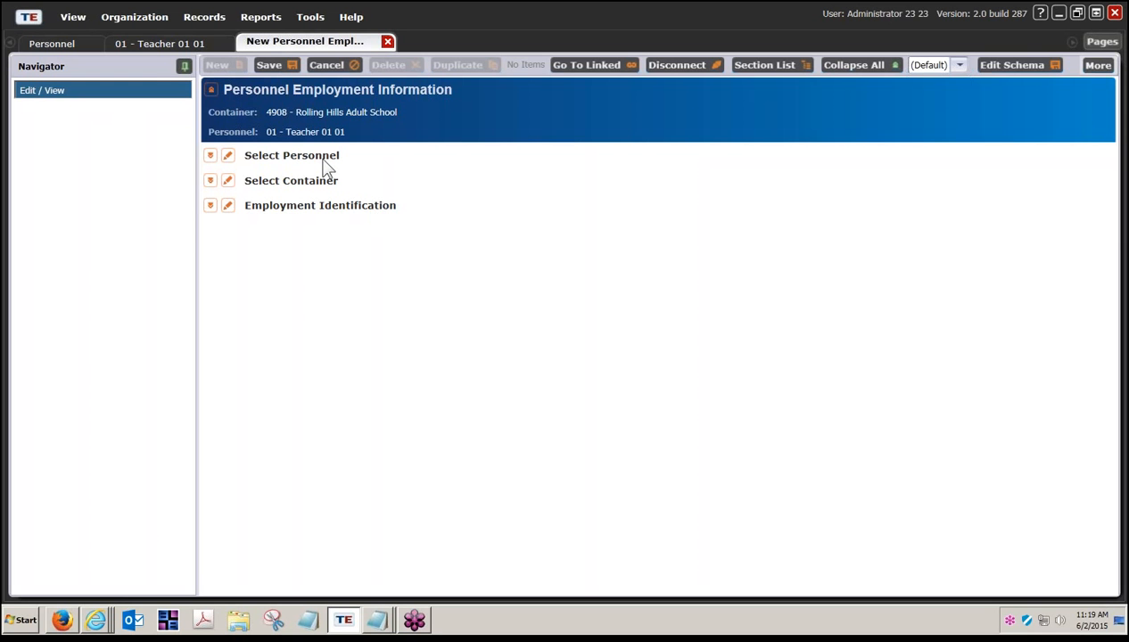
Step: Expand all sections, keep 4908 - Rolling Hills Adult School as container, and make identification editable
left_click(210, 156)
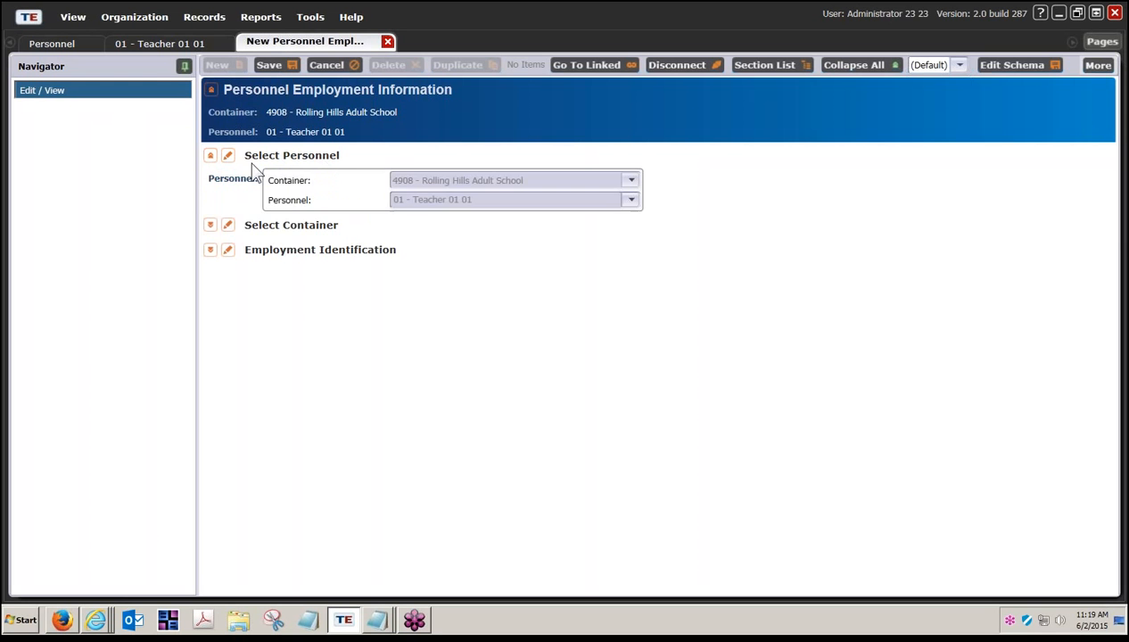
left_click(210, 225)
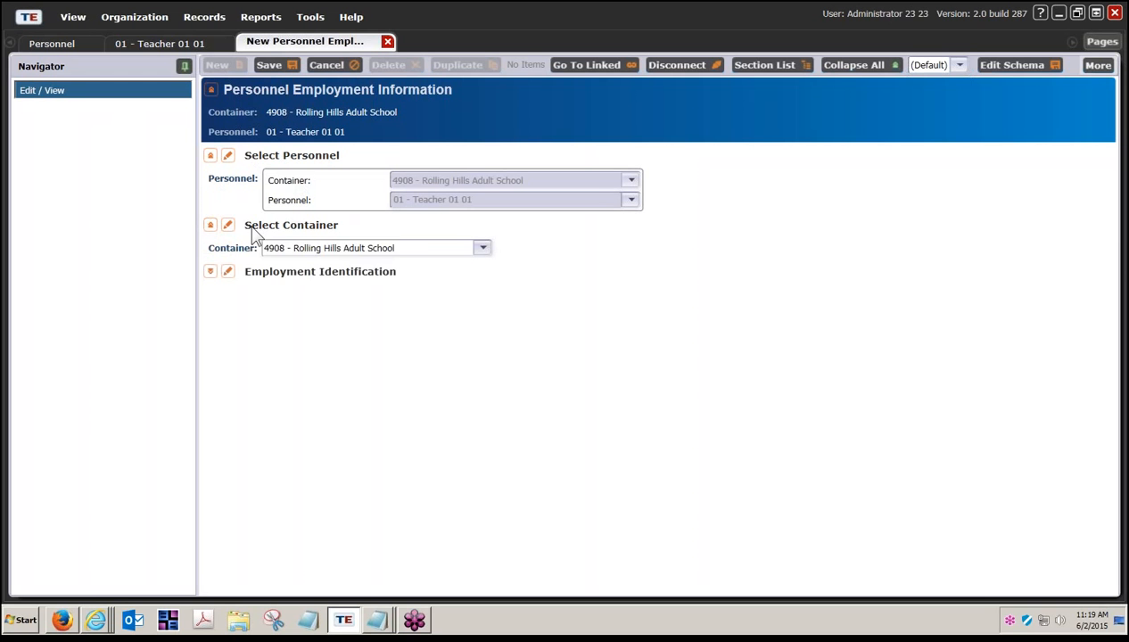
left_click(474, 256)
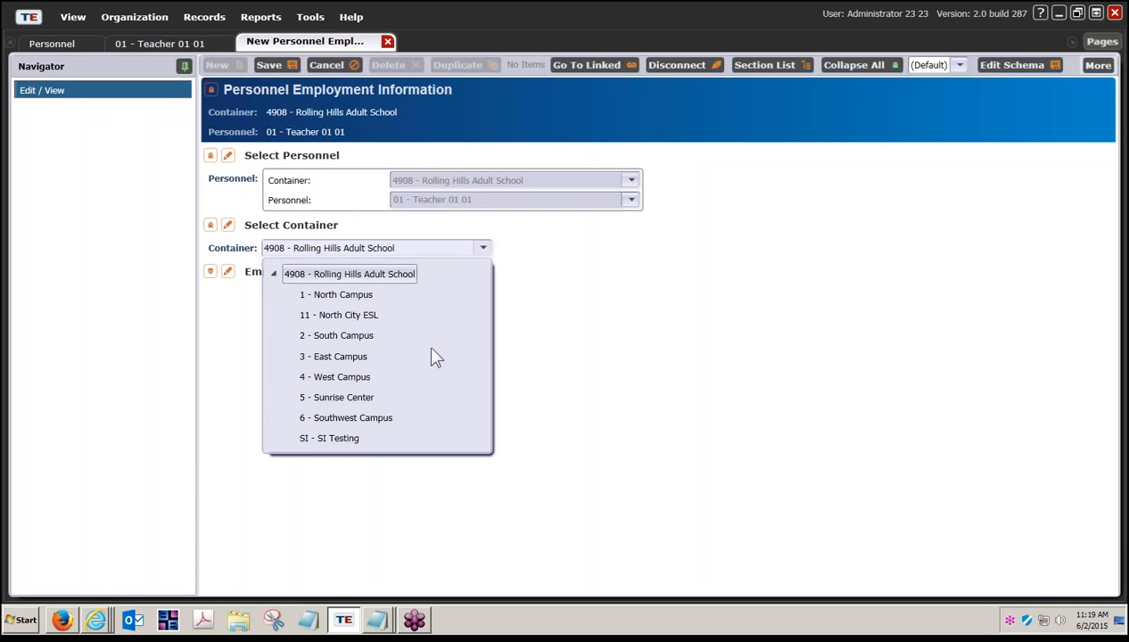
left_click(385, 273)
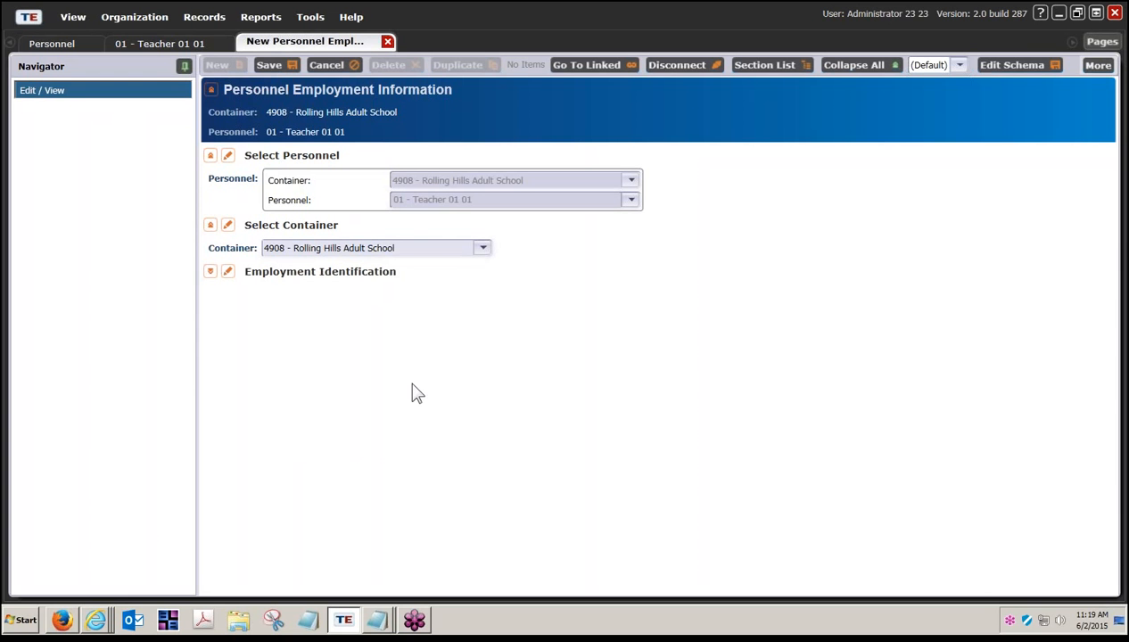
left_click(228, 275)
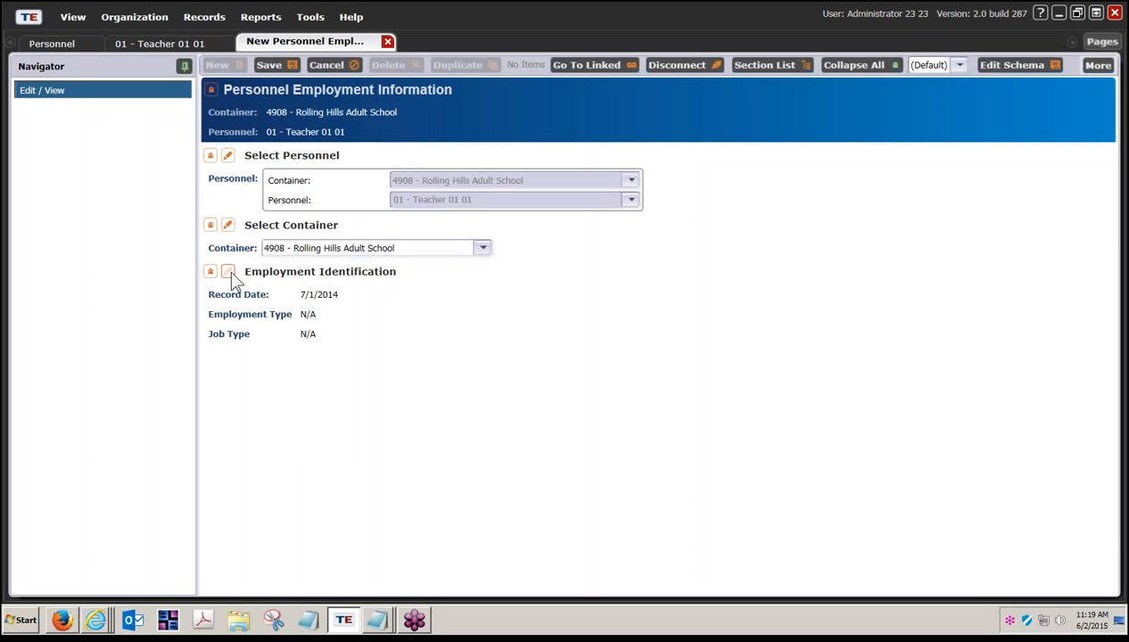
left_click(229, 273)
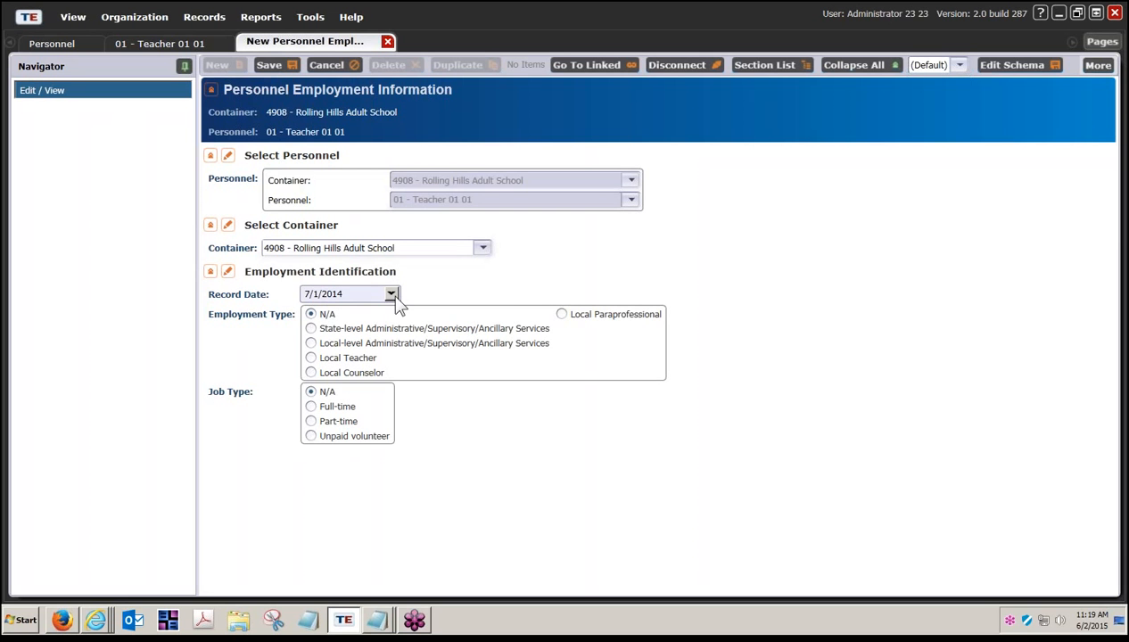
Step: Save the employment record dated 7/1/2014 as Local Teacher, Part-time
left_click(391, 294)
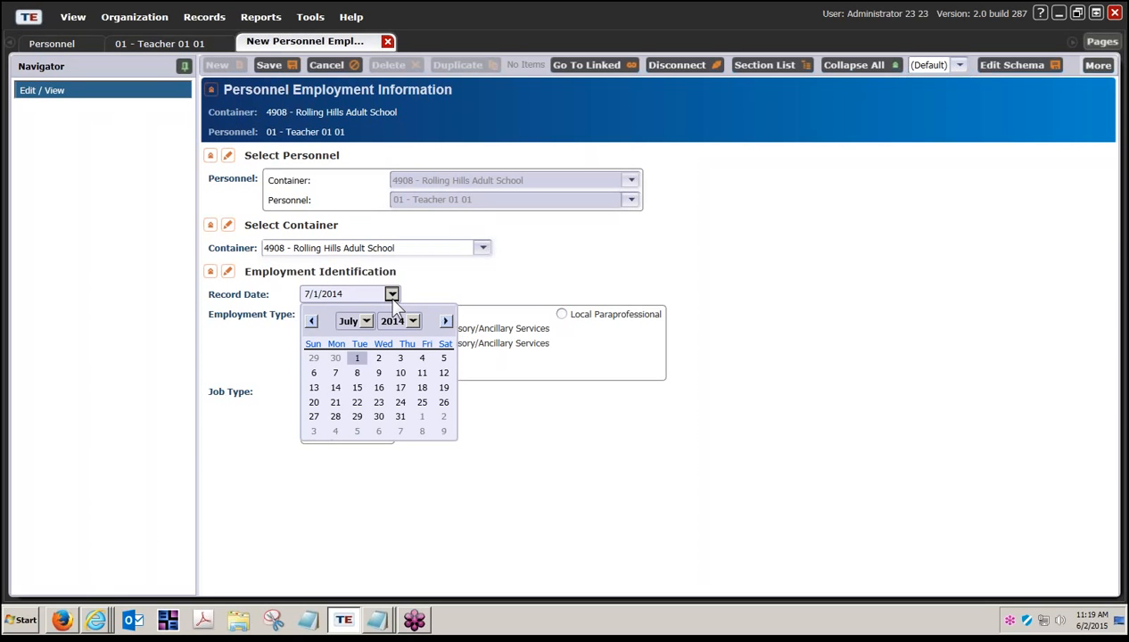
left_click(357, 357)
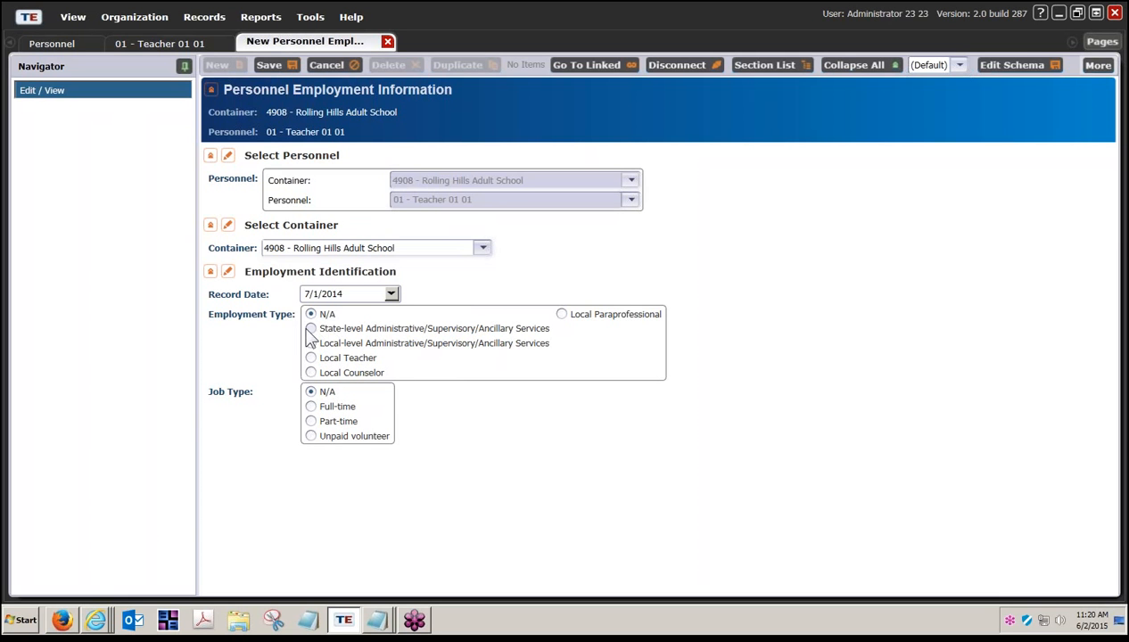
left_click(310, 358)
left_click(323, 425)
left_click(271, 65)
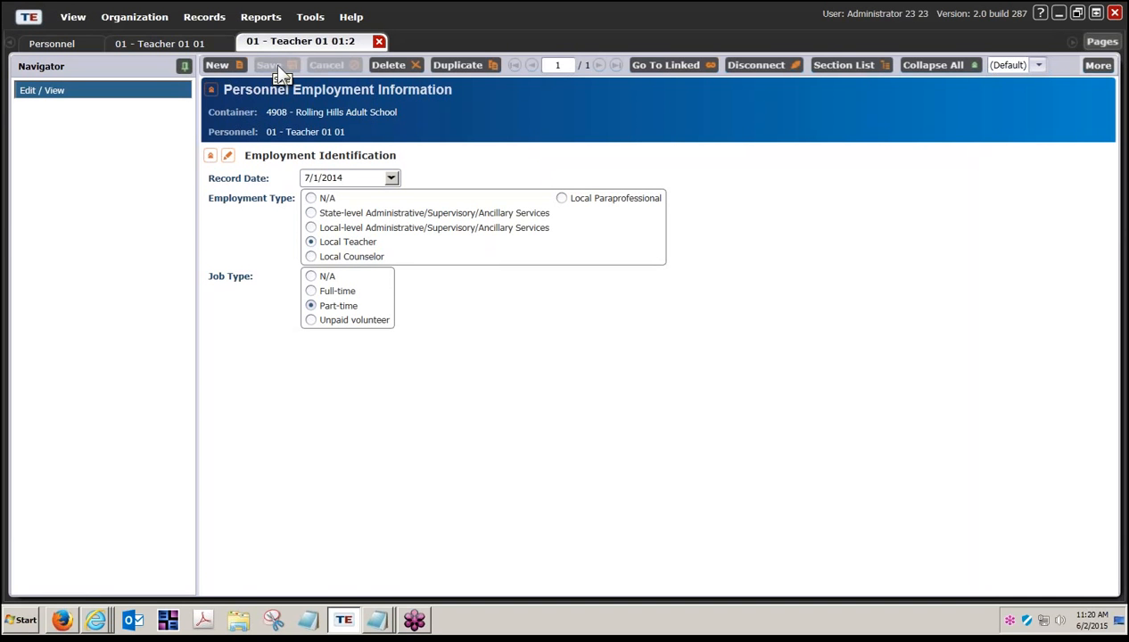
Step: Close the saved employment record and show the teacher's empty Professional Status list
left_click(379, 43)
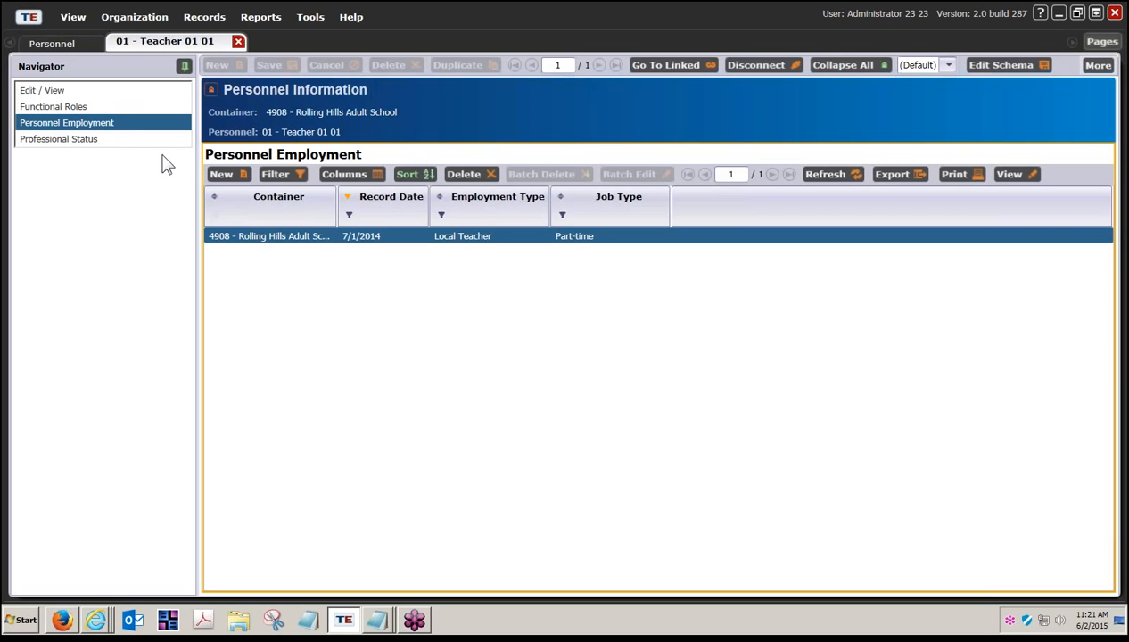
left_click(96, 140)
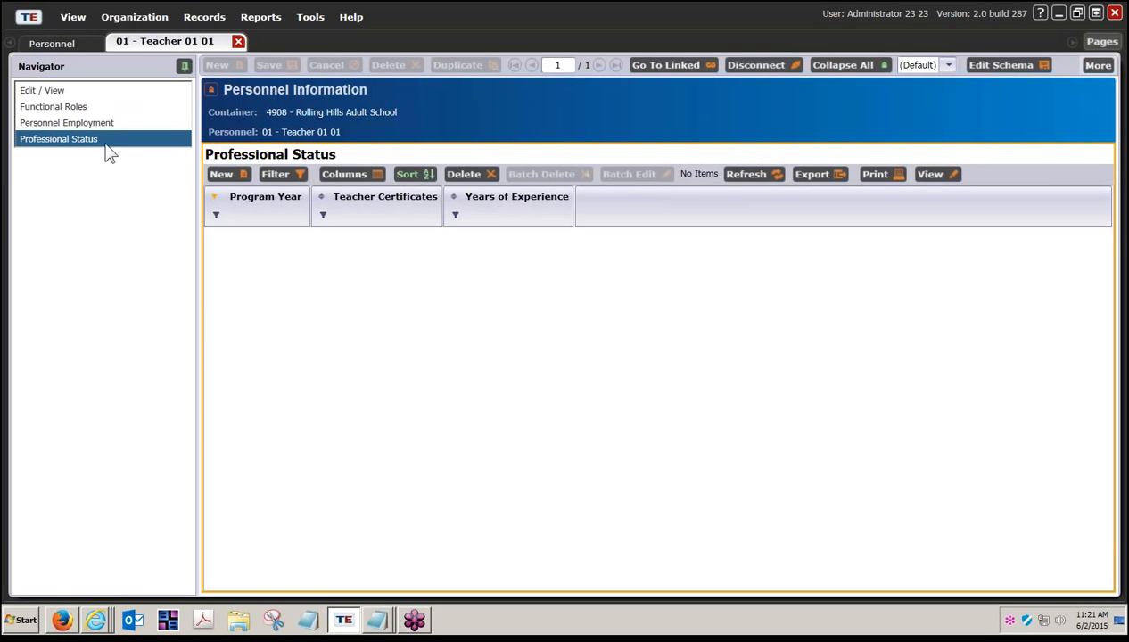
Step: Create a new 7/1/2014 - 6/30/2015 Professional Status record, collapsing and re-expanding its sections
left_click(218, 175)
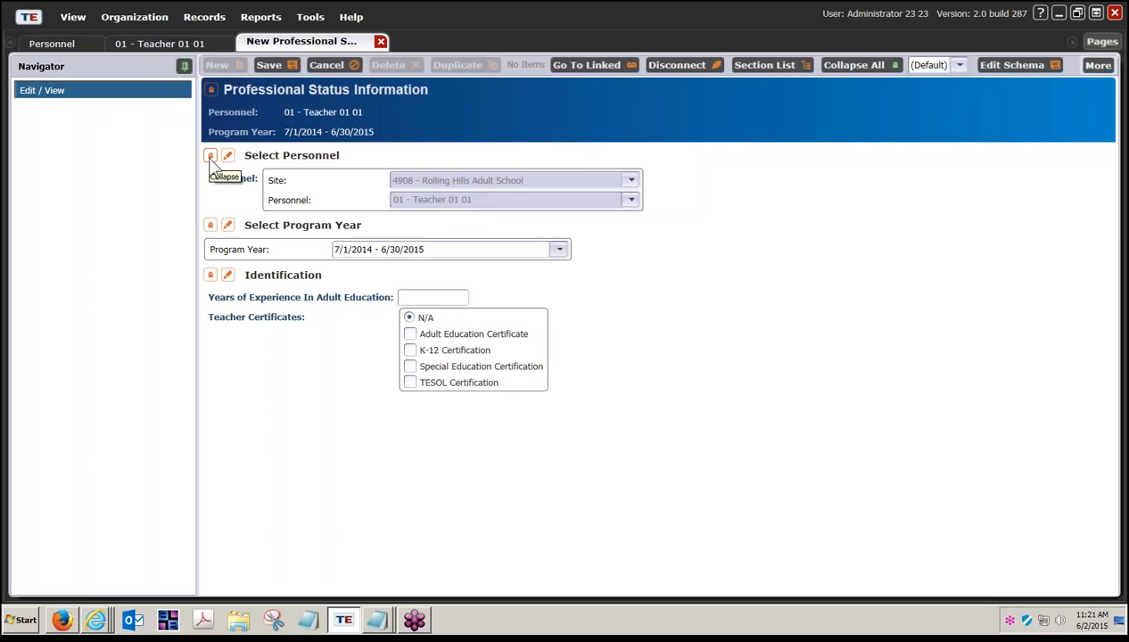
left_click(210, 157)
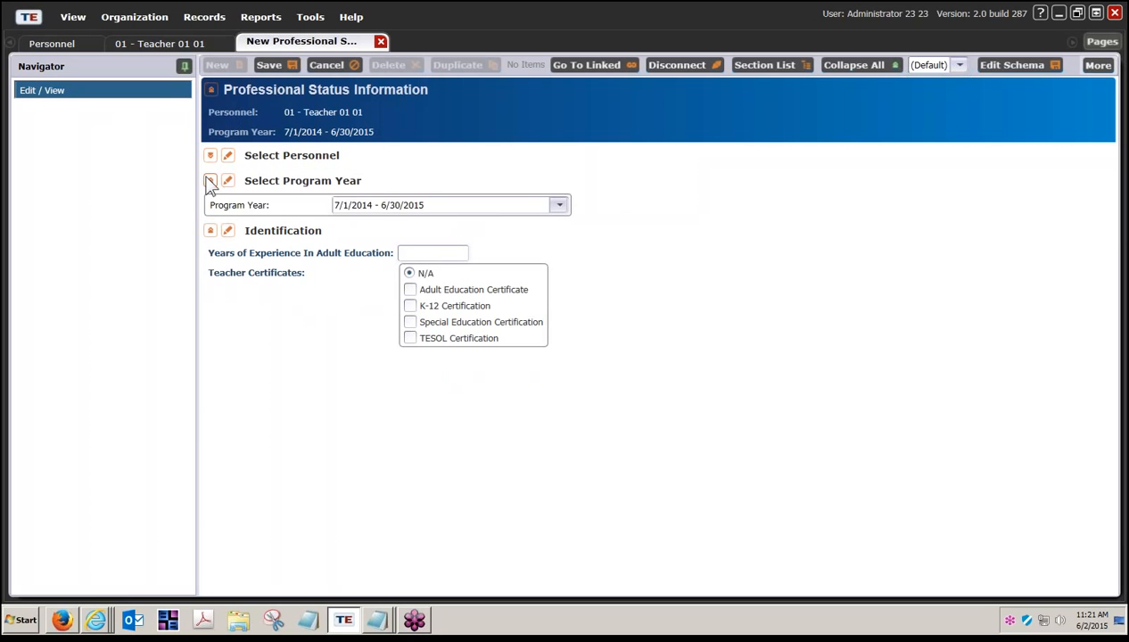
left_click(210, 182)
left_click(211, 206)
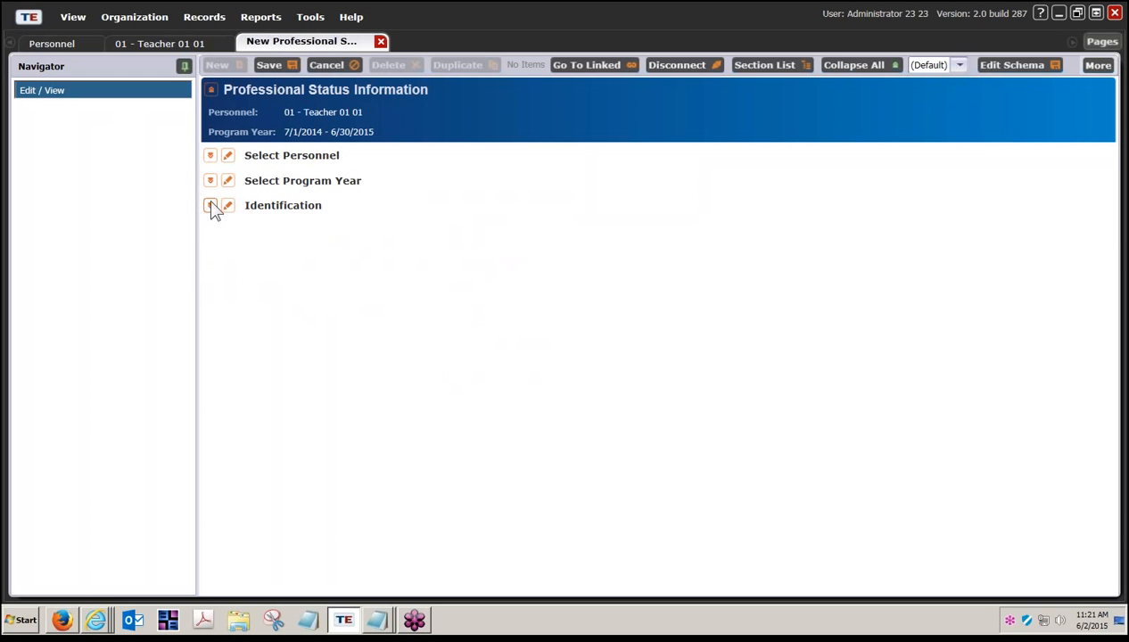
left_click(211, 181)
left_click(210, 156)
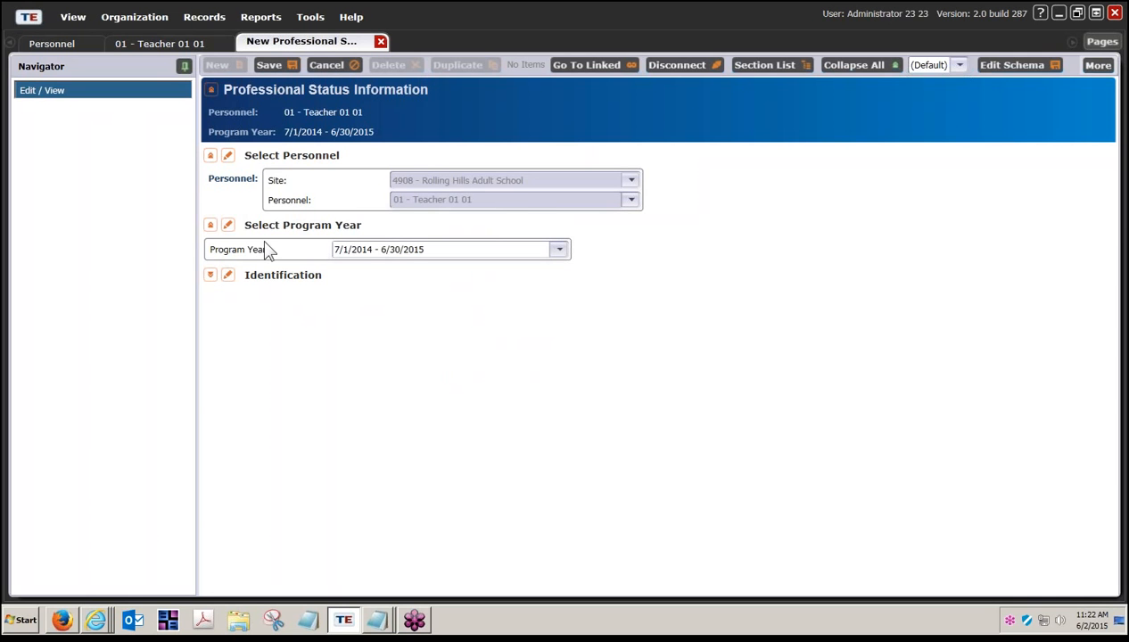
Step: Enter 30 years' experience, tick Adult Education and TESOL certificates, then save and close
left_click(211, 276)
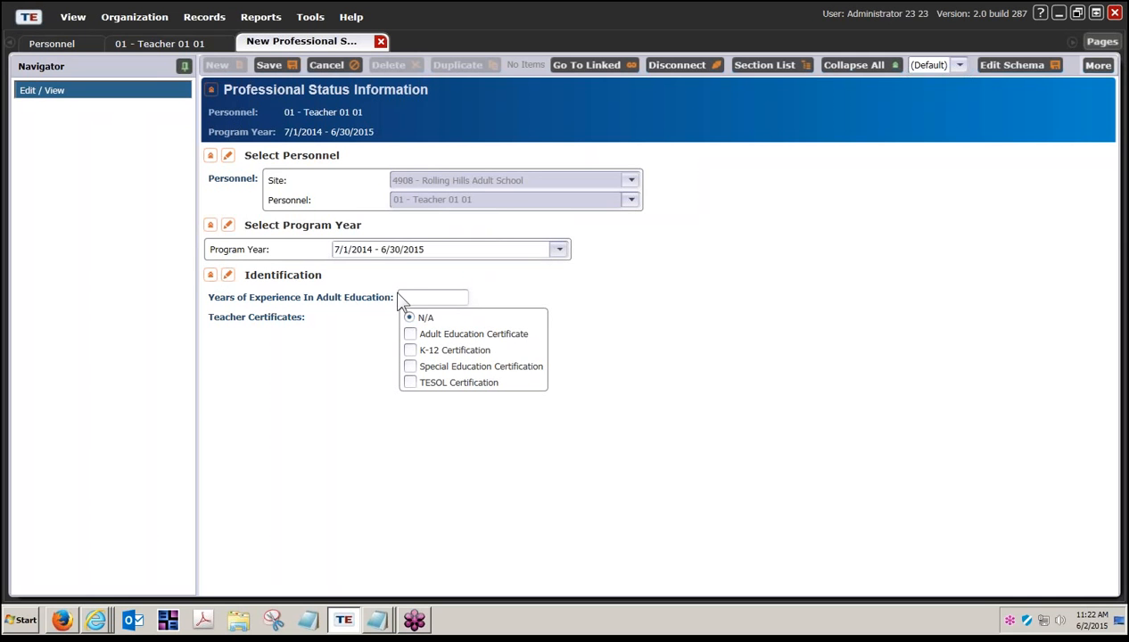
left_click(414, 298)
type("30")
left_click(410, 335)
left_click(410, 384)
left_click(283, 65)
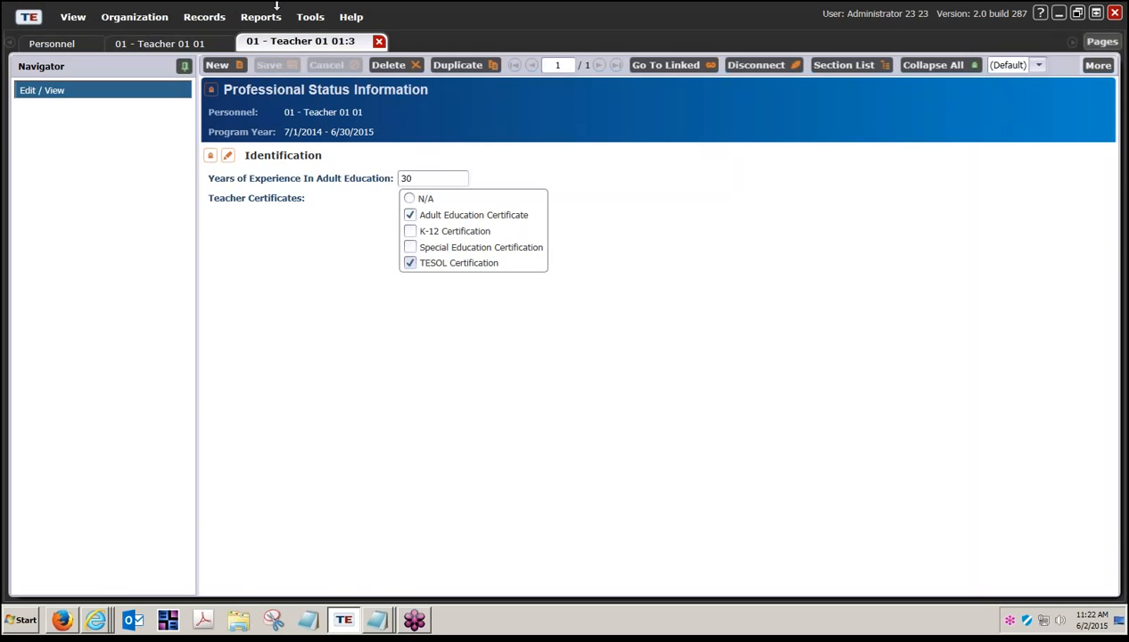
left_click(379, 42)
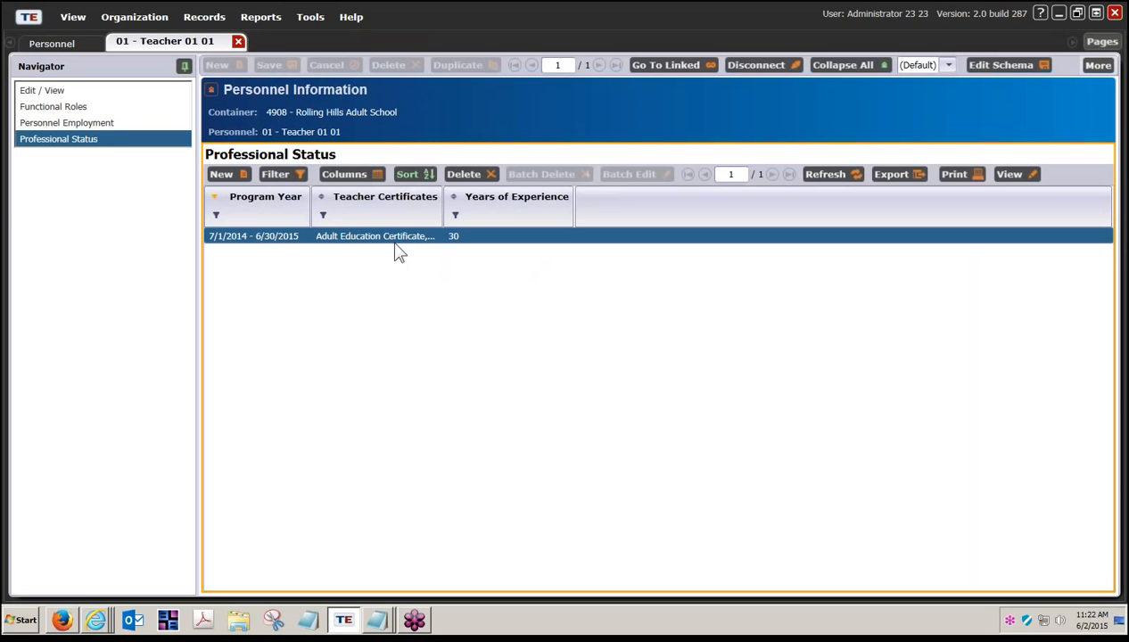
Step: Widen the Teacher Certificates column, then close Teacher 01 01's record to return to Personnel
left_click_drag(444, 202, 545, 206)
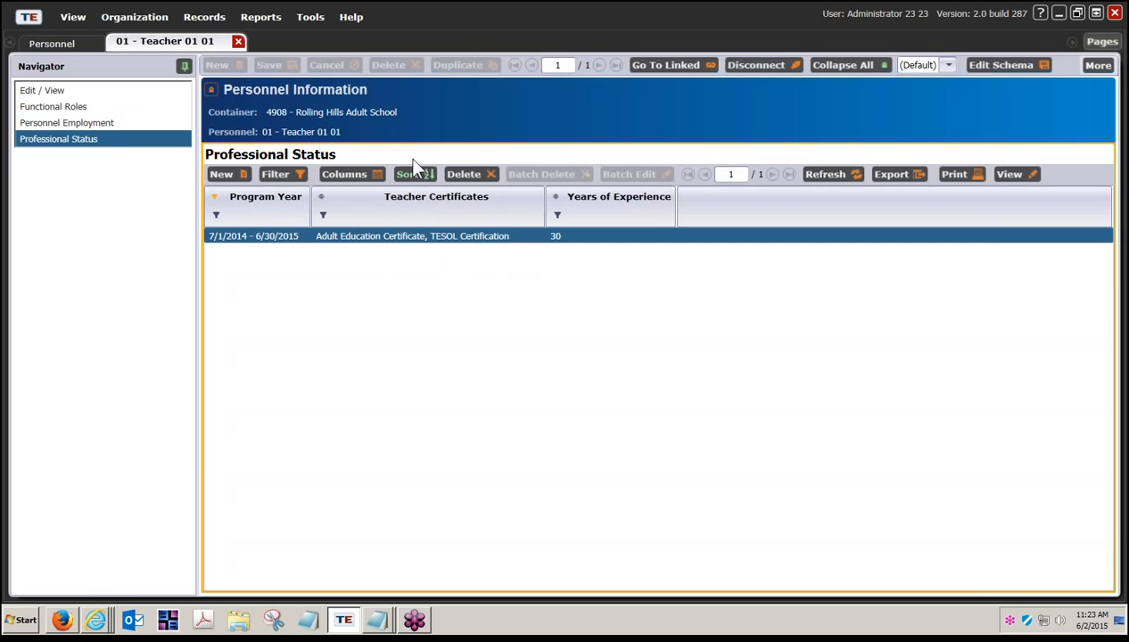
left_click(238, 42)
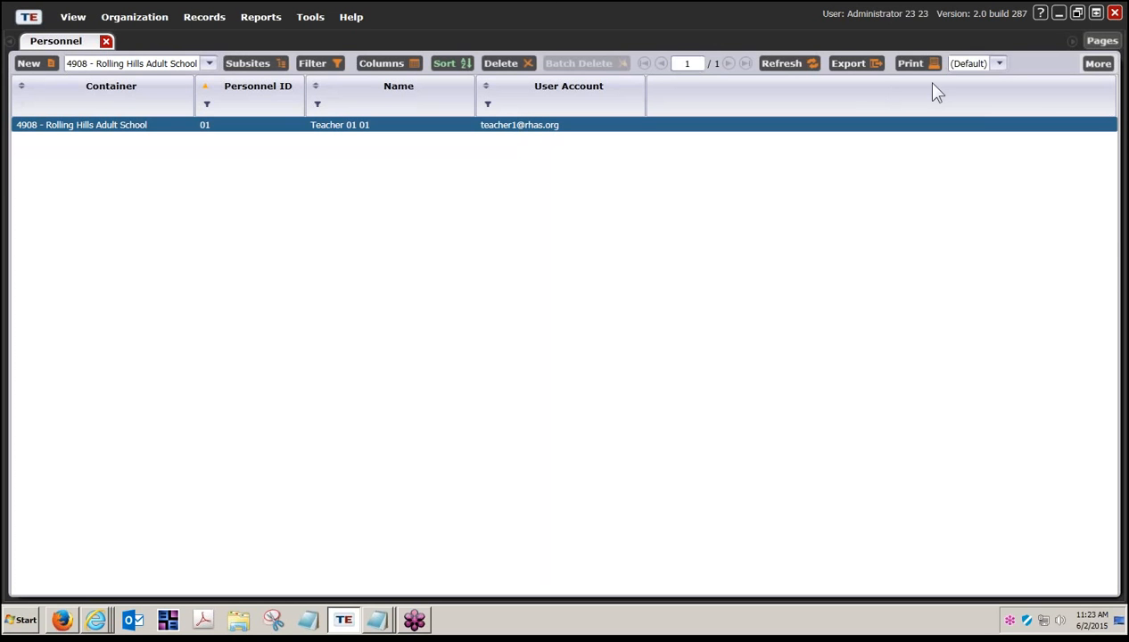
Step: Show Teacher 01 01's Functional Roles, Personnel Employment and Professional Status records in the Child Lister
left_click(1101, 66)
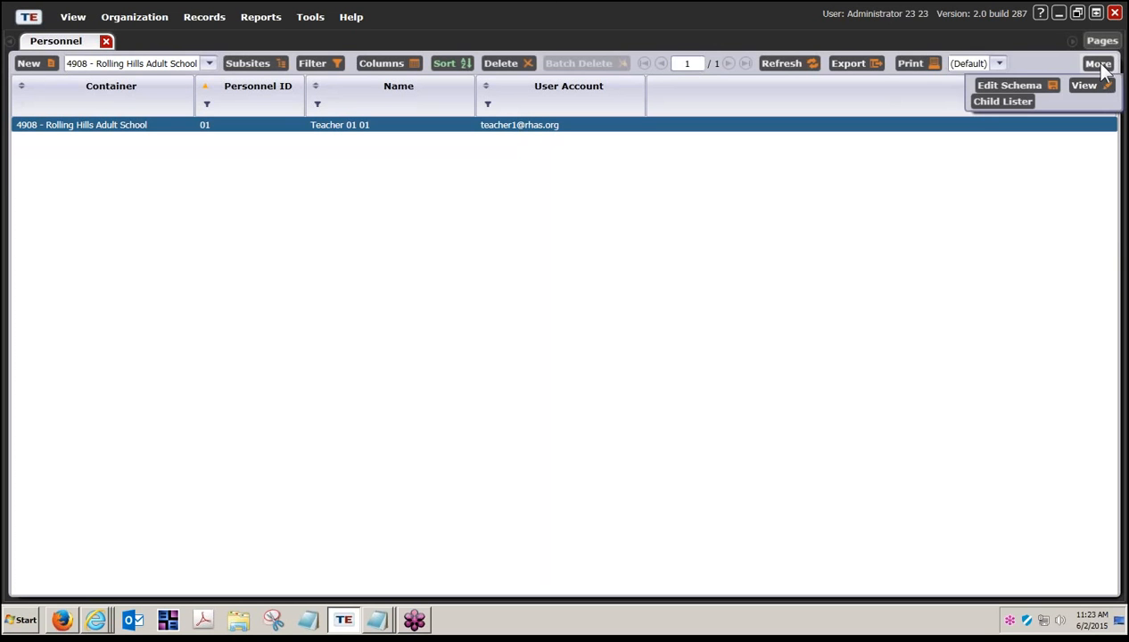
left_click(992, 104)
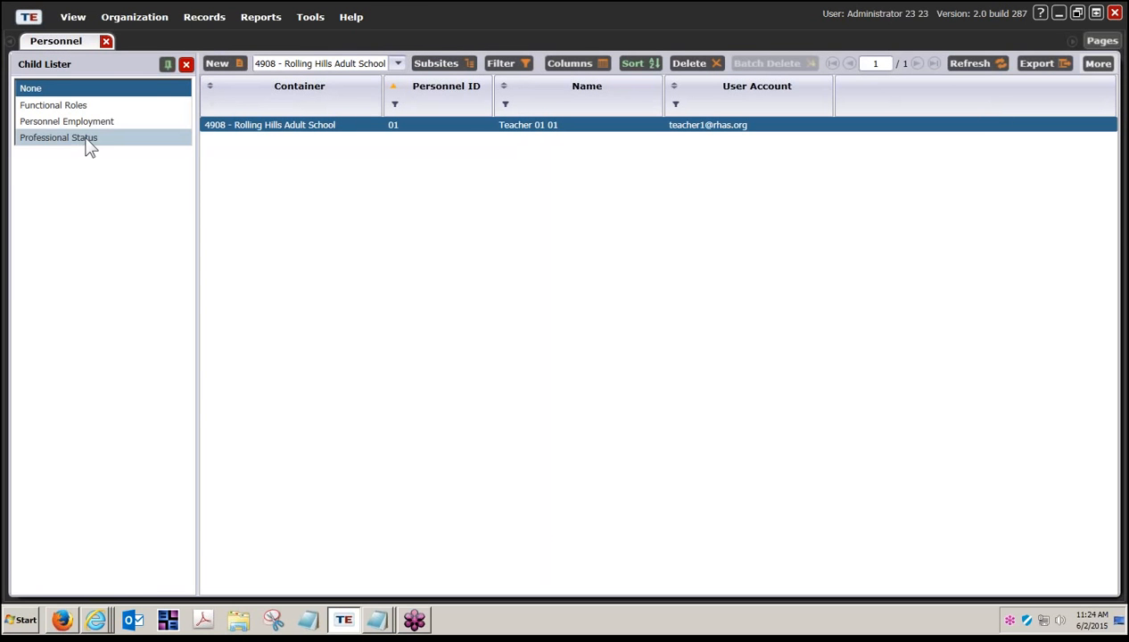
left_click(71, 107)
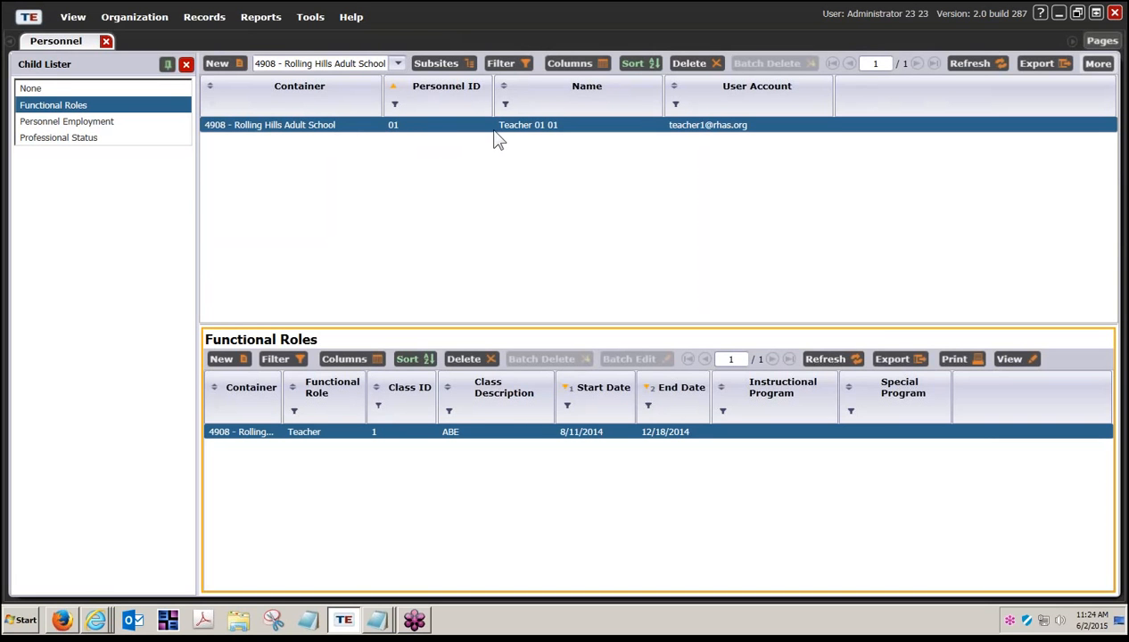
left_click(68, 121)
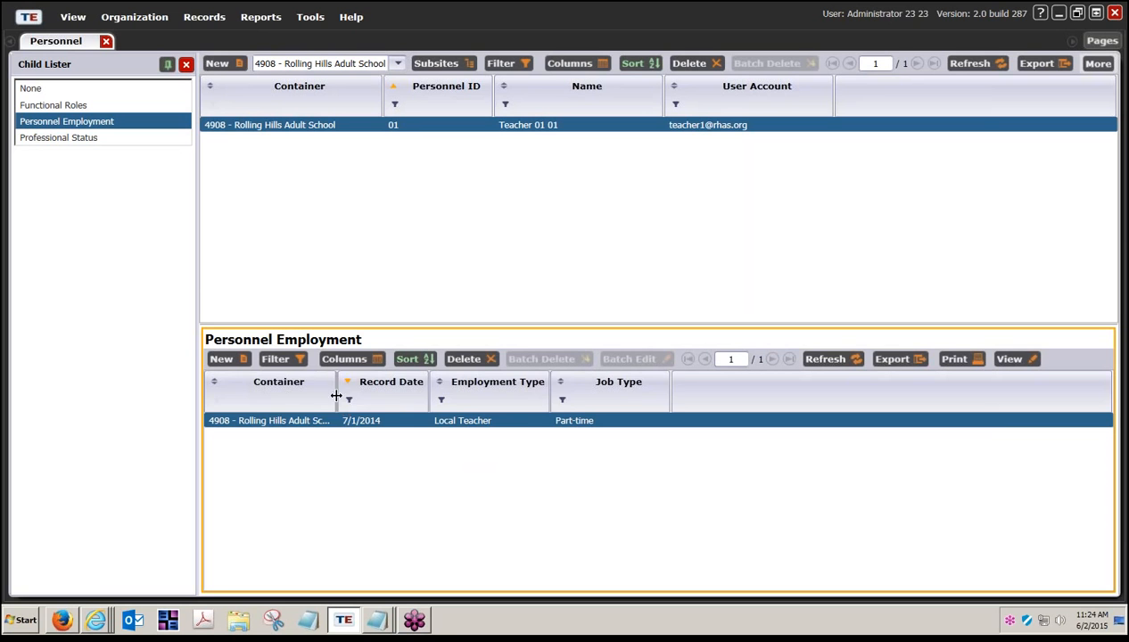
left_click_drag(335, 396, 395, 403)
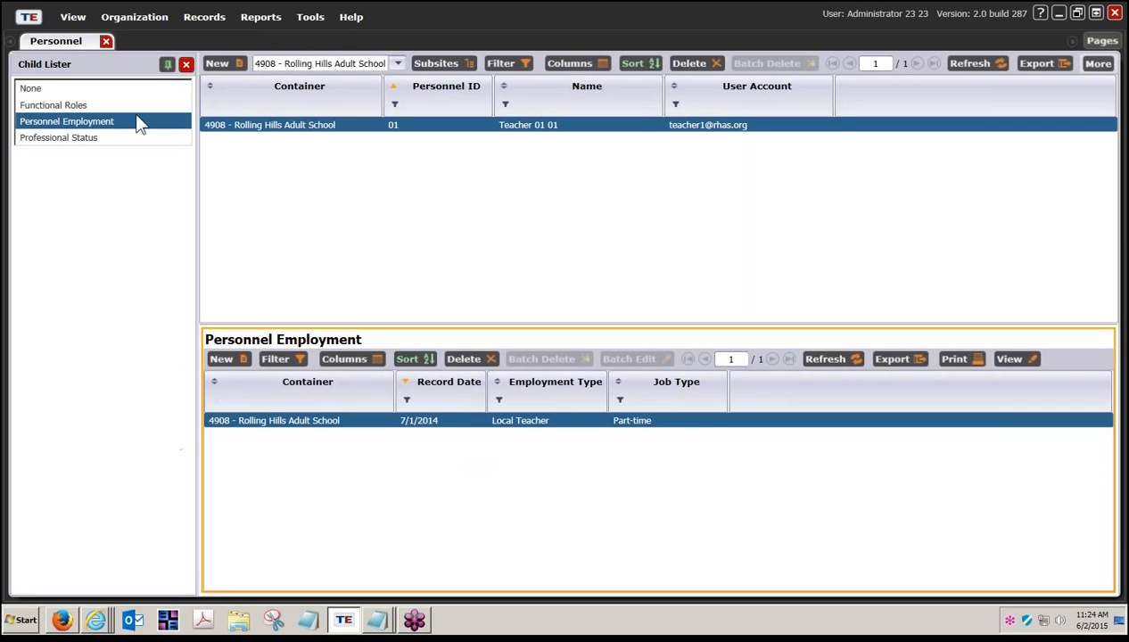
left_click(91, 131)
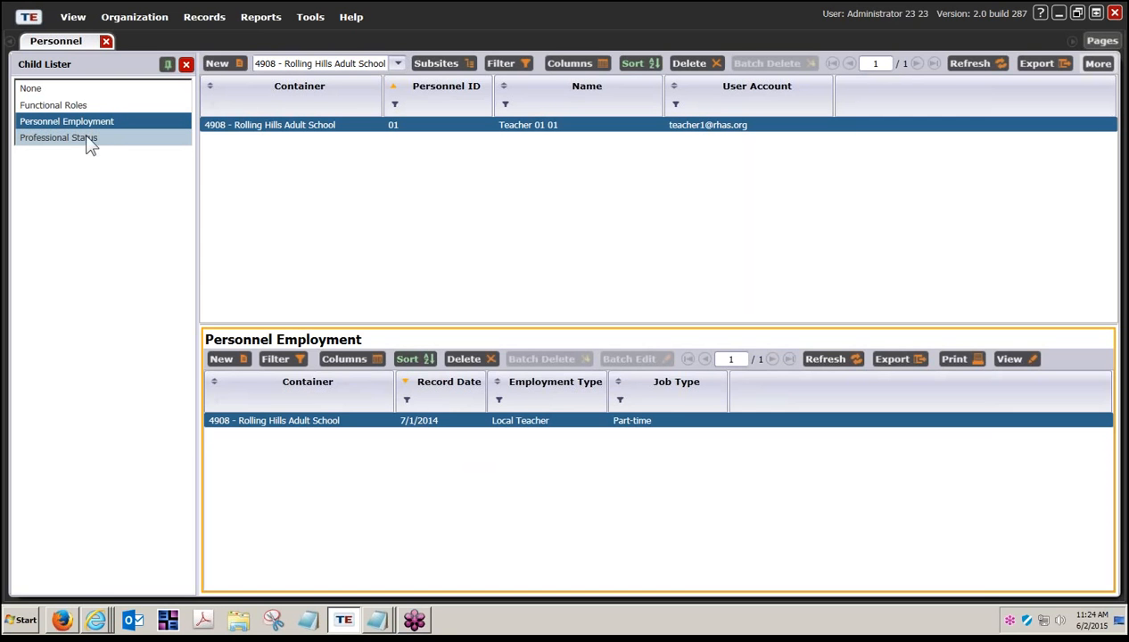
left_click(86, 140)
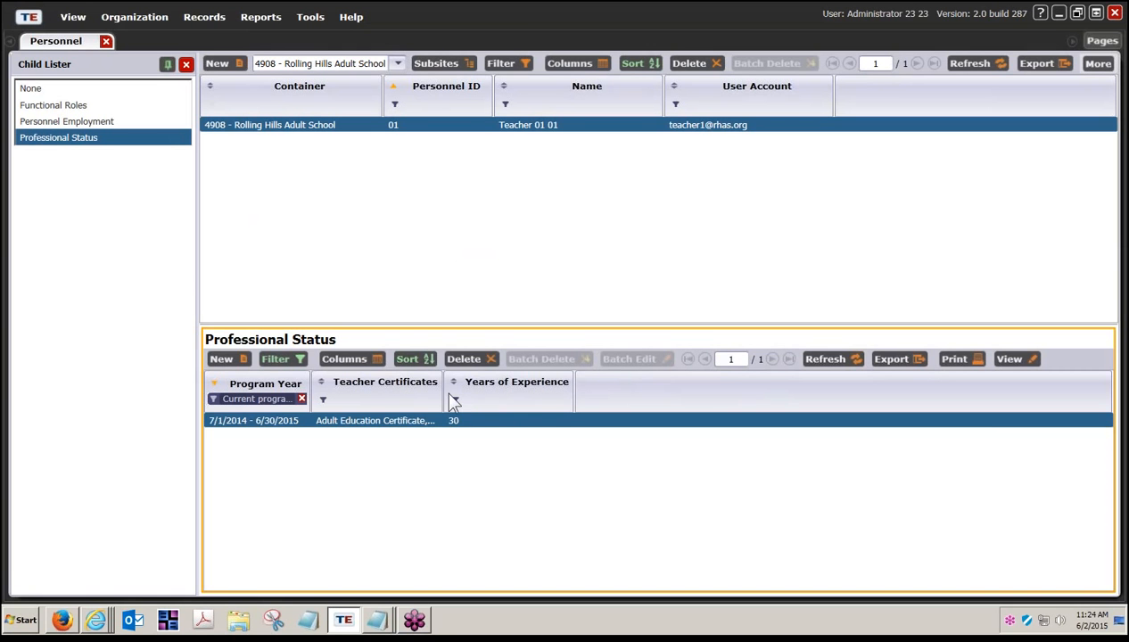
Step: Widen the Teacher Certificates column to show Adult Education Certificate and TESOL Certification in full
left_click_drag(444, 396, 547, 400)
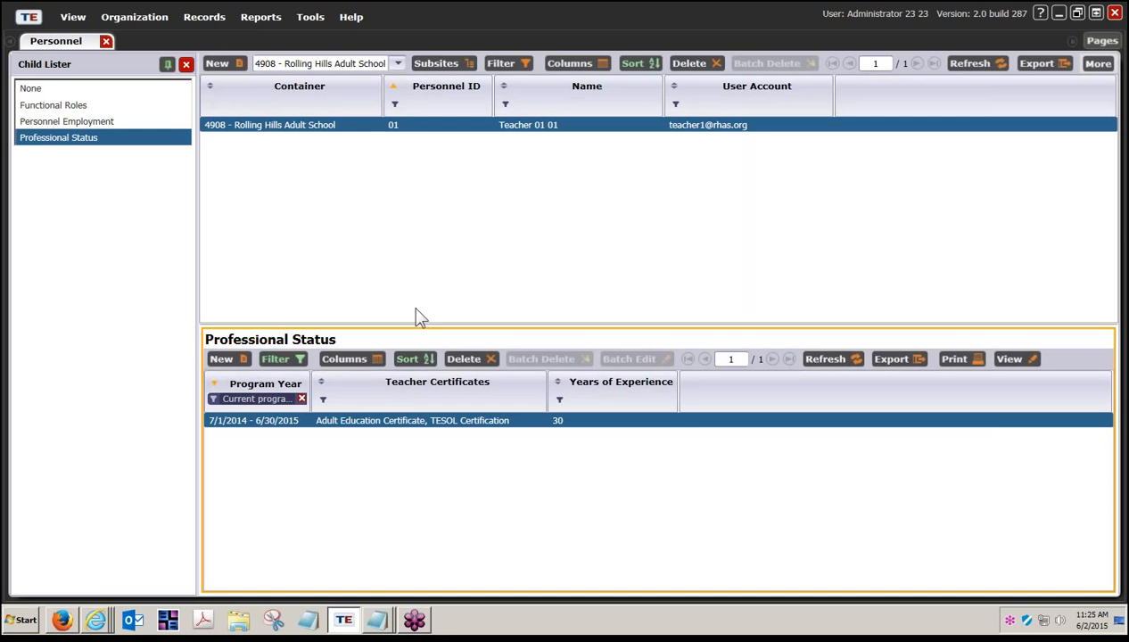
Step: Launch the 3rd Party Import Wizard from Tools and begin a new import session
left_click(308, 18)
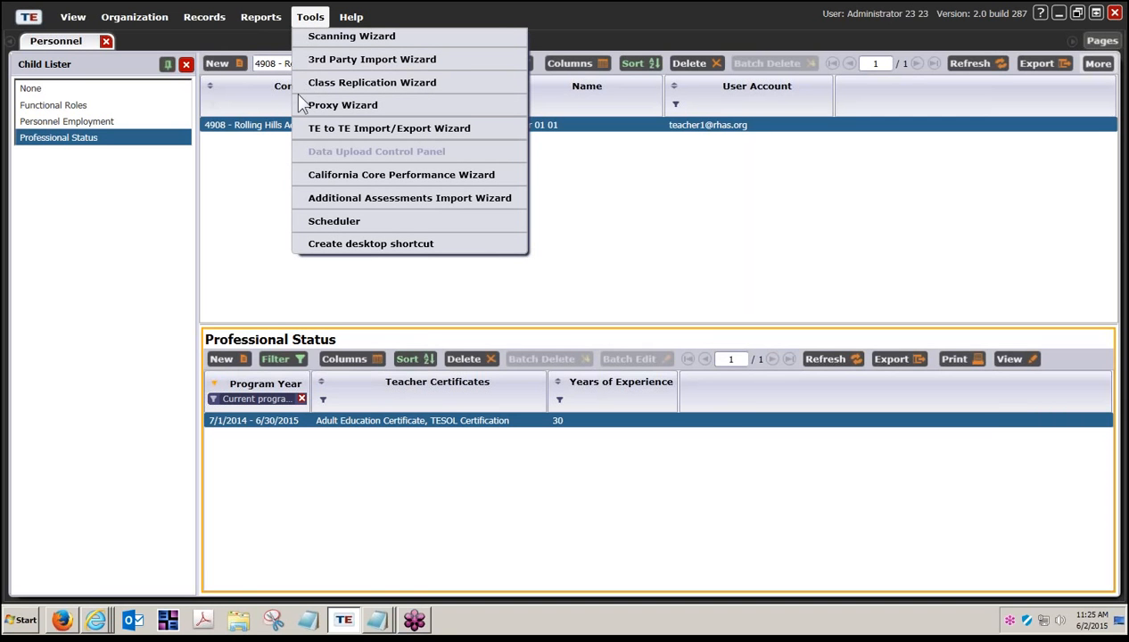
left_click(361, 62)
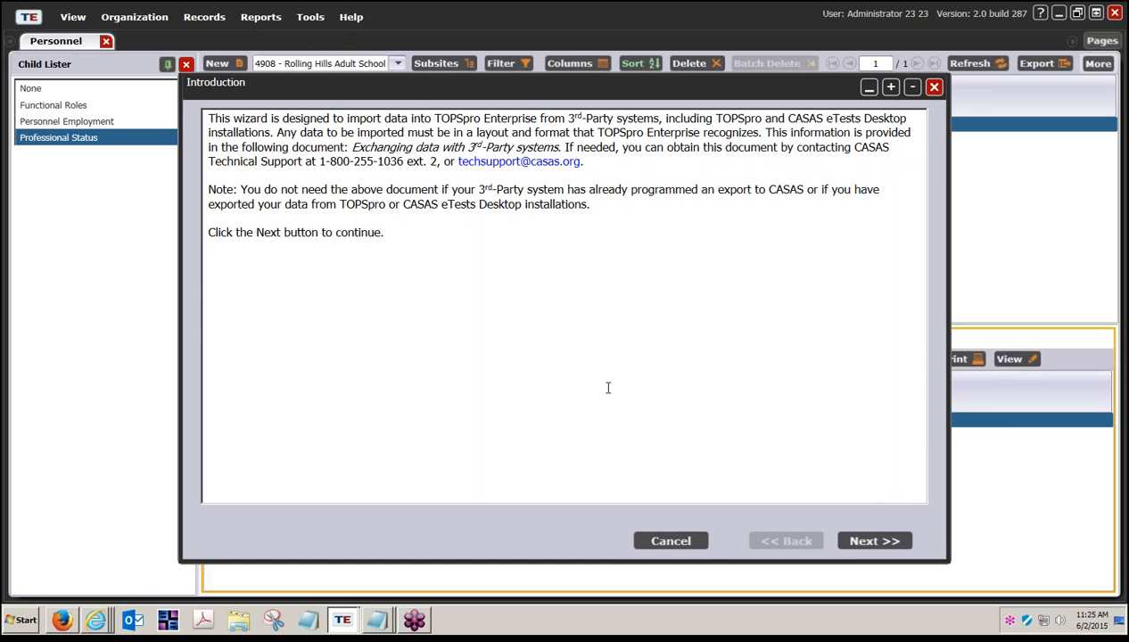
left_click(862, 553)
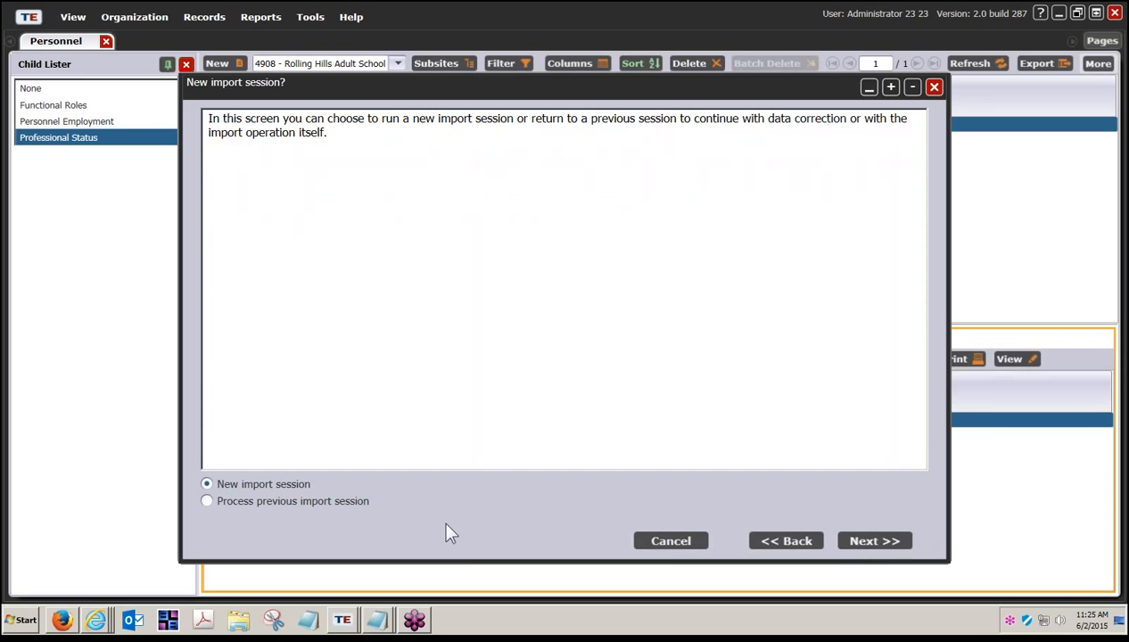
left_click(886, 551)
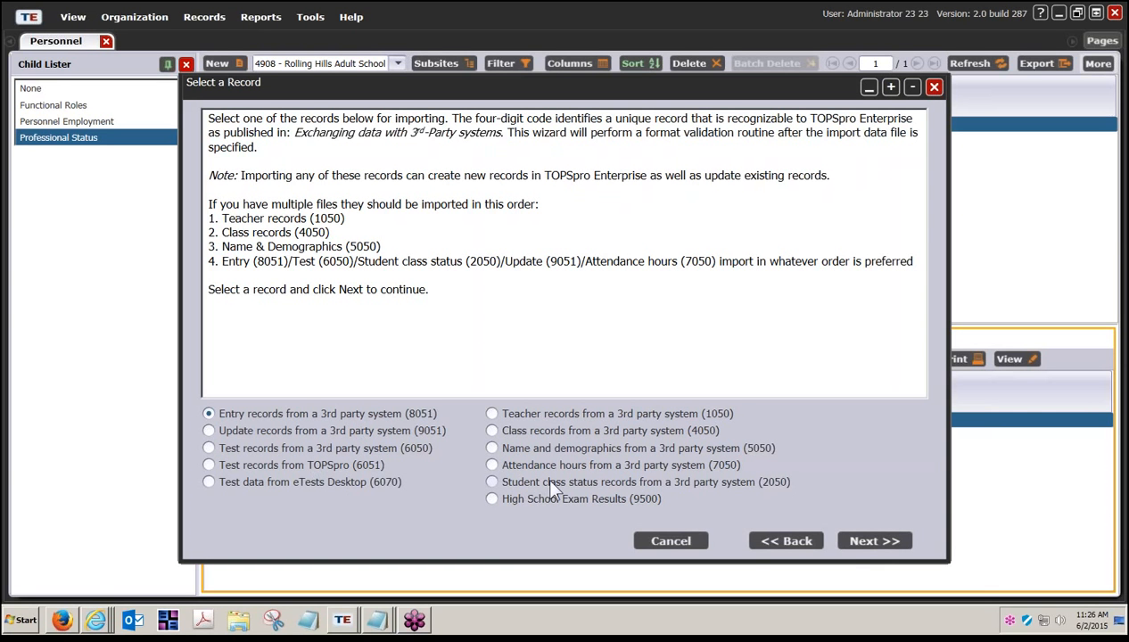
Step: Choose Teacher records (1050) and set 'Teacher records (1050) Import.csv' as the import file
left_click(492, 414)
left_click(858, 546)
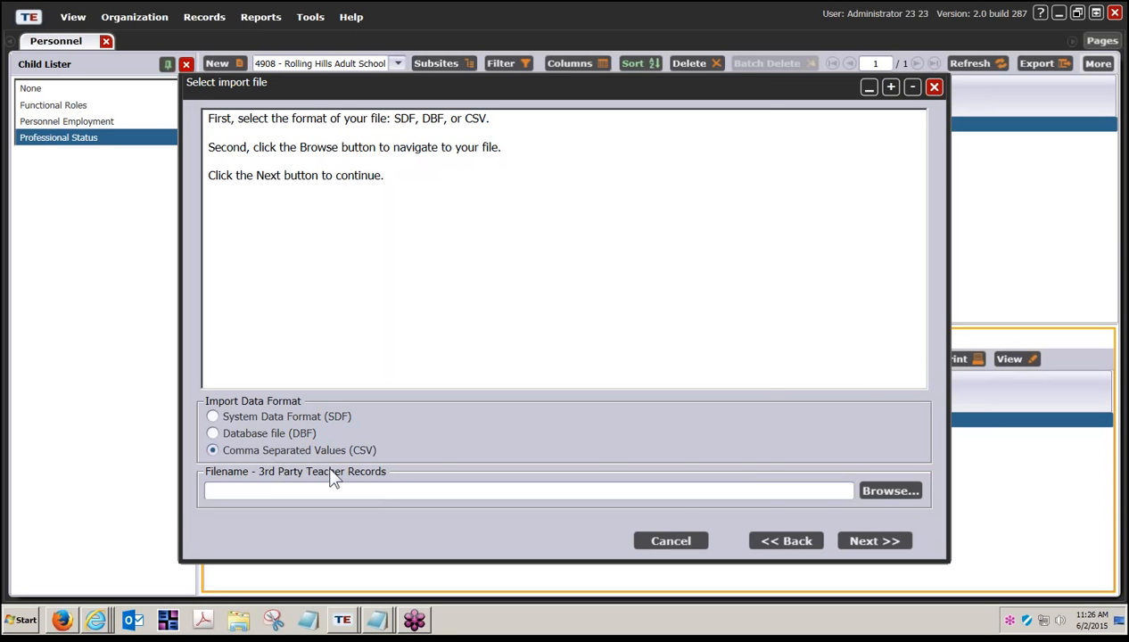
left_click(876, 498)
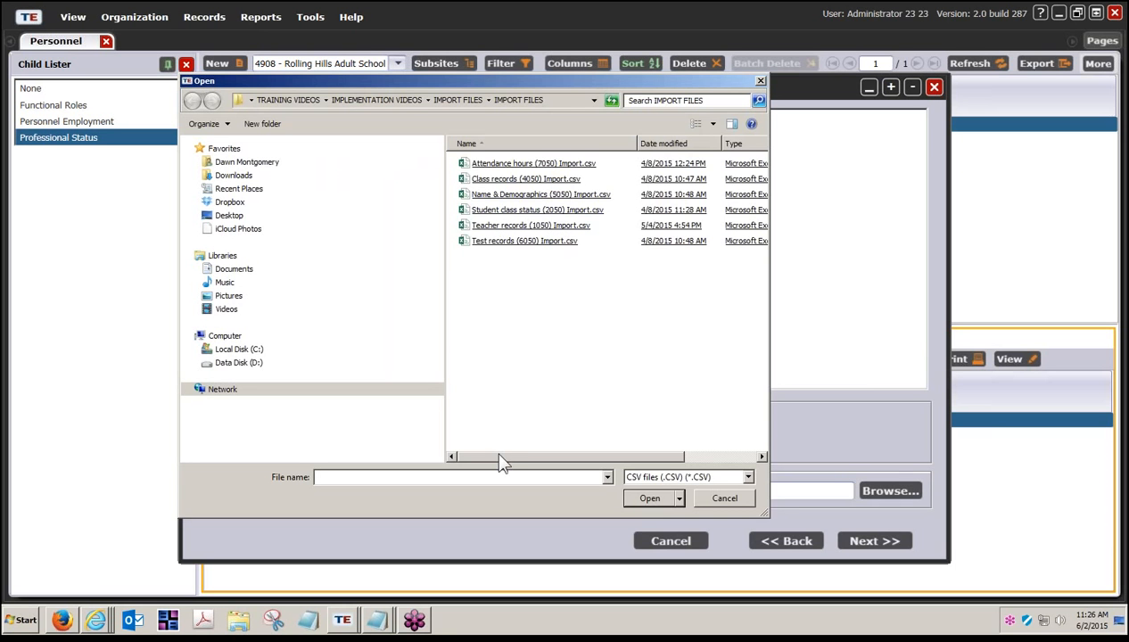
left_click_drag(499, 460, 509, 464)
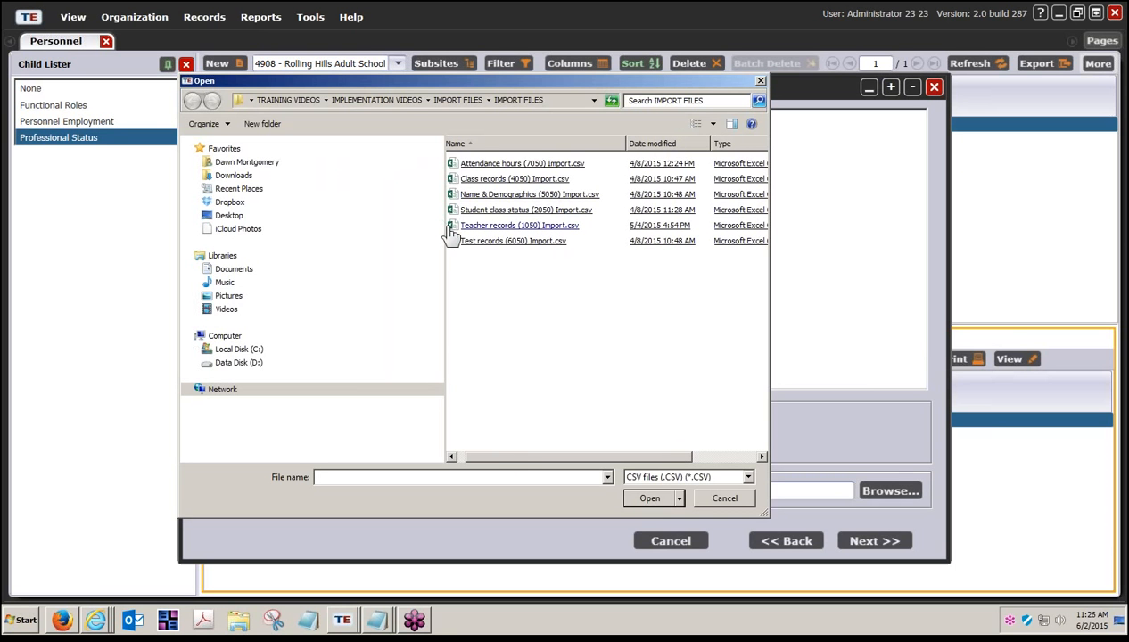
left_click_drag(445, 232, 298, 236)
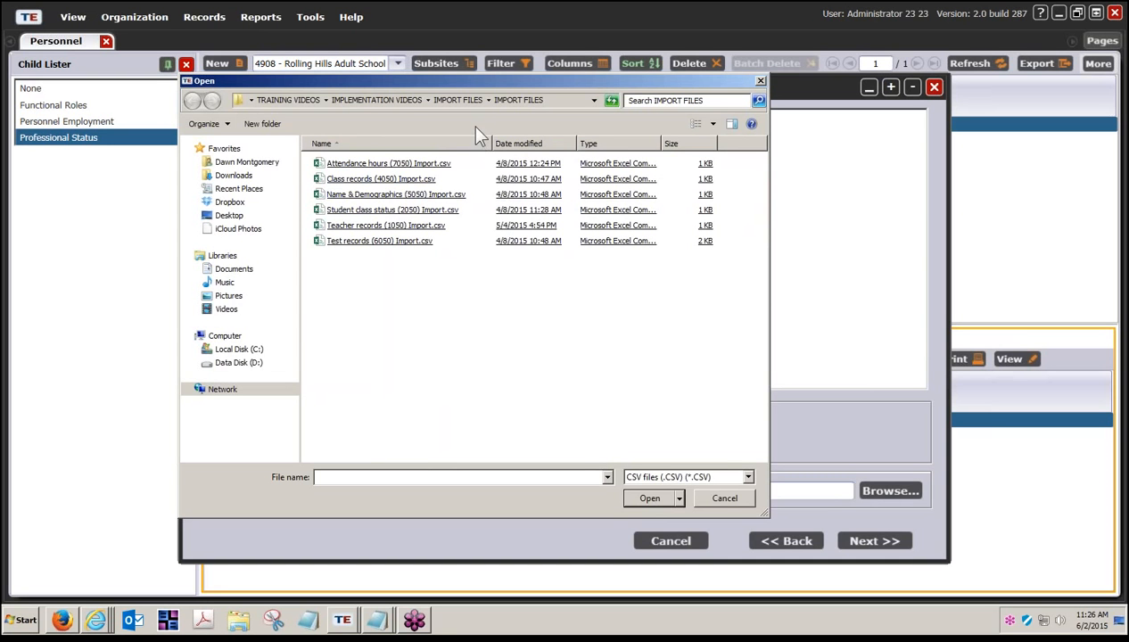
left_click(415, 228)
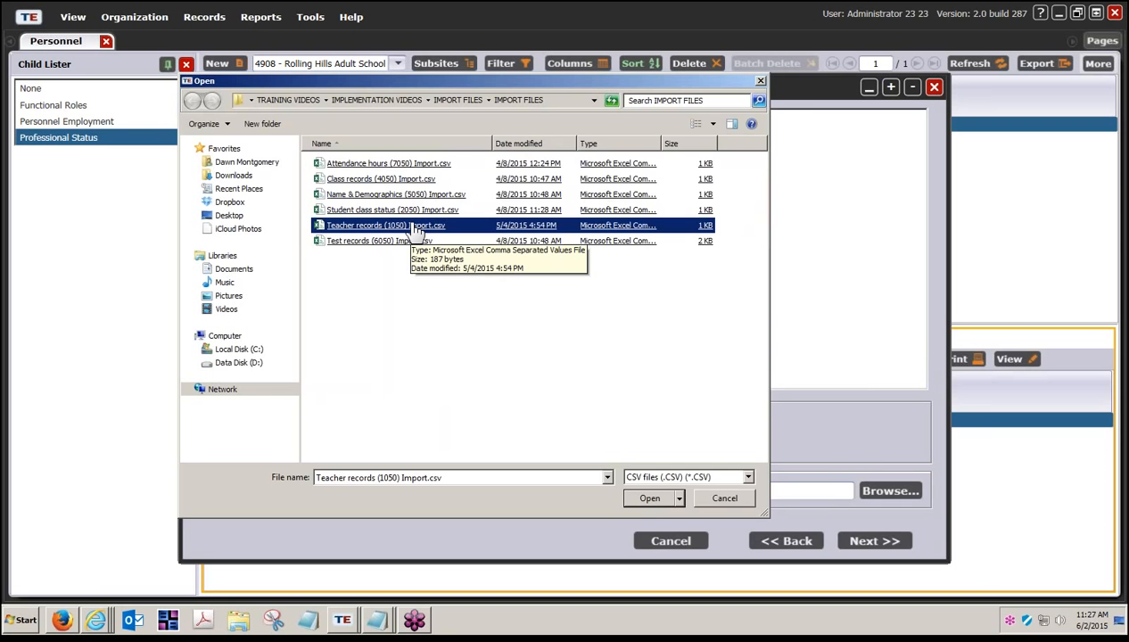
double_click(416, 228)
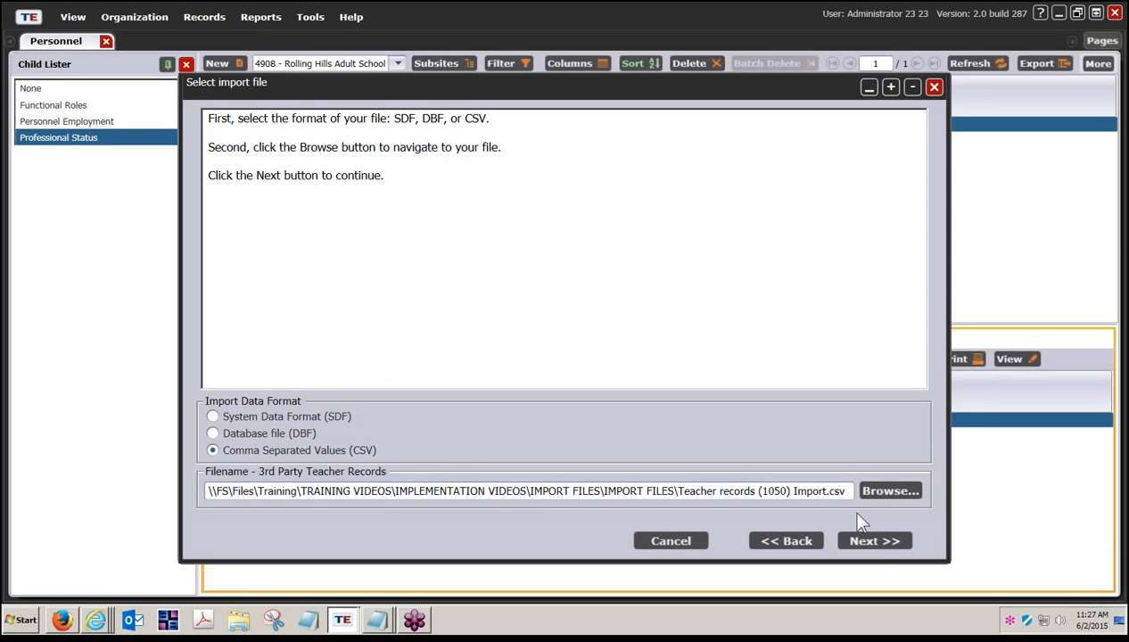
Step: Load the CSV past the file and options pages, showing 2 teacher records flagged invalid
left_click(886, 545)
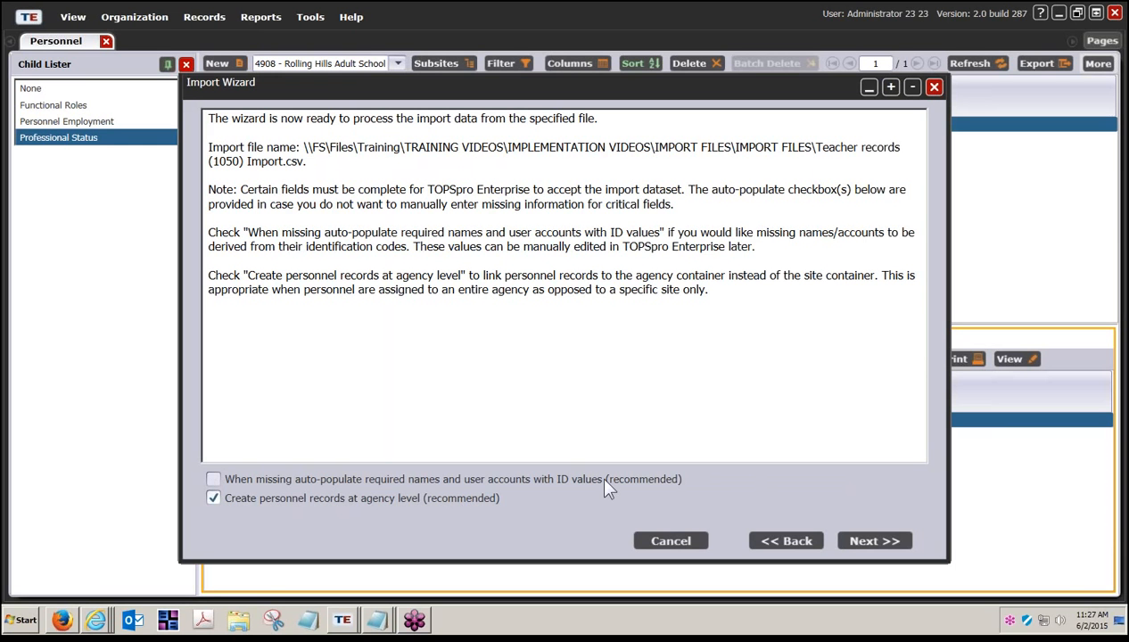
left_click(852, 544)
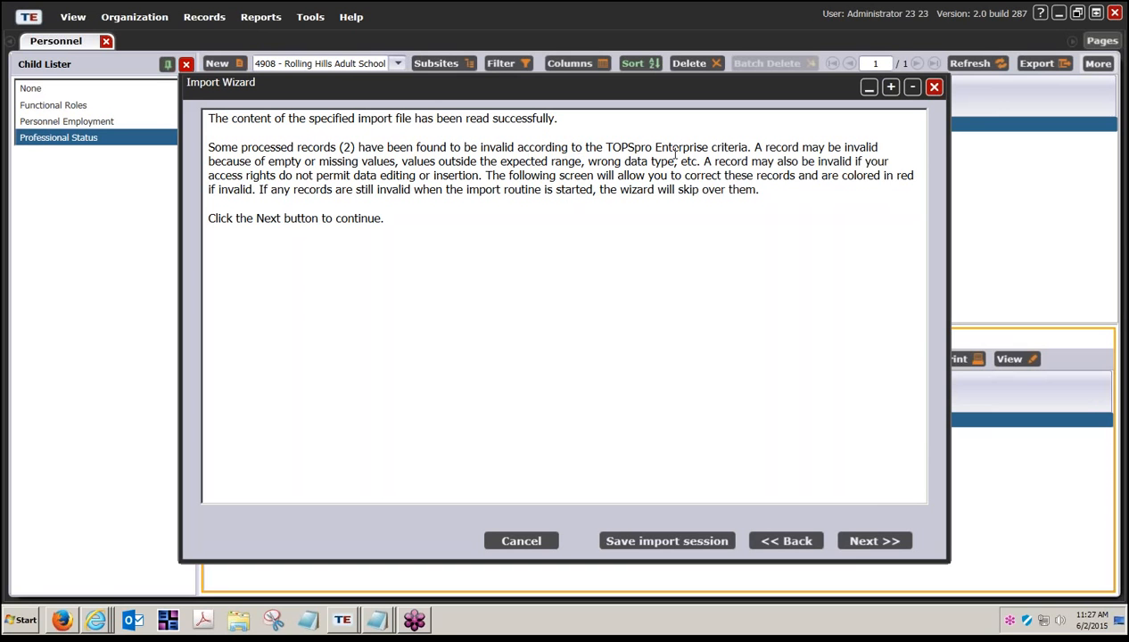
left_click(872, 546)
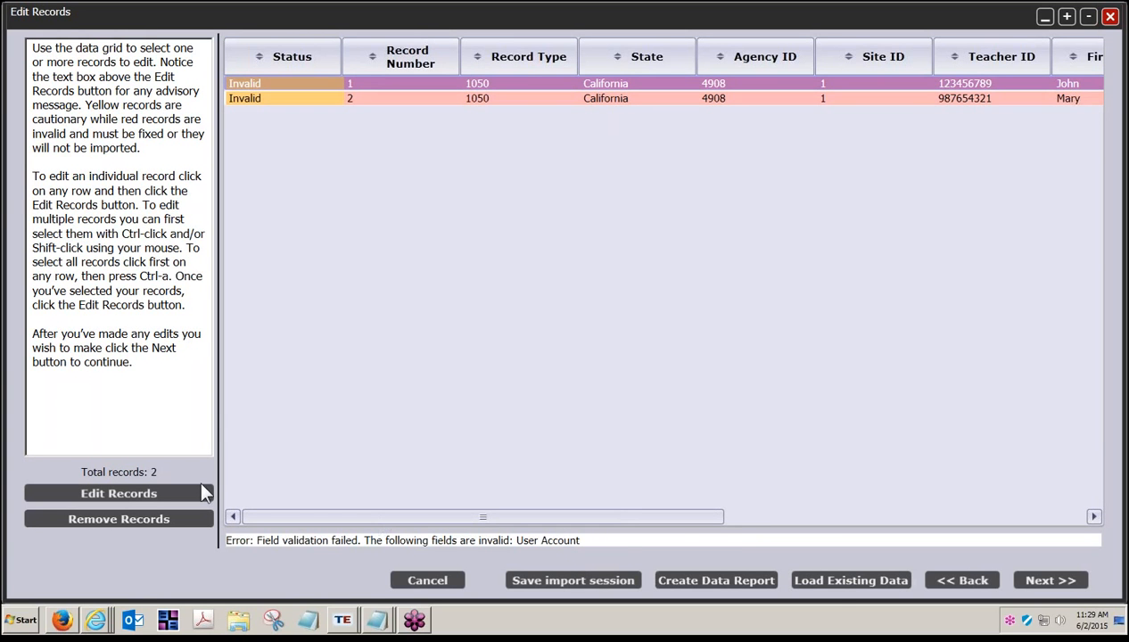
Step: Enter the teacher's user account e-mail on record 1 and save the correction
left_click(128, 489)
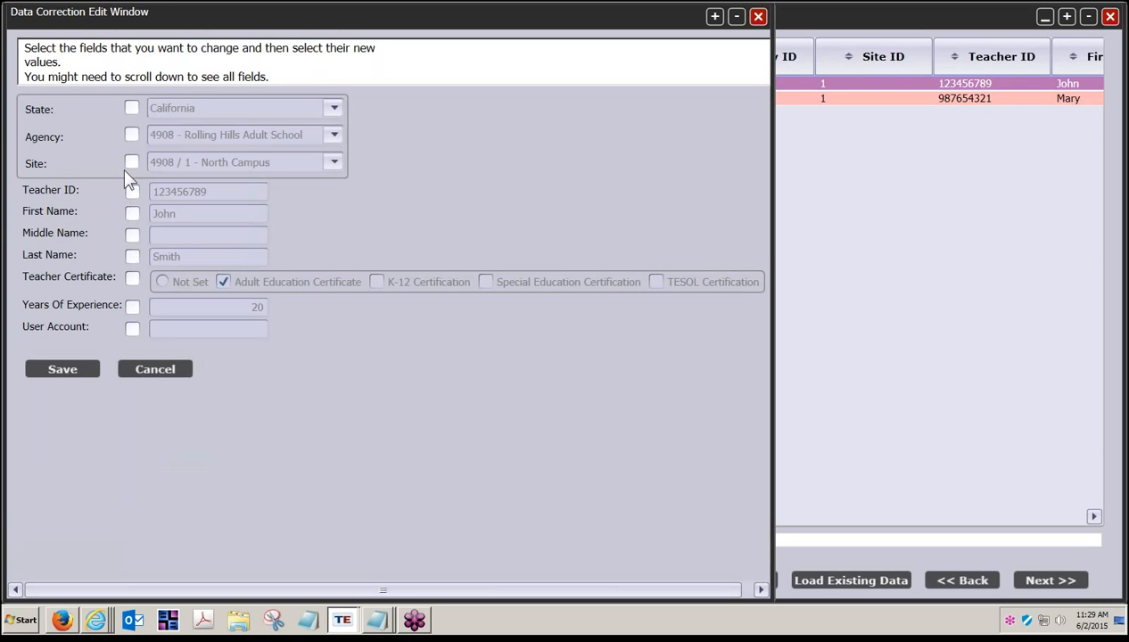
left_click(133, 328)
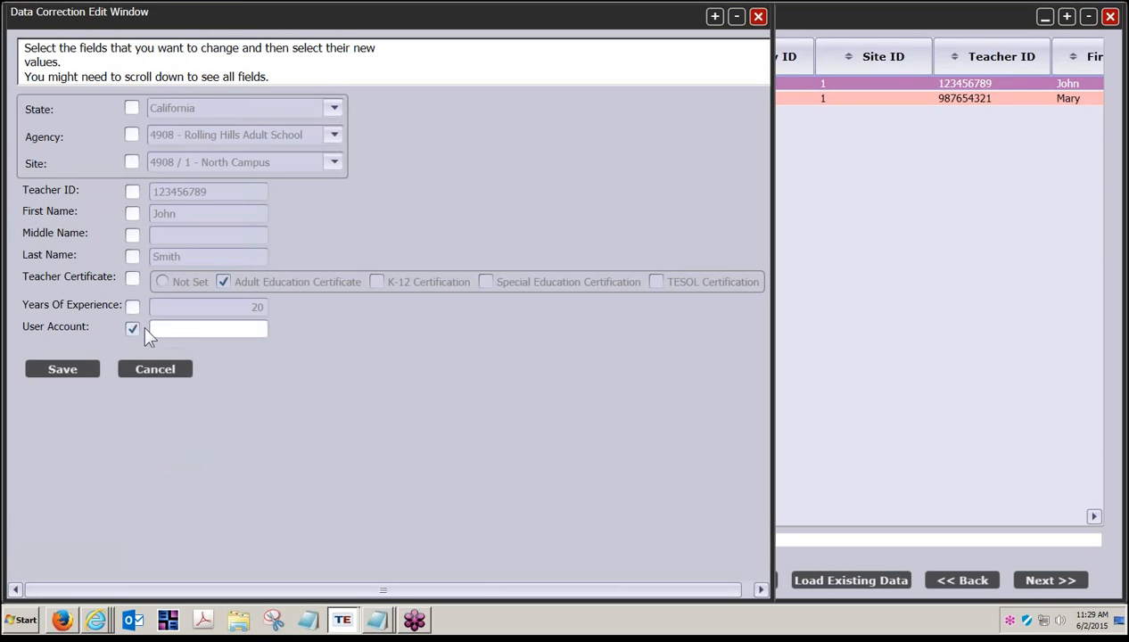
left_click(191, 329)
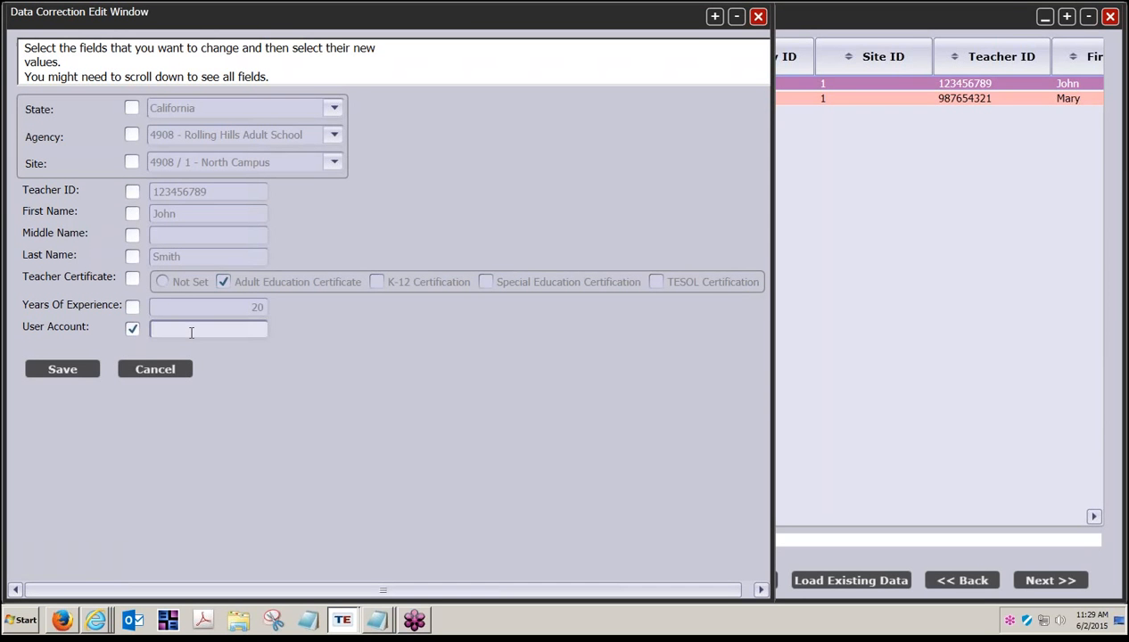
left_click(68, 365)
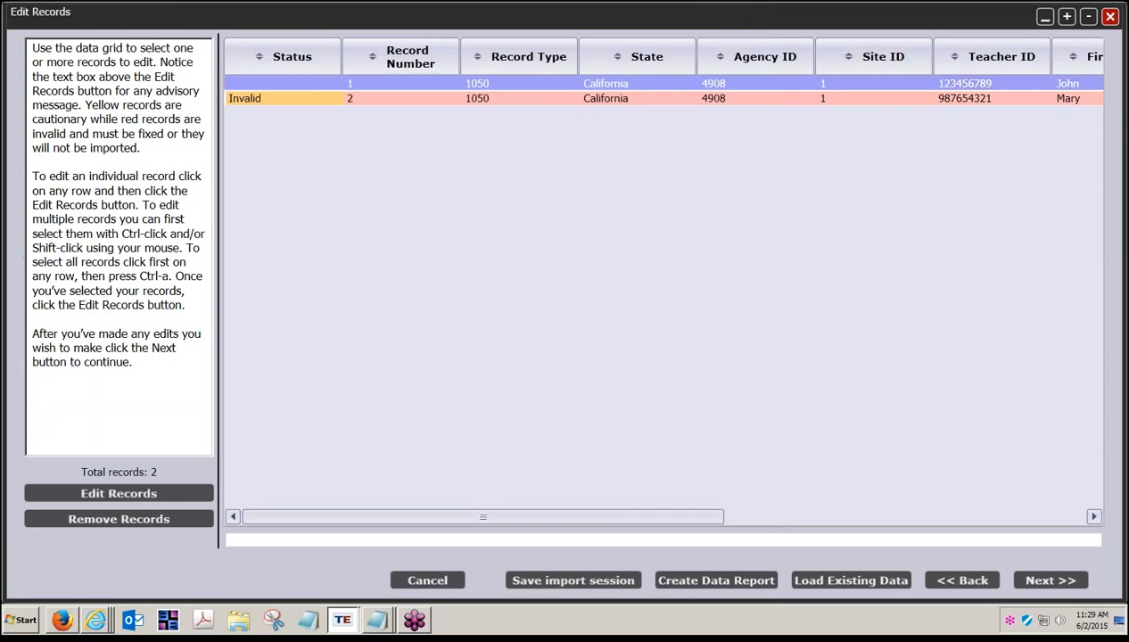
Step: Give record 2 its user account e-mail, remove the extra letter in the domain, and save
left_click(534, 96)
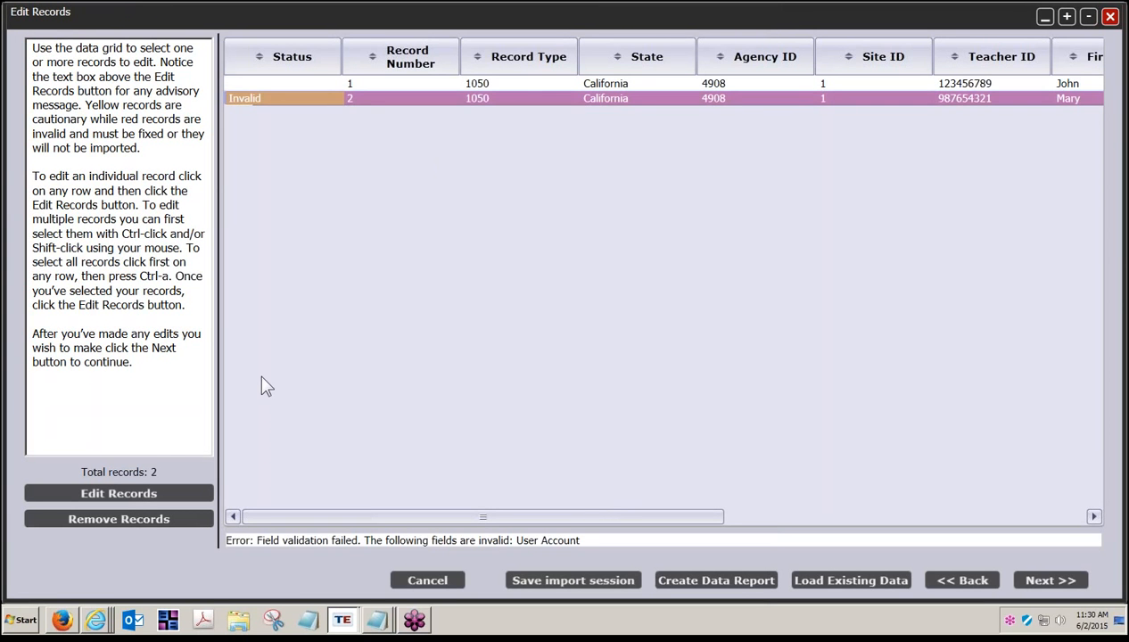
left_click(102, 496)
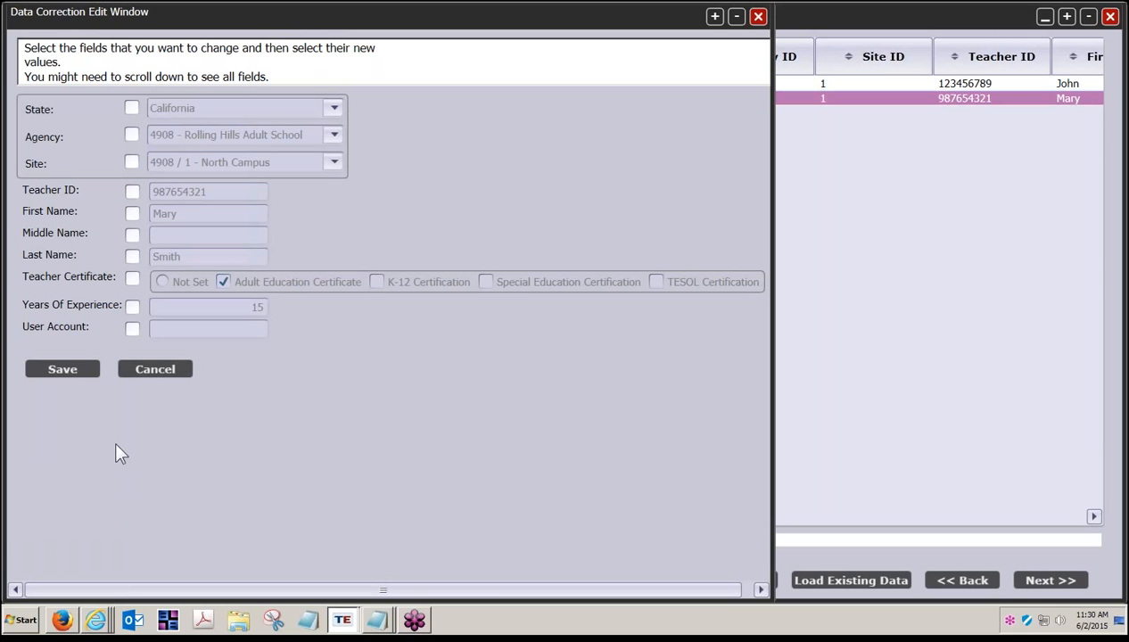
left_click(131, 327)
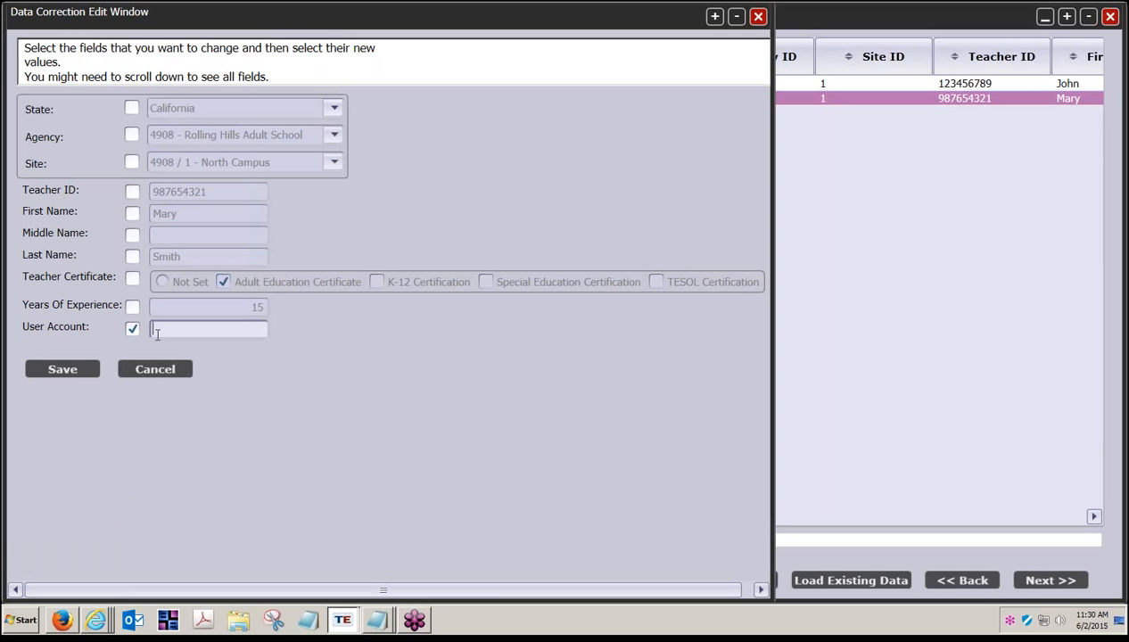
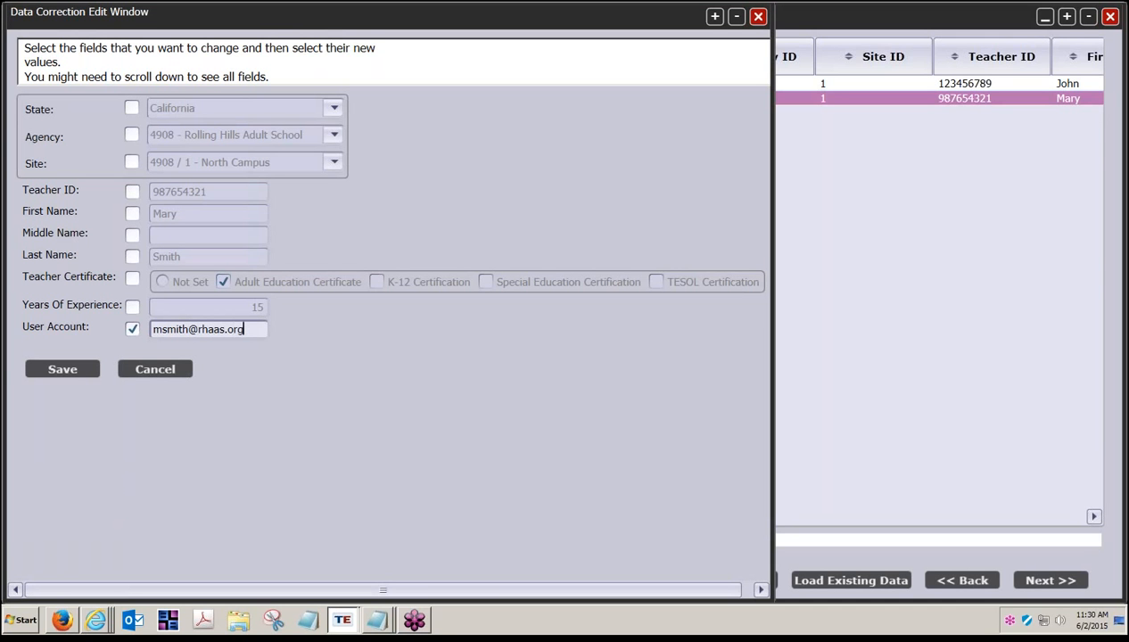
left_click(218, 334)
key("BackSpace")
left_click(96, 369)
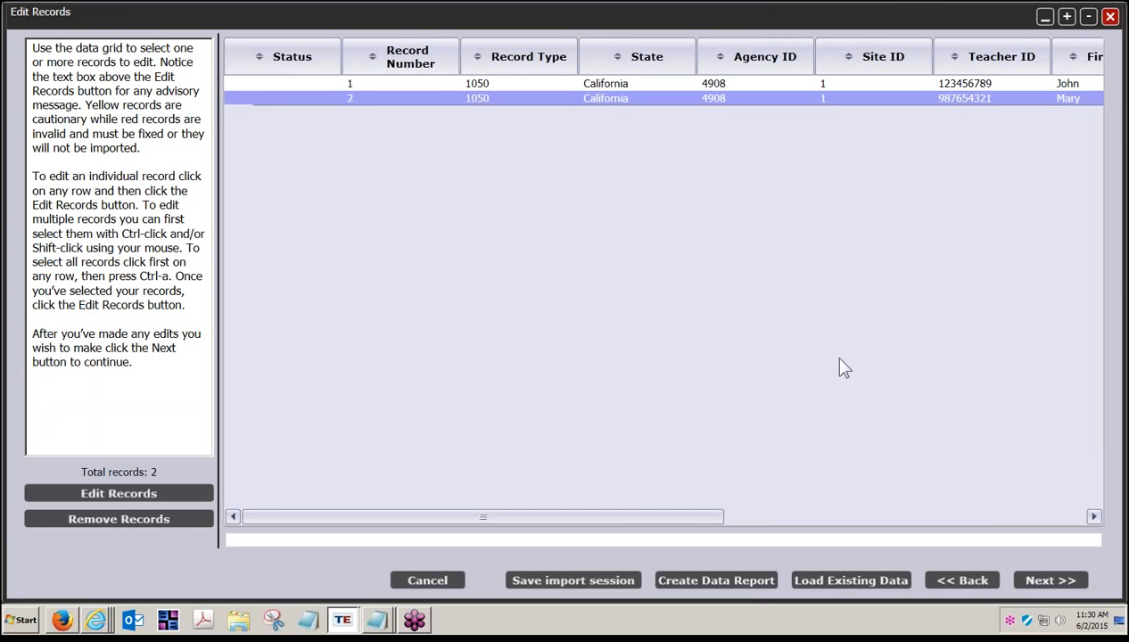
Step: Move through Ready to Import, import both valid teacher records, and finish the wizard
left_click(1062, 585)
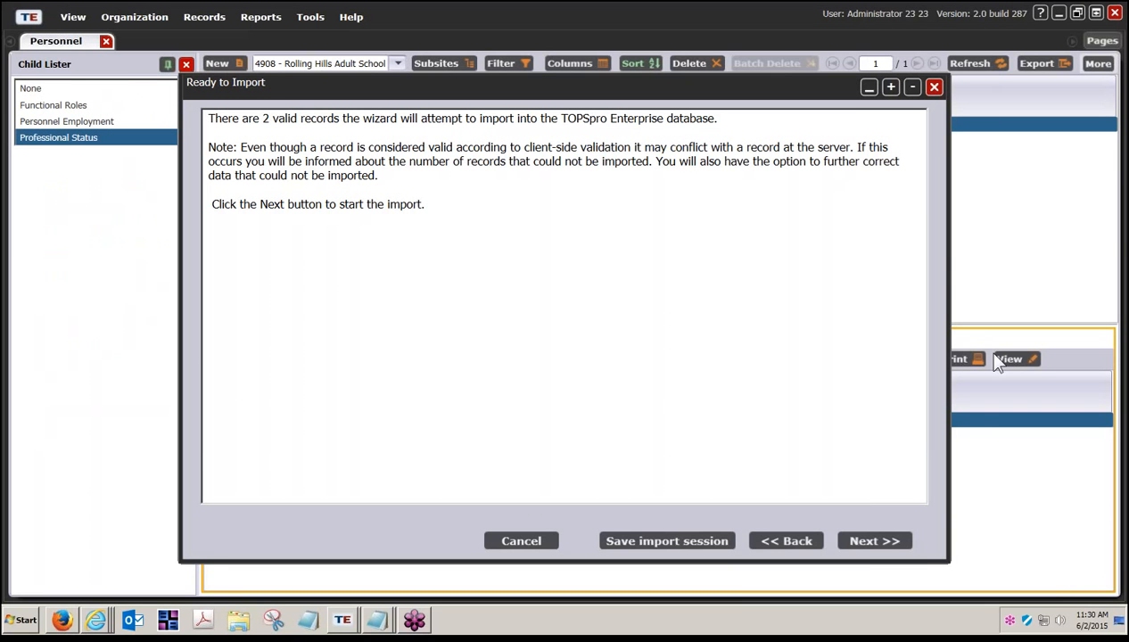
left_click(875, 543)
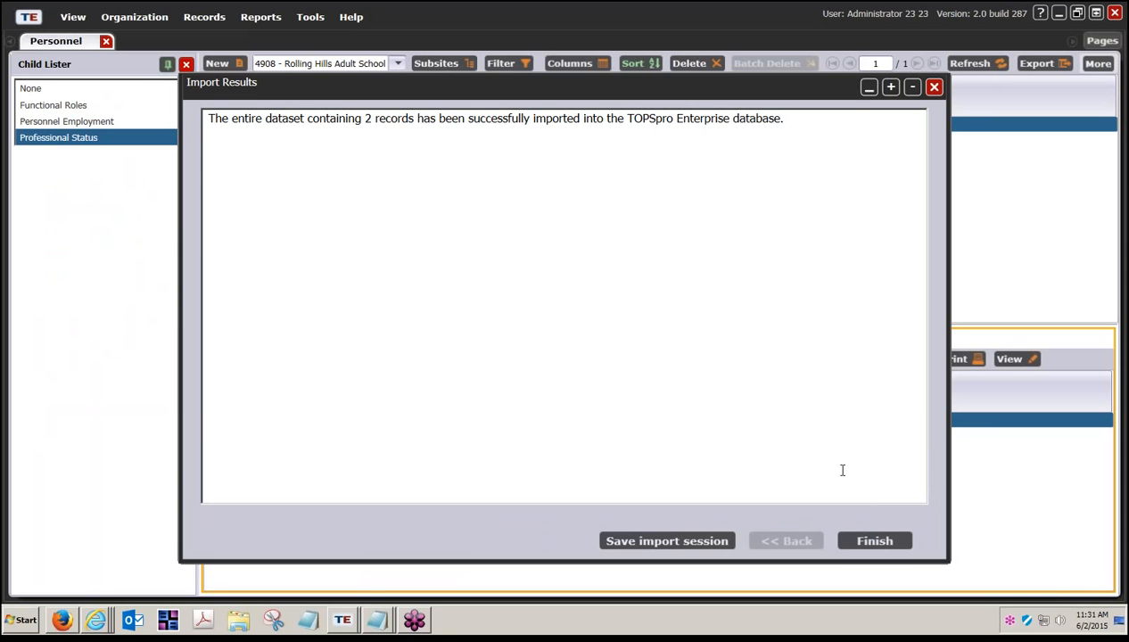
left_click(874, 539)
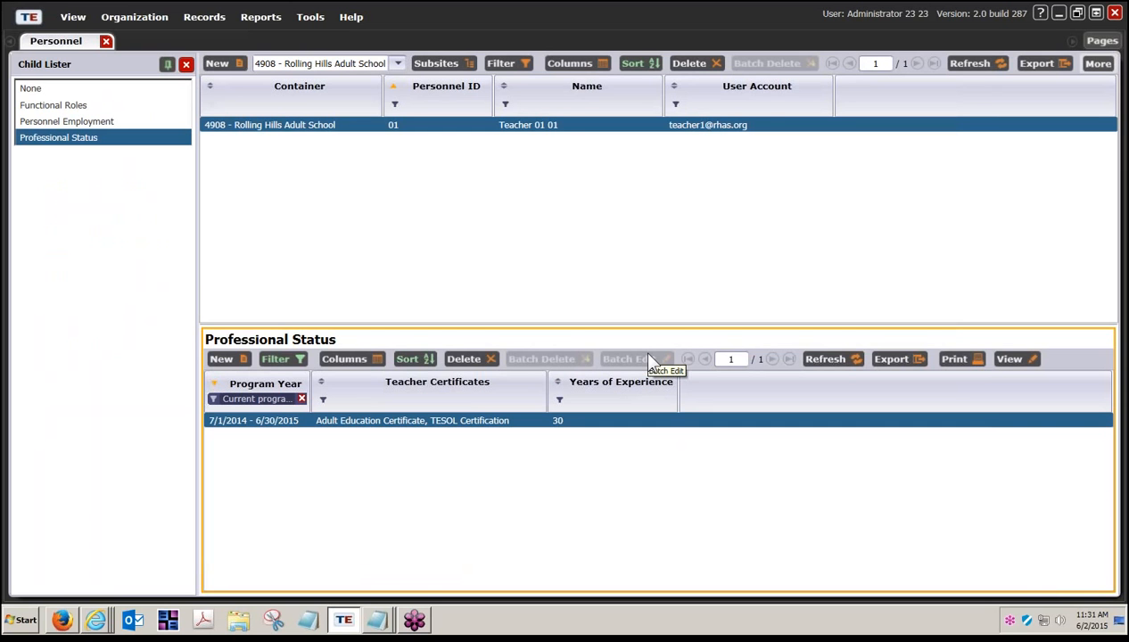
Step: Refresh Personnel and view each imported teacher's Professional Status, widening the Program Year column
left_click(1098, 65)
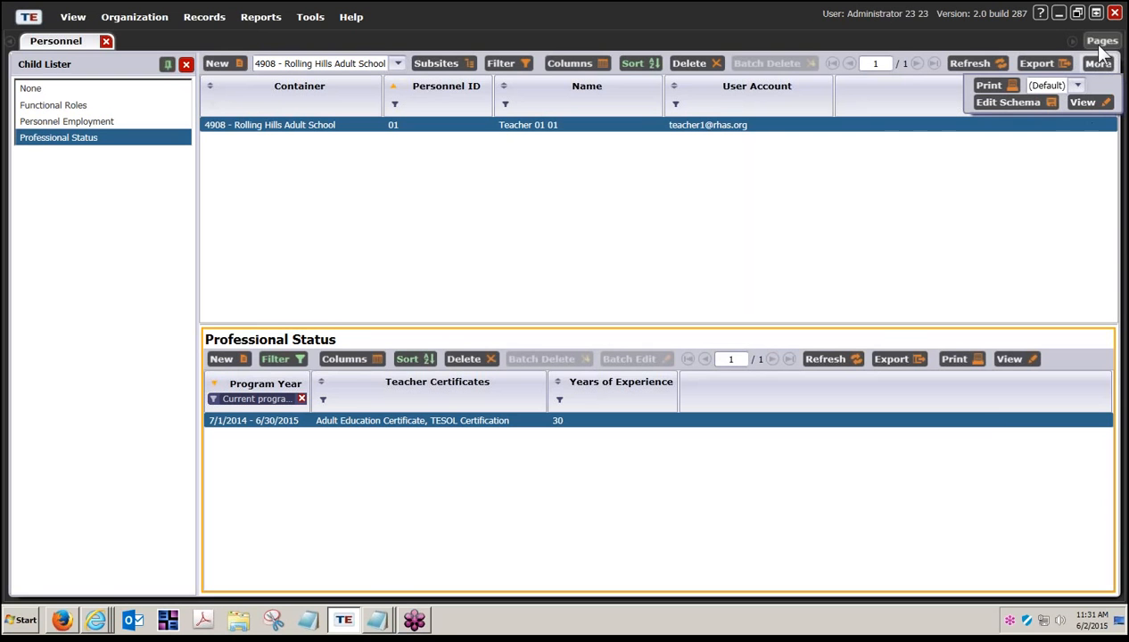
left_click(956, 123)
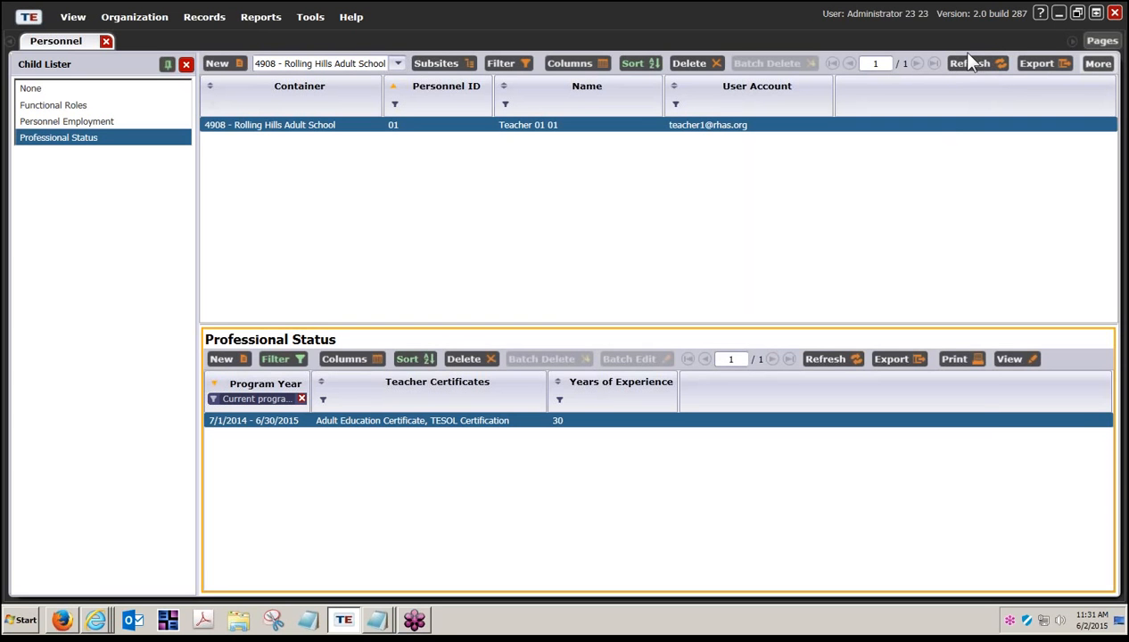
left_click(963, 59)
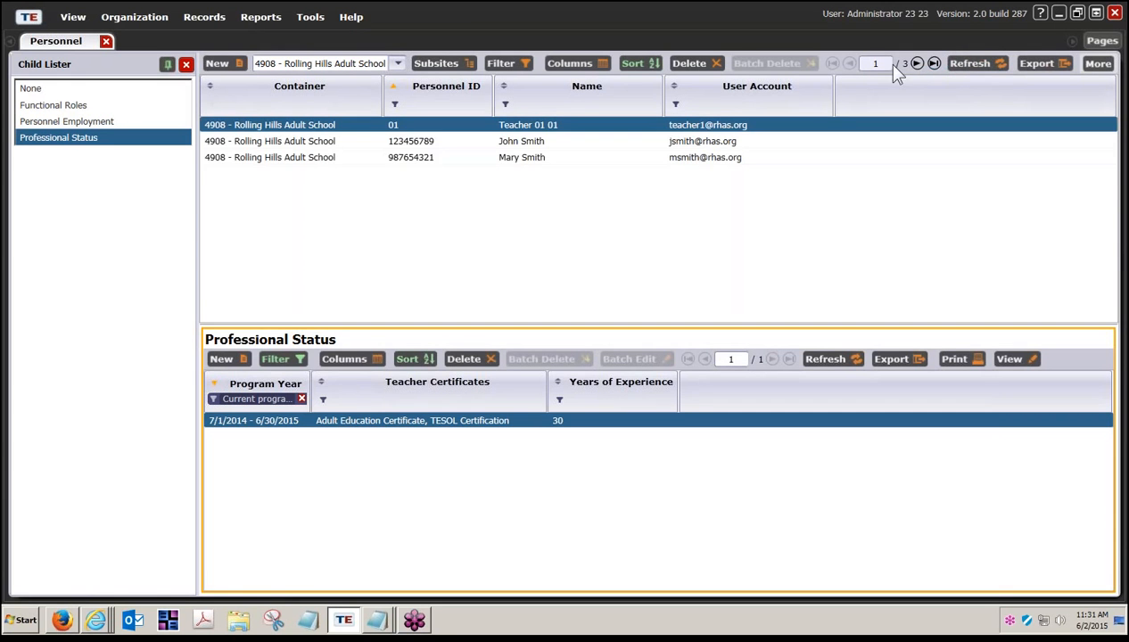
left_click(525, 145)
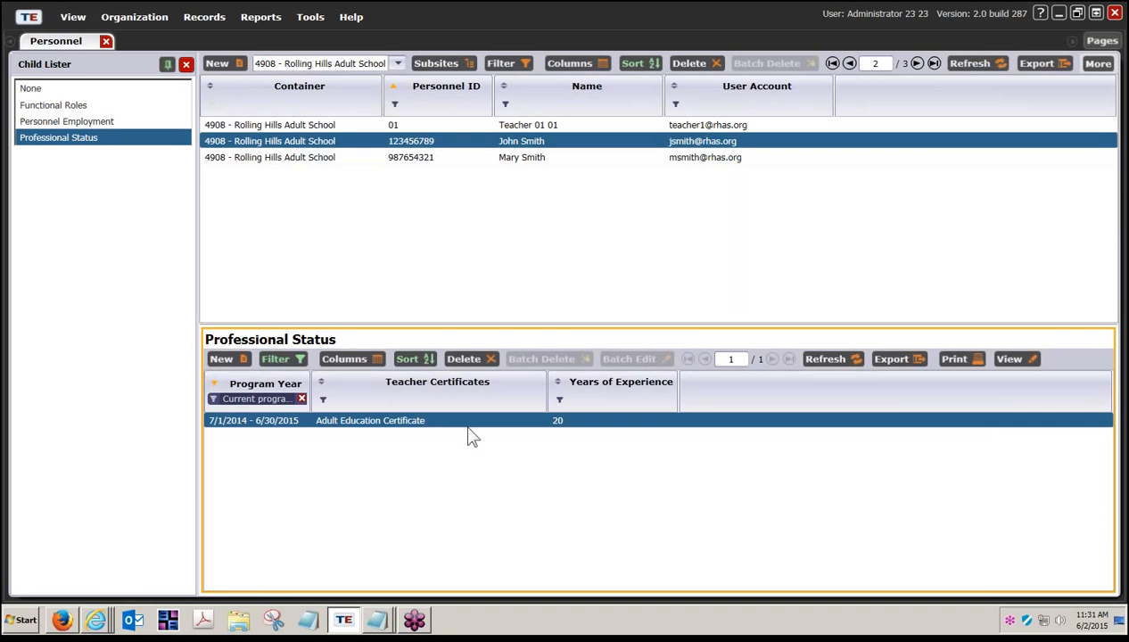
left_click_drag(309, 392, 329, 390)
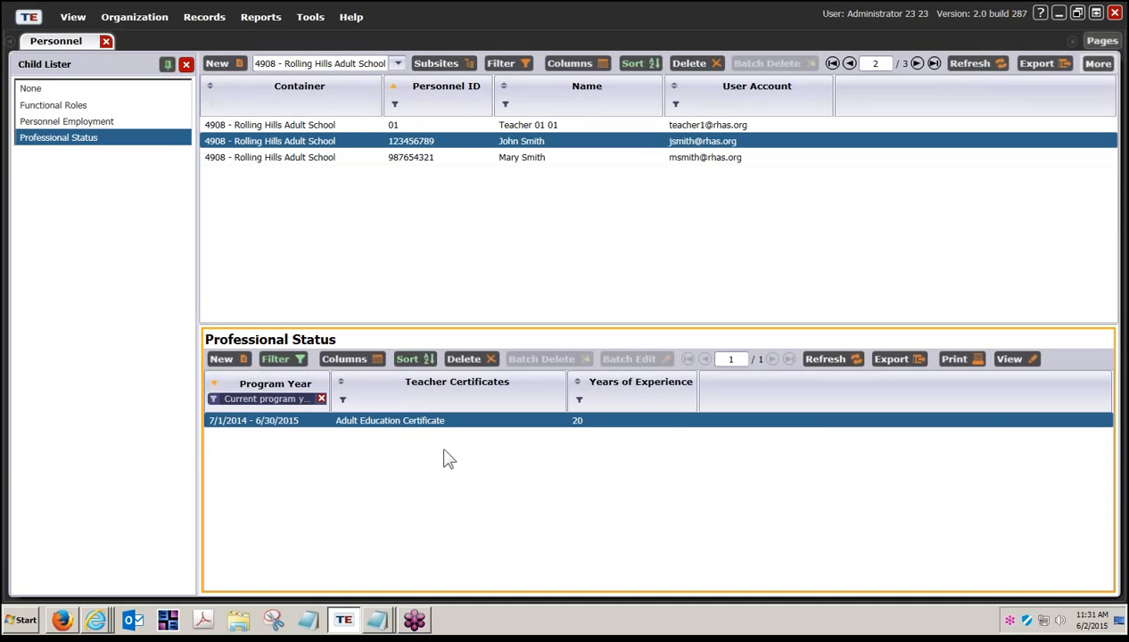
left_click(531, 157)
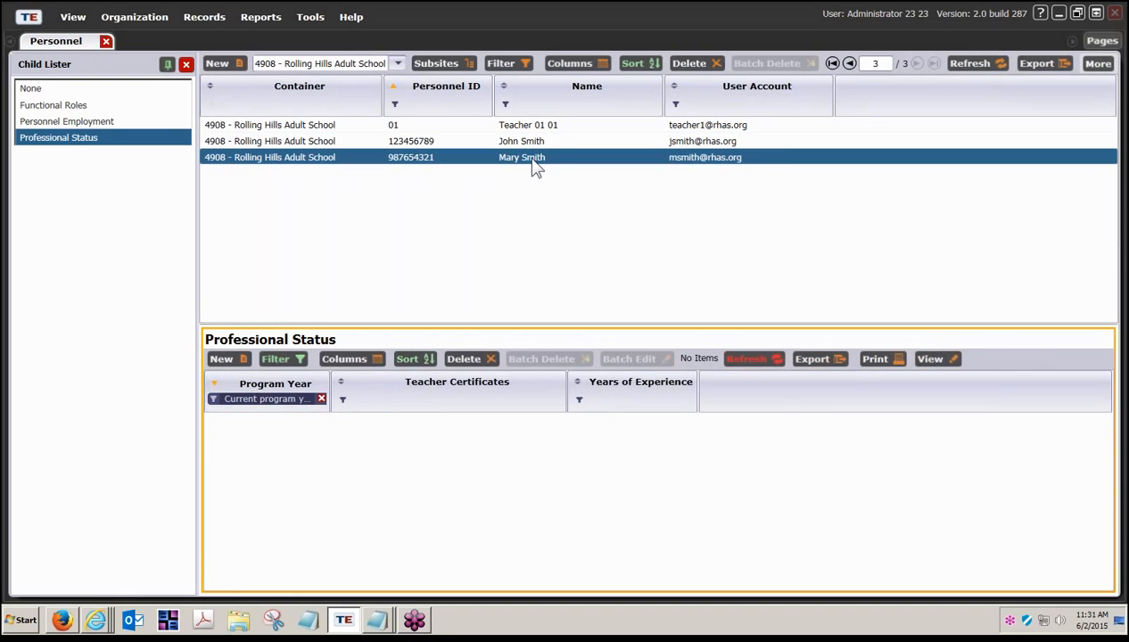
Step: Switch the Child Lister among Personnel Employment, Functional Roles and Professional Status for the teacher
left_click(73, 121)
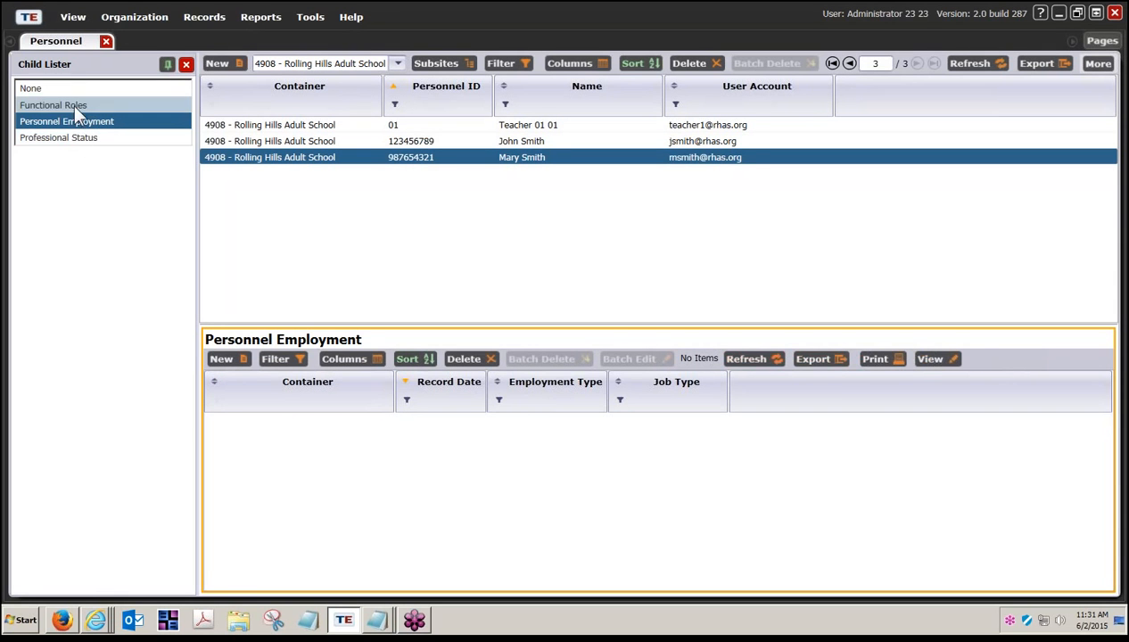
left_click(73, 105)
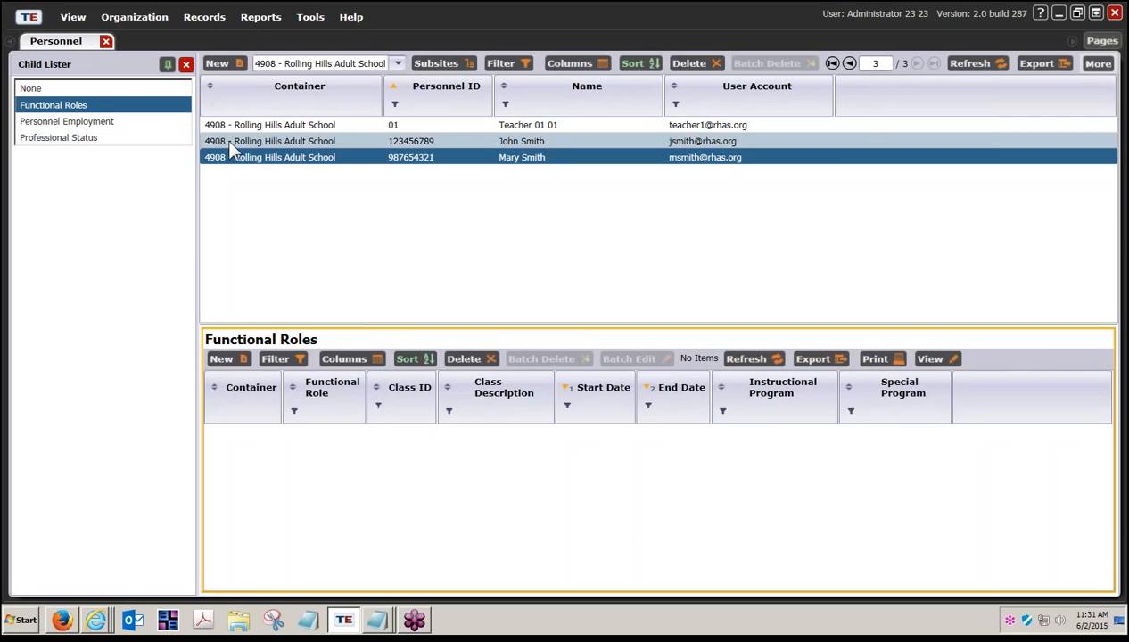
left_click(161, 139)
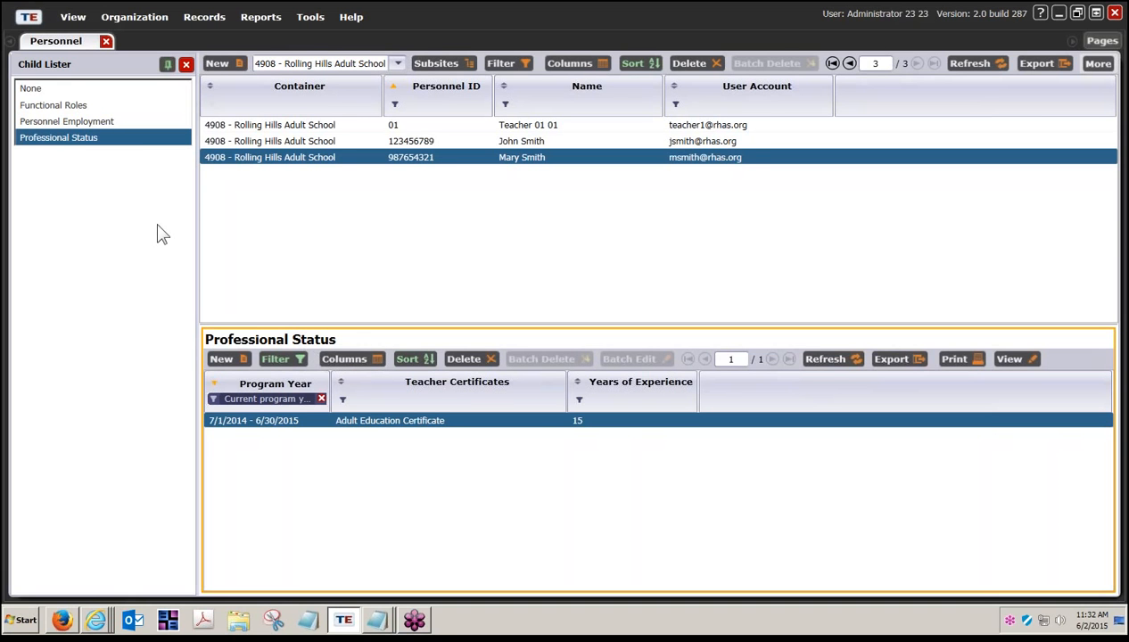
left_click(104, 122)
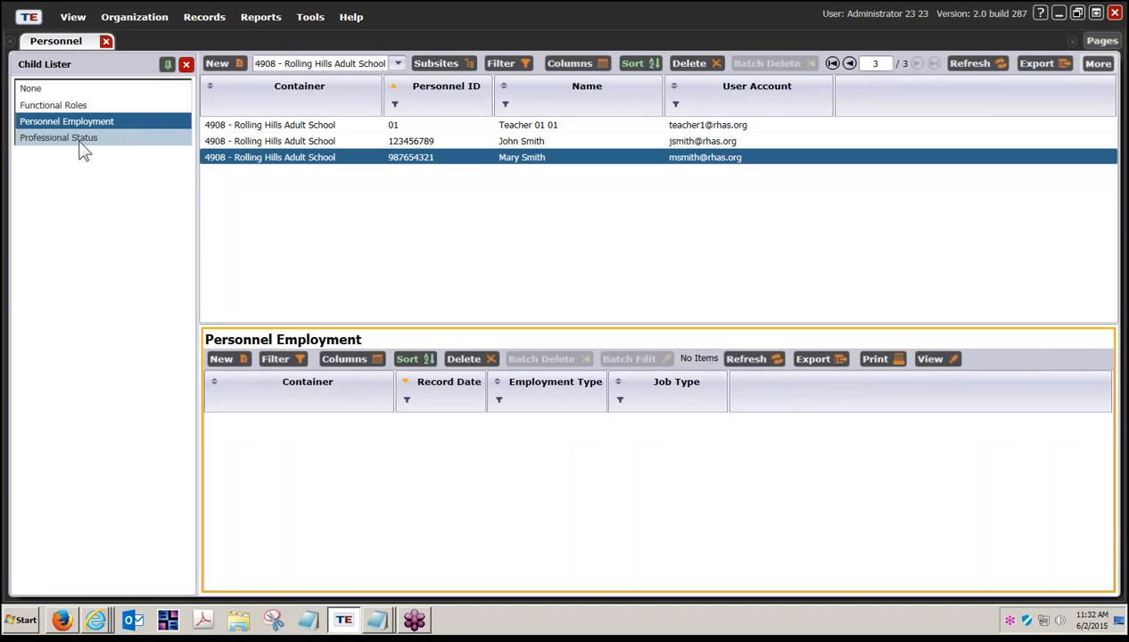
left_click(75, 106)
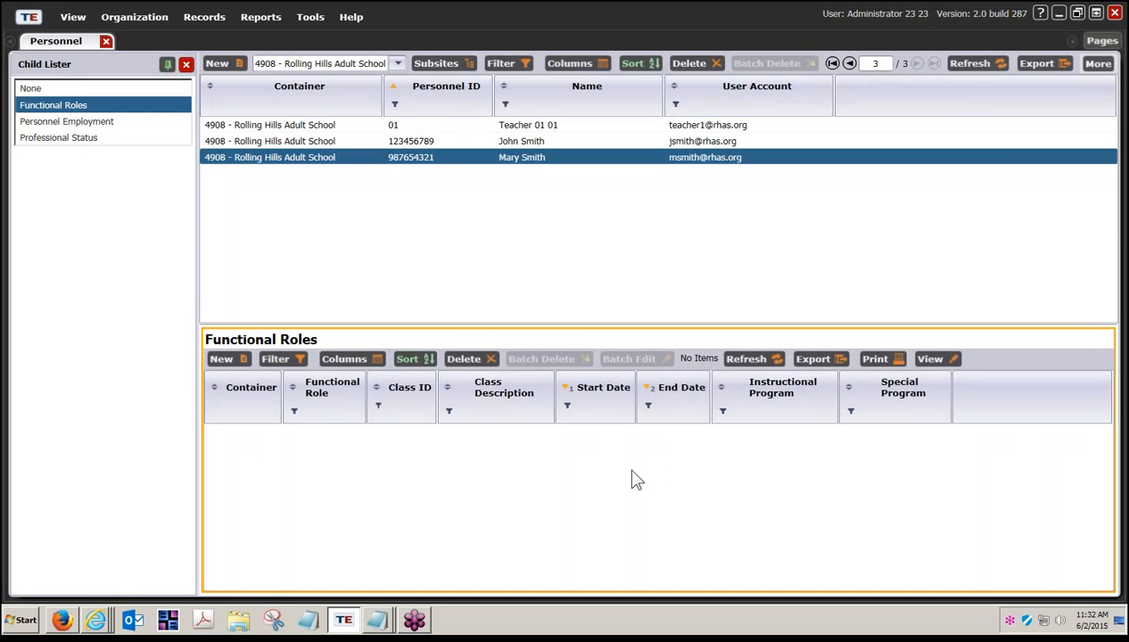
left_click(133, 18)
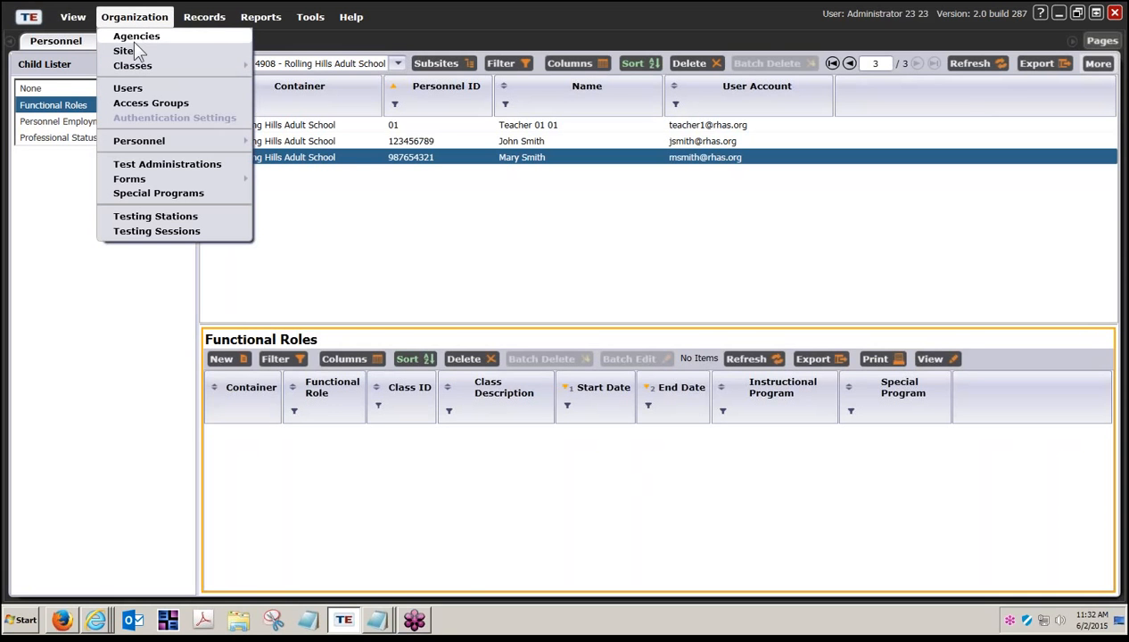
Step: Open Organization > Users and filter First & Last Name by the teachers' surname with 'starts with'
left_click(134, 87)
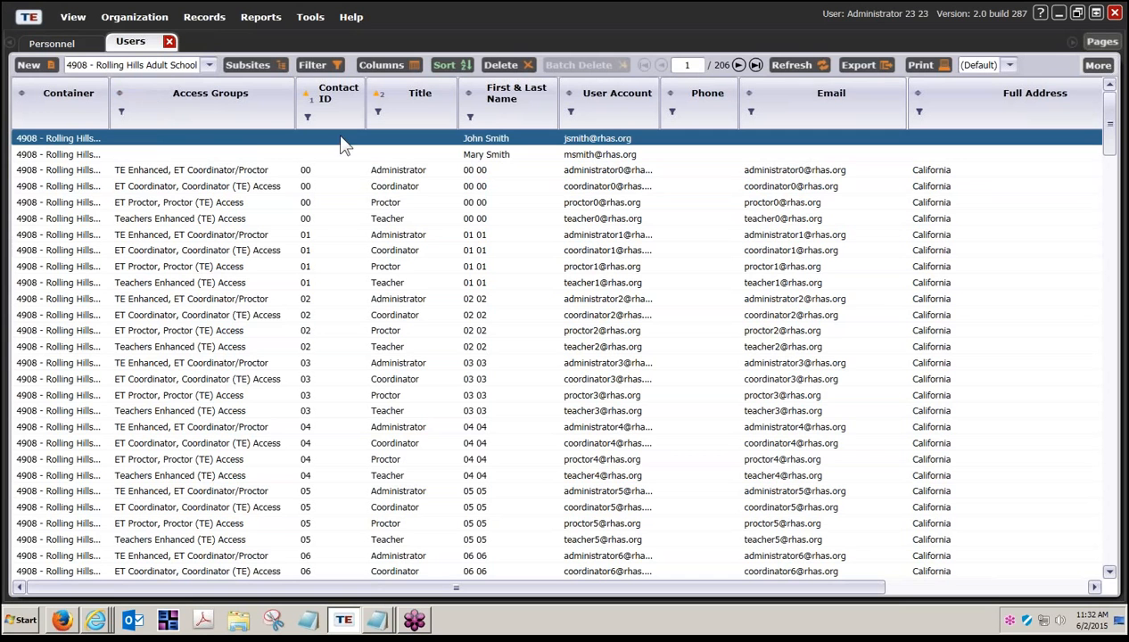
left_click(471, 117)
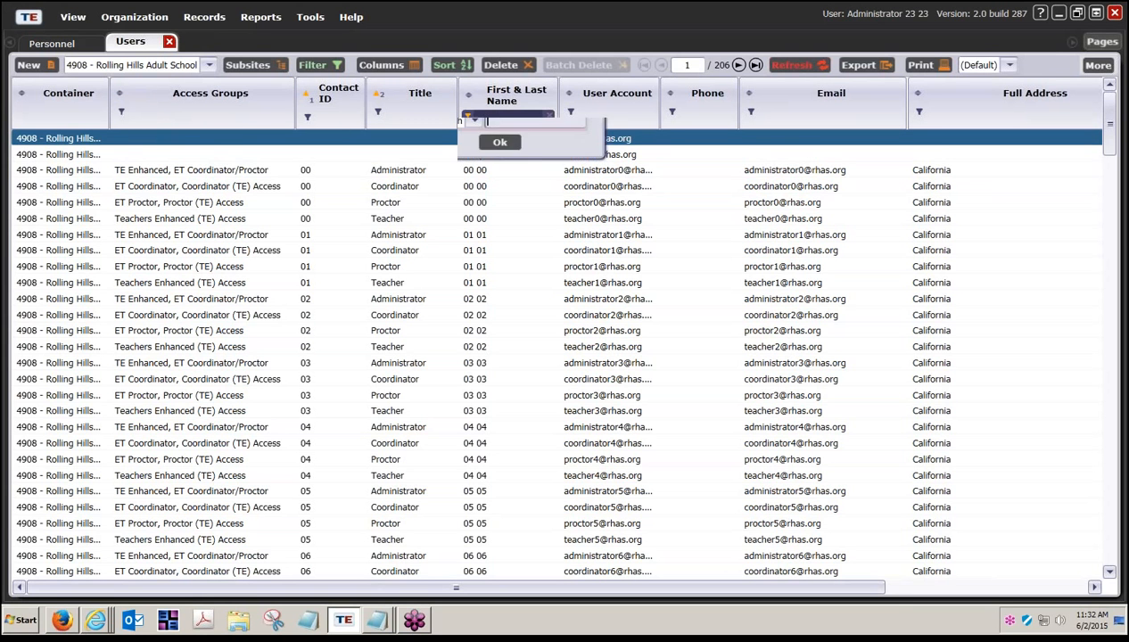
type("smith")
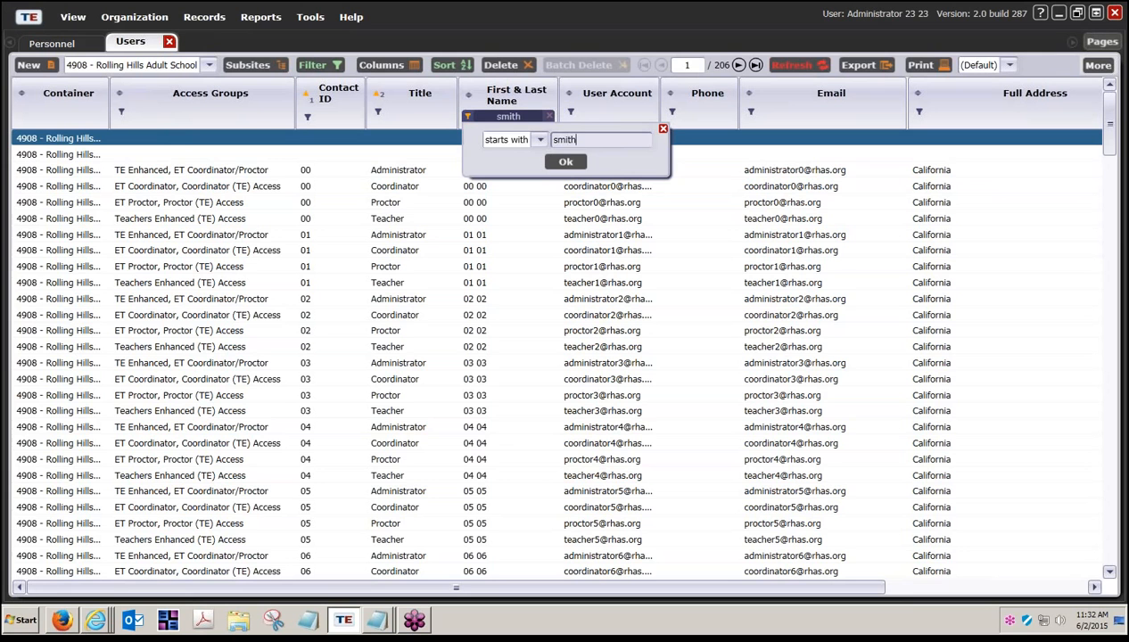
left_click(558, 163)
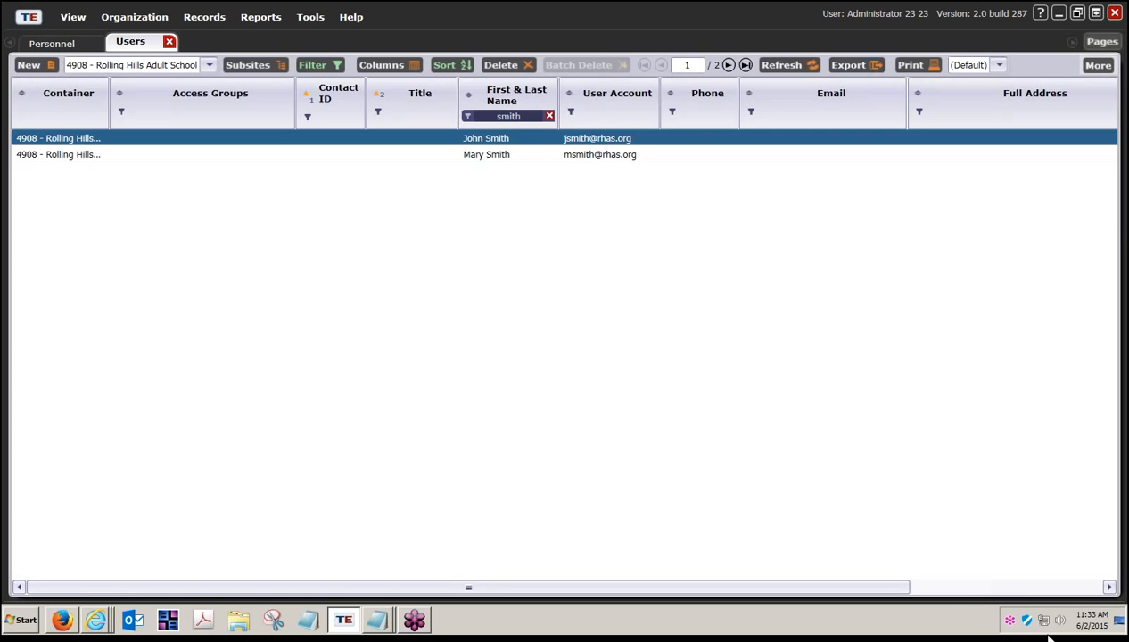
Step: Browse to the IMPORT FILES subfolder and open Teacher records (1050) Import.csv in Excel
left_click(1116, 619)
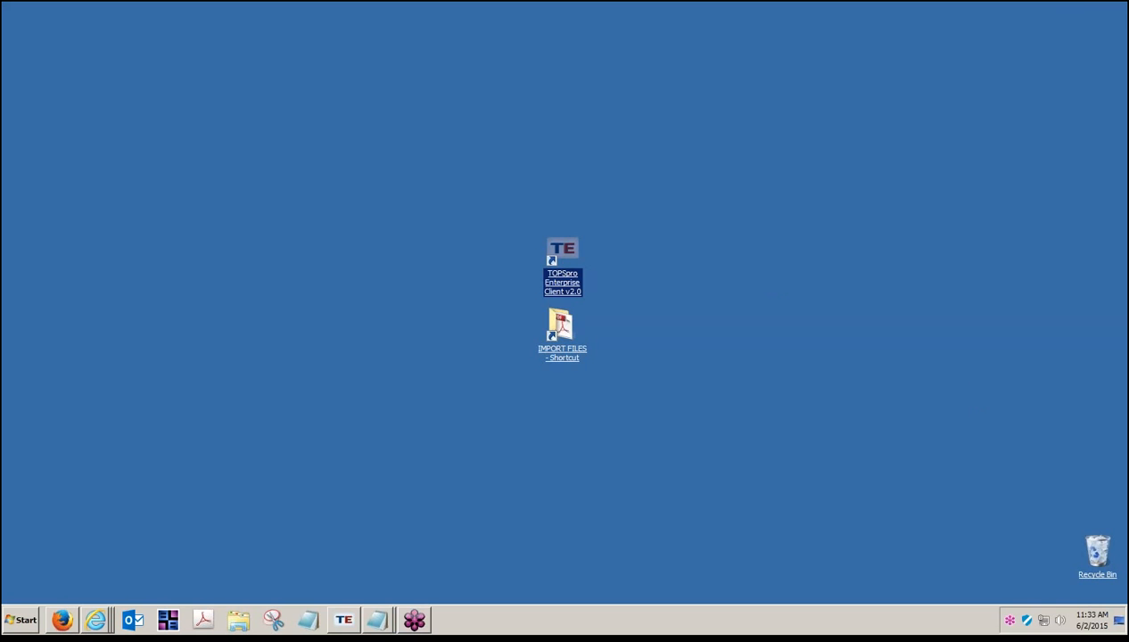
double_click(570, 353)
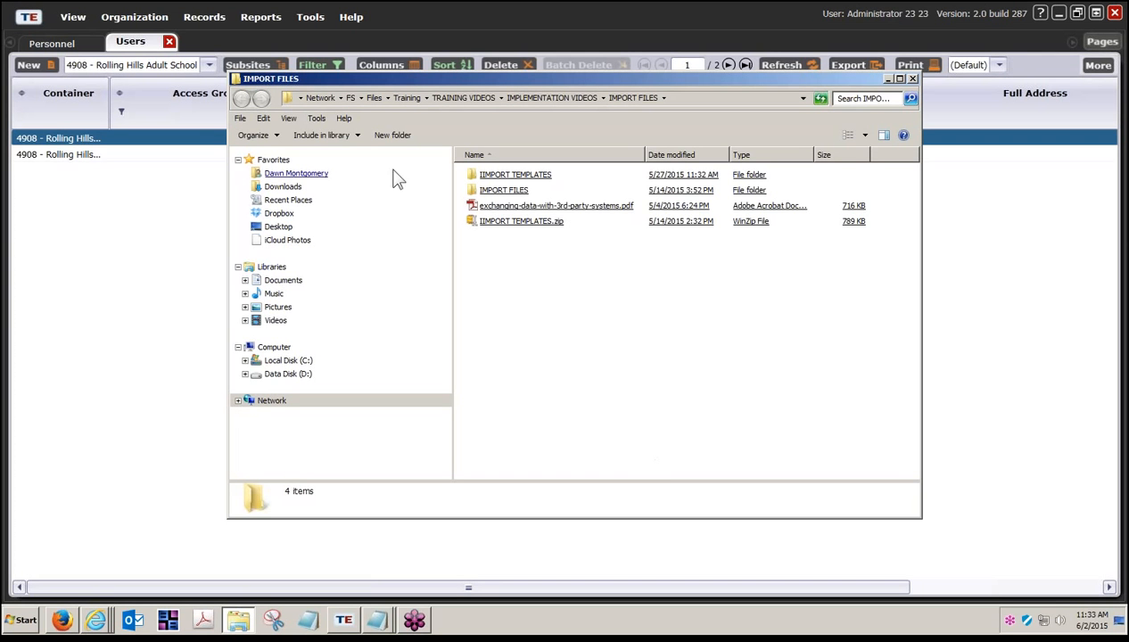
double_click(500, 177)
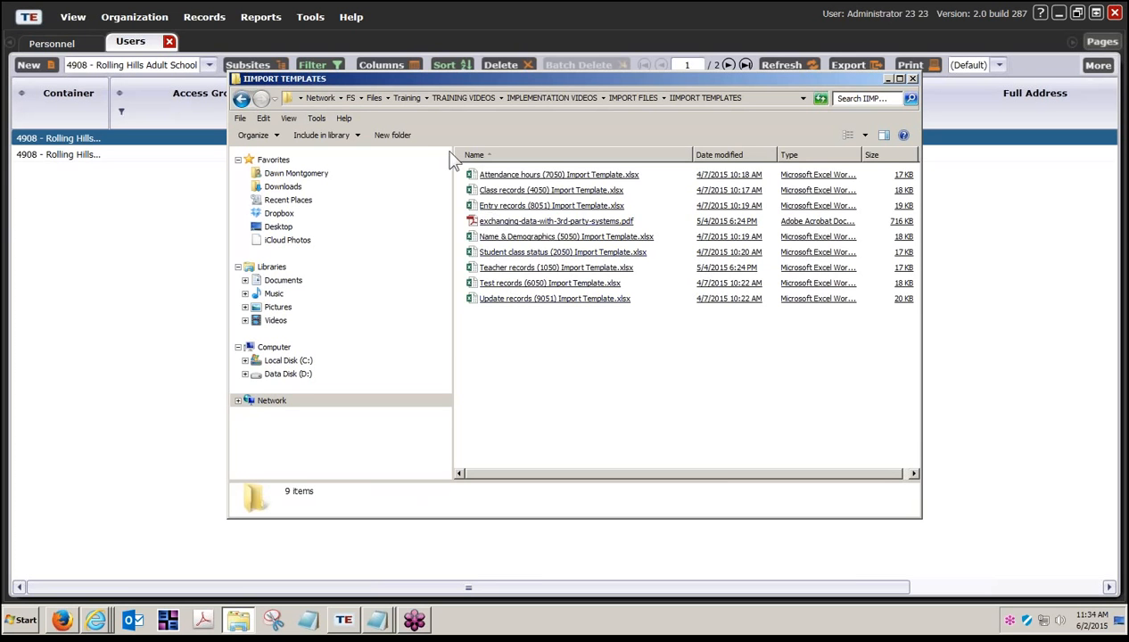
left_click(629, 98)
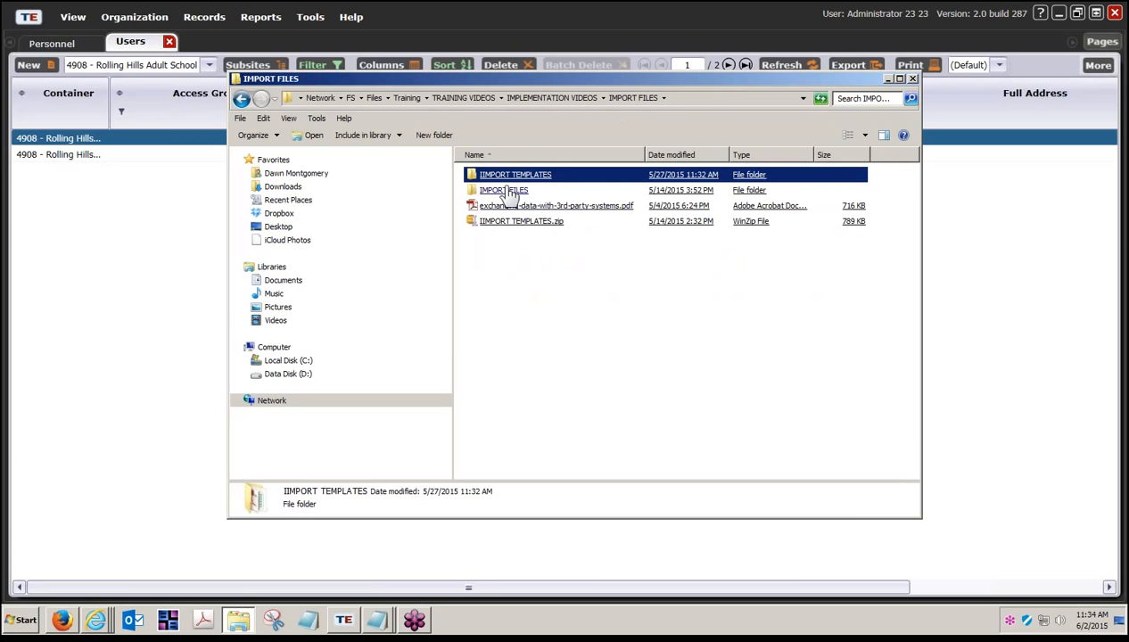
double_click(504, 190)
left_click(522, 257)
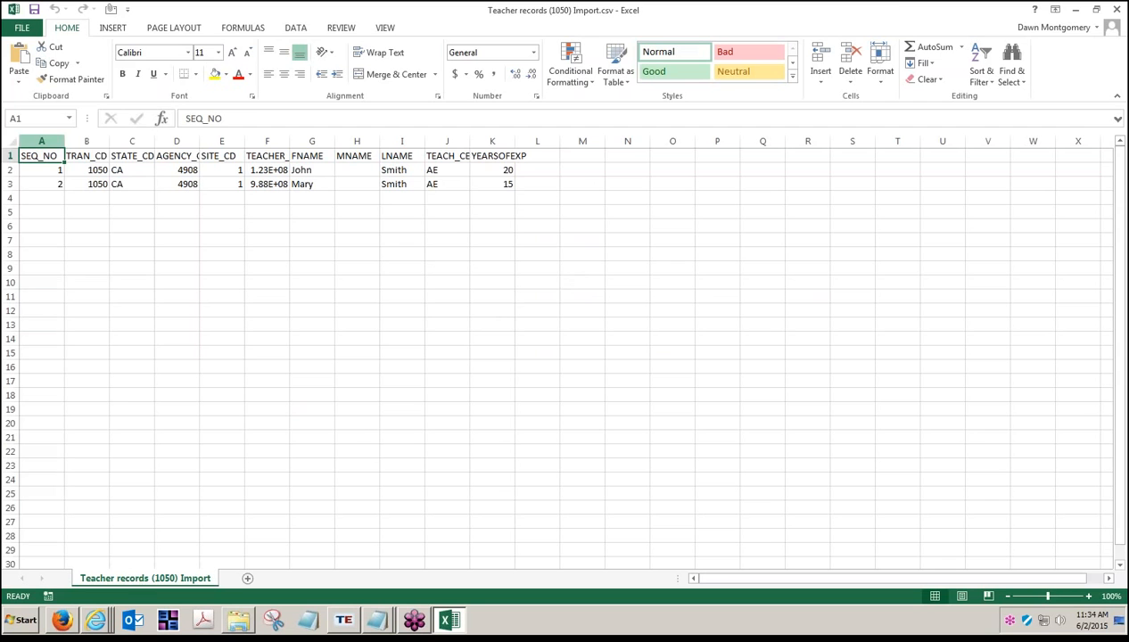
Step: Close the CSV and open Teacher records (1050) Import Template.xlsx from the IMPORT TEMPLATES folder
left_click(1115, 11)
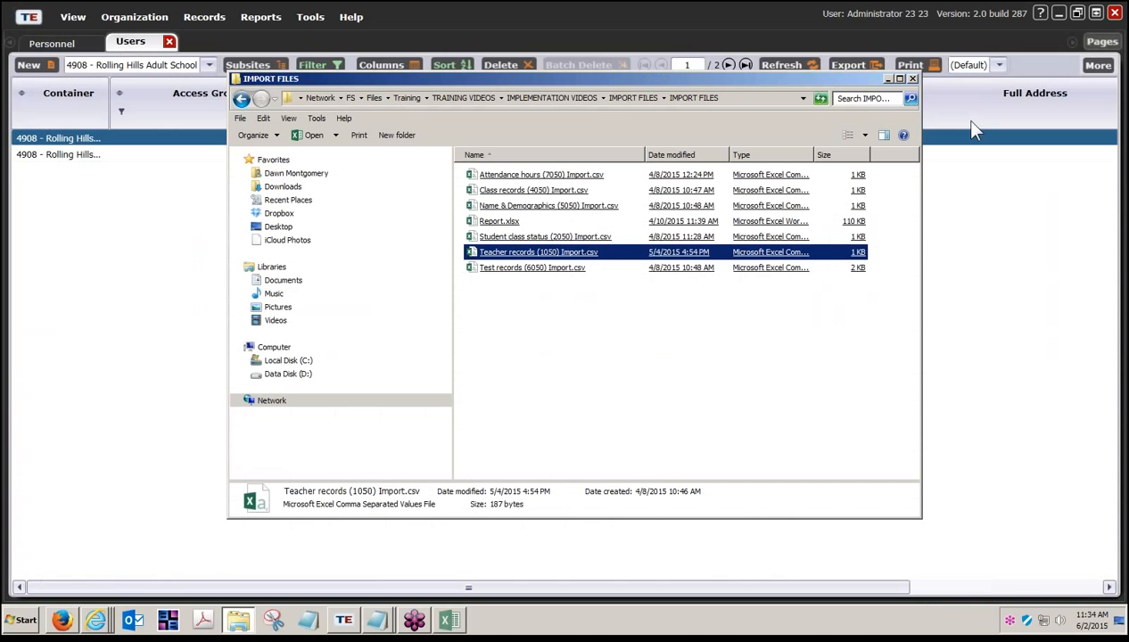
left_click(484, 269)
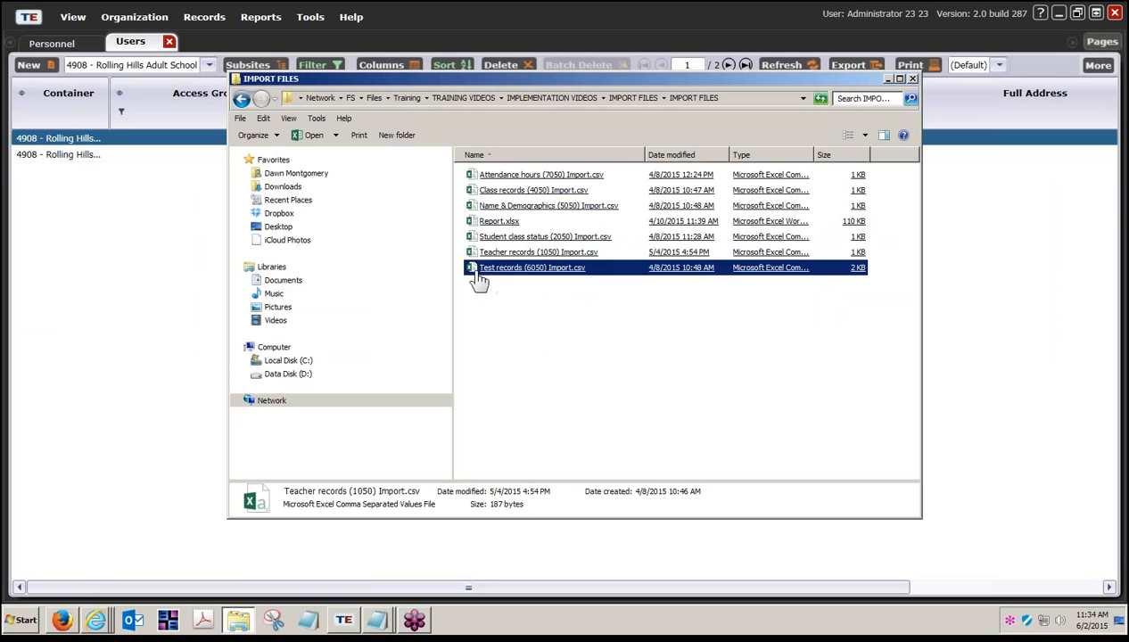
left_click(624, 97)
double_click(500, 189)
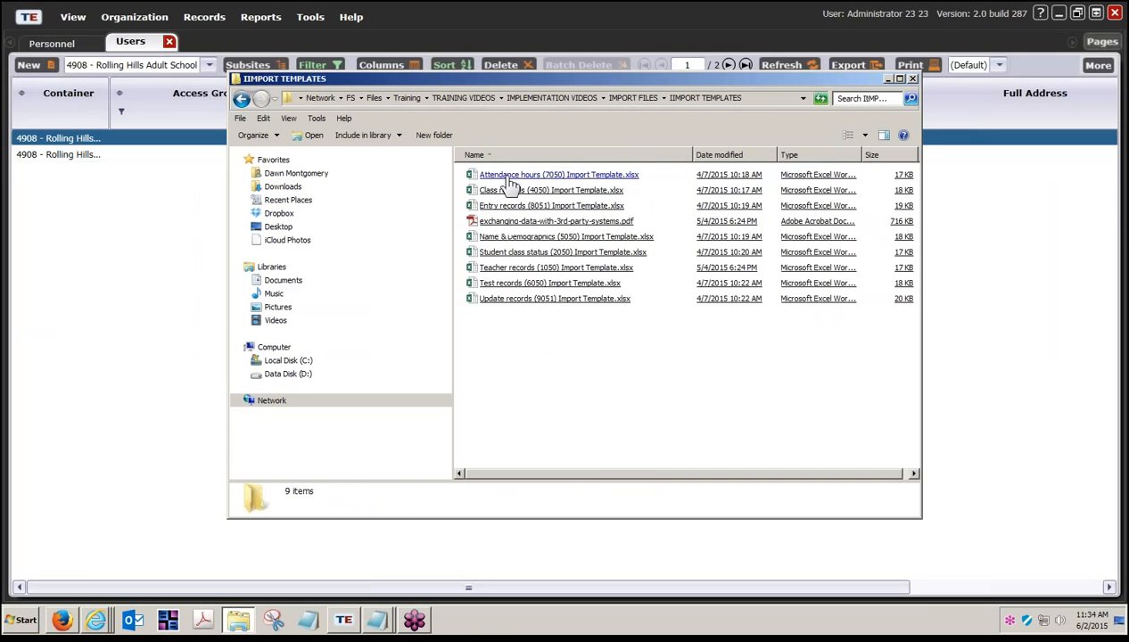
double_click(490, 269)
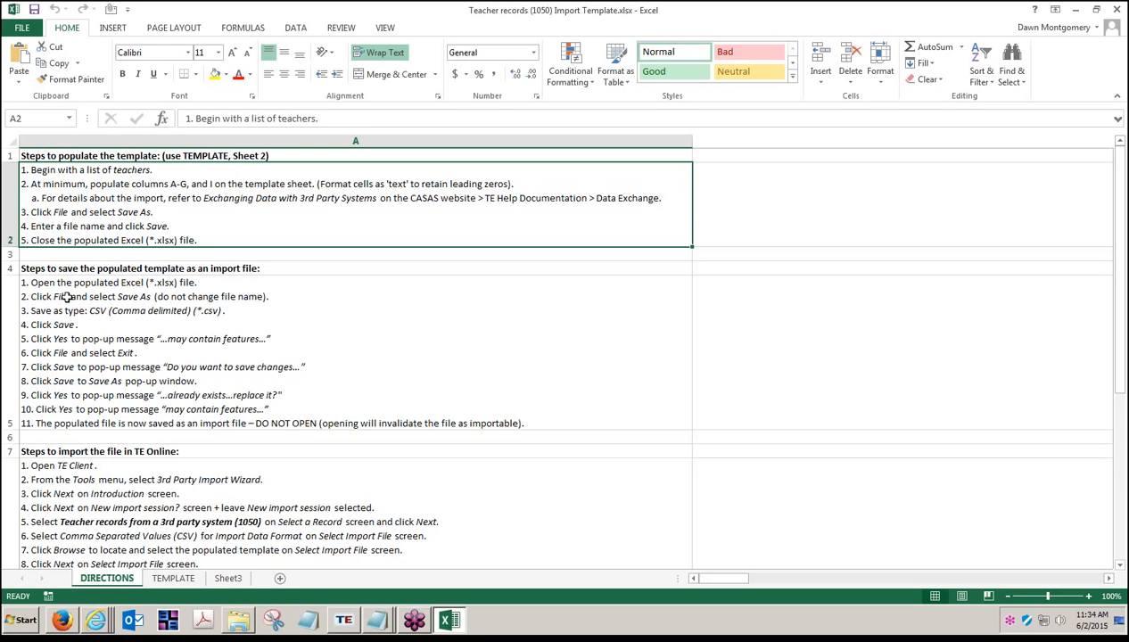
Step: Read the DIRECTIONS notes on saving, importing and user accounts, then view the TEMPLATE sheet's sample data
left_click(40, 283)
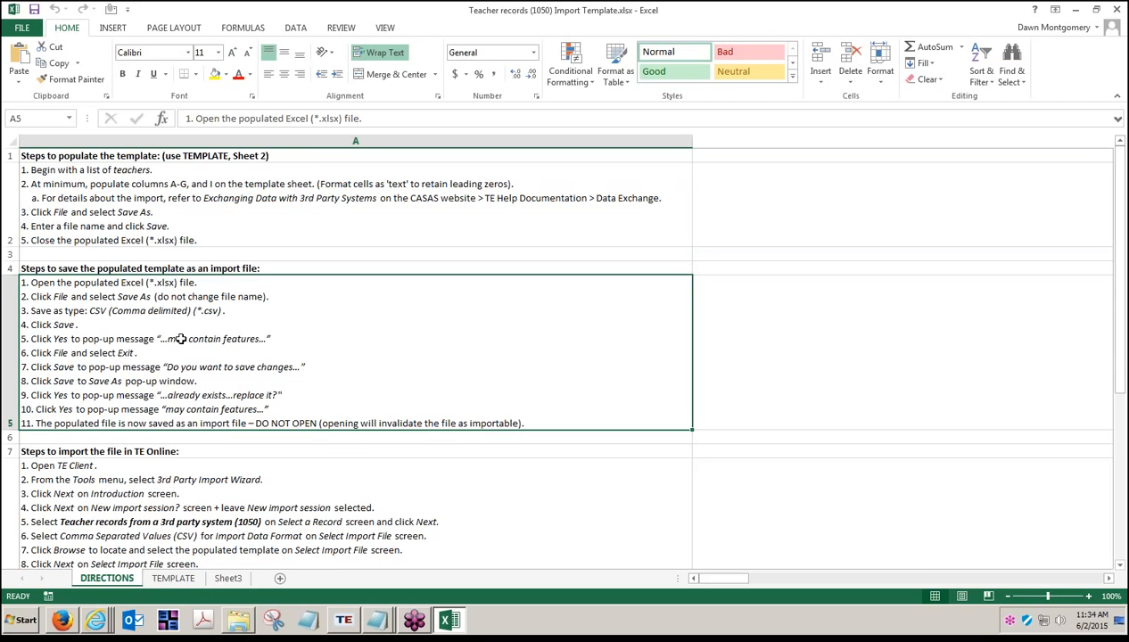
scroll(180, 338, "down", 1)
left_click(127, 369)
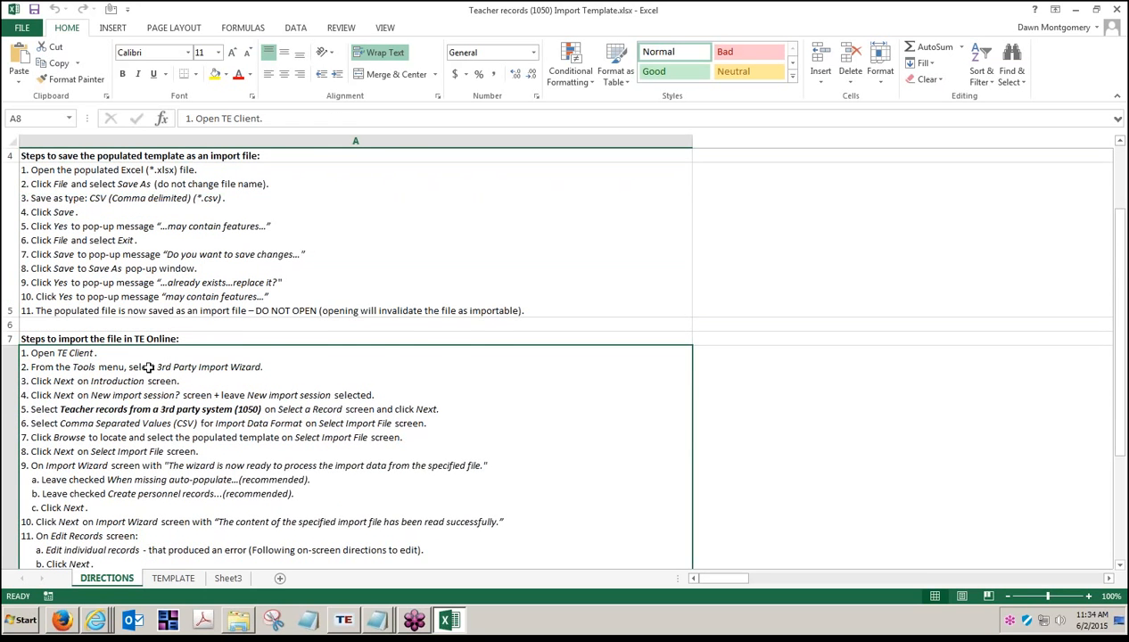
scroll(145, 364, "down", 1)
left_click(106, 475)
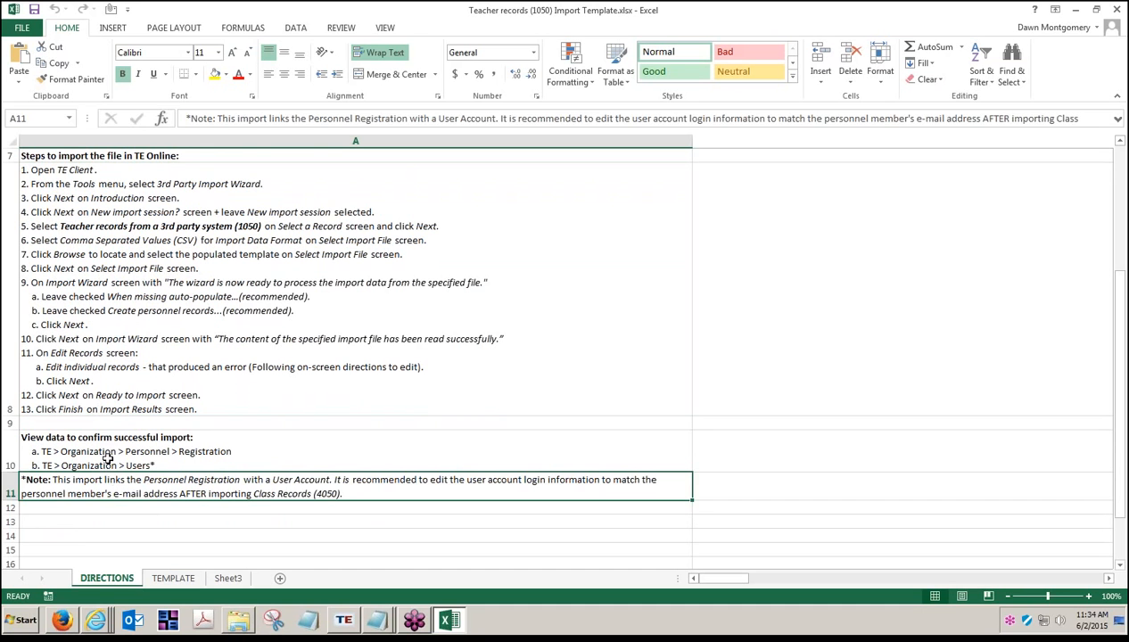
left_click(107, 452)
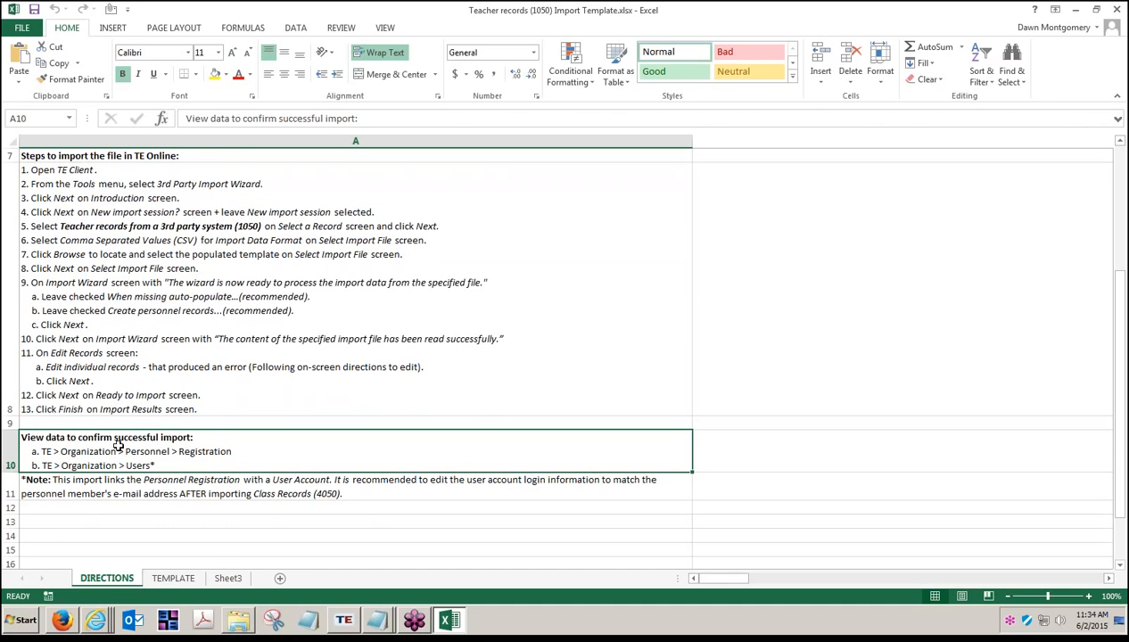
left_click(104, 488)
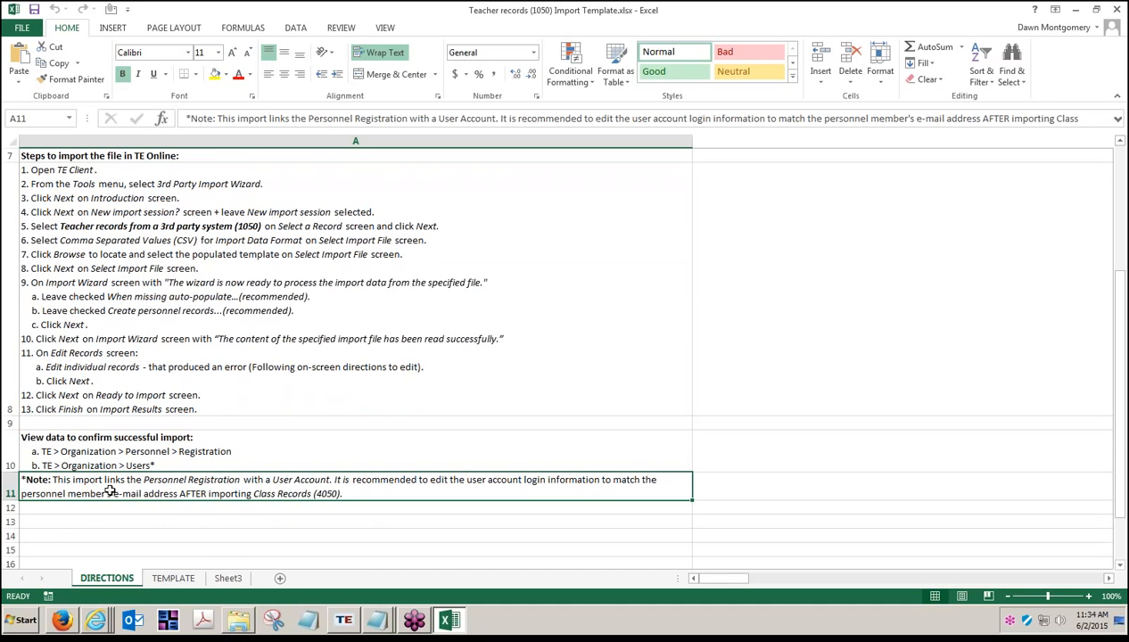
left_click(171, 579)
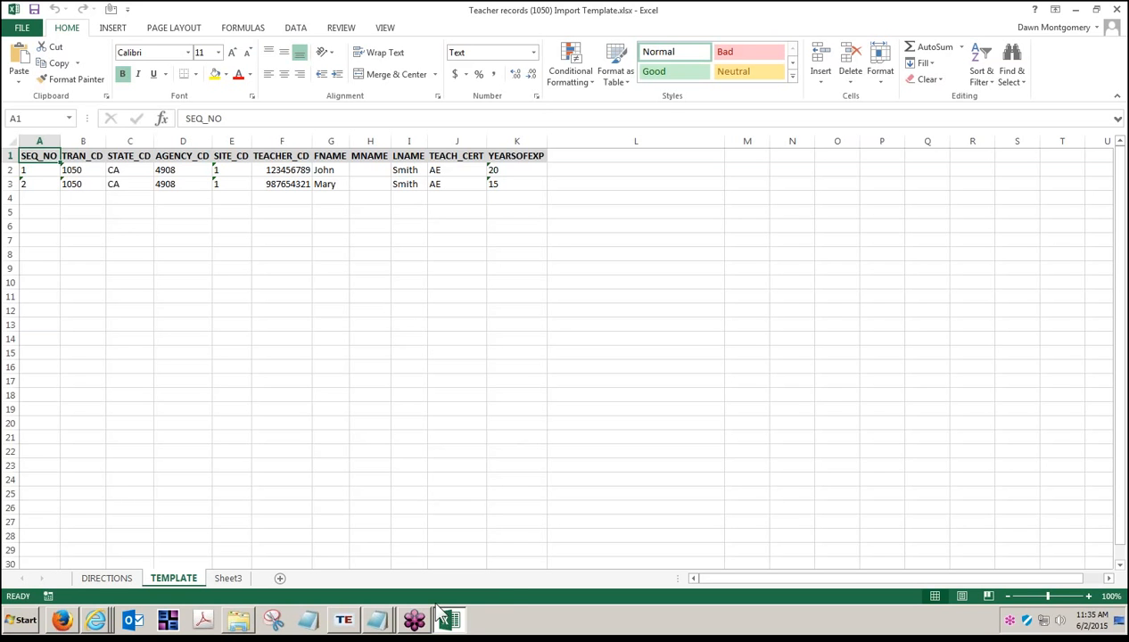
left_click(344, 619)
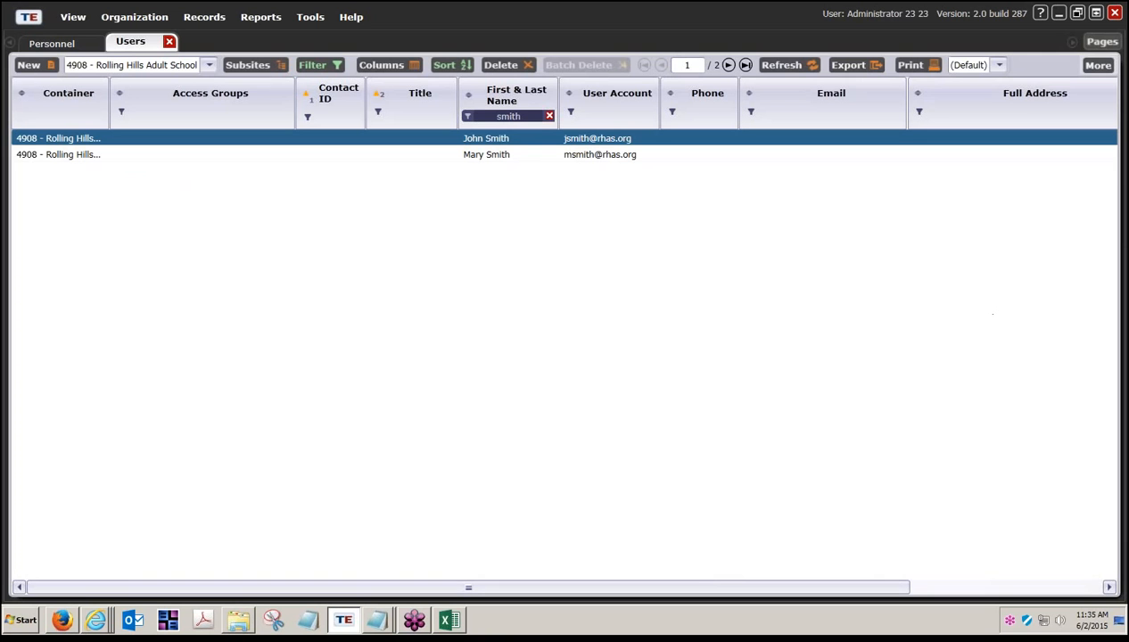
Step: Close all pages via Pages > Close All Pages and disconnect from the server through the TE menu
left_click(1102, 42)
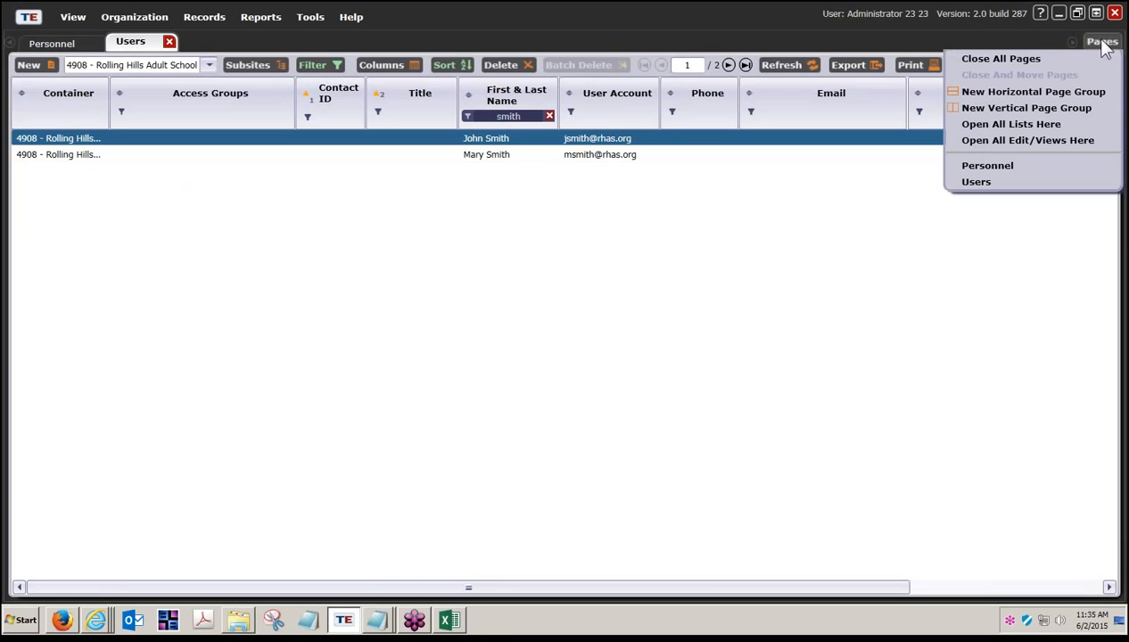
left_click(1026, 60)
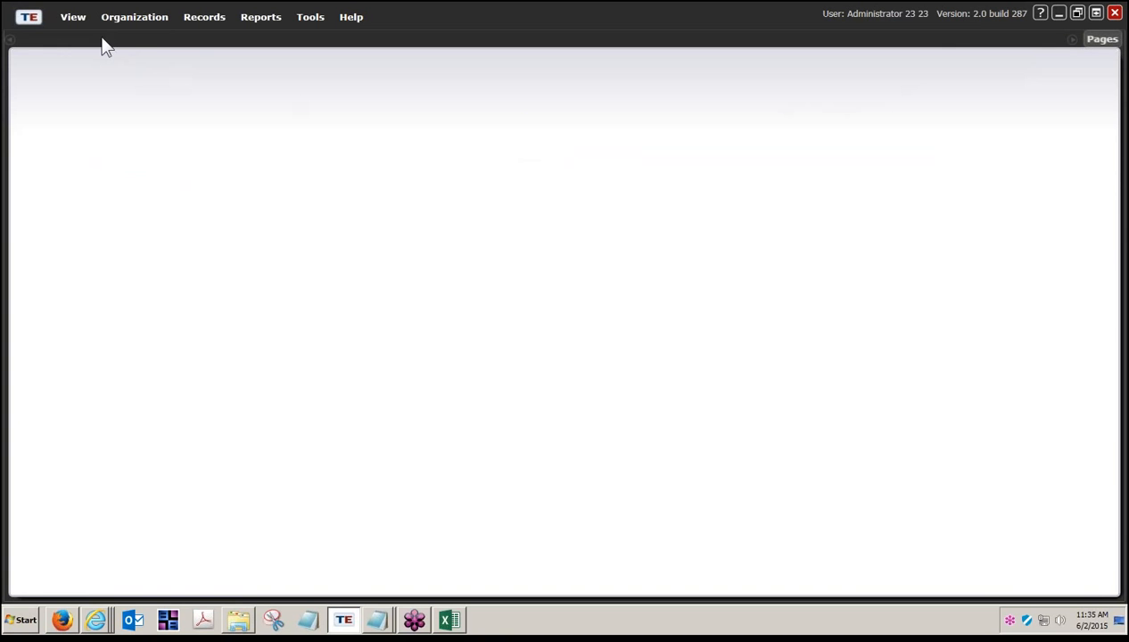
left_click(37, 19)
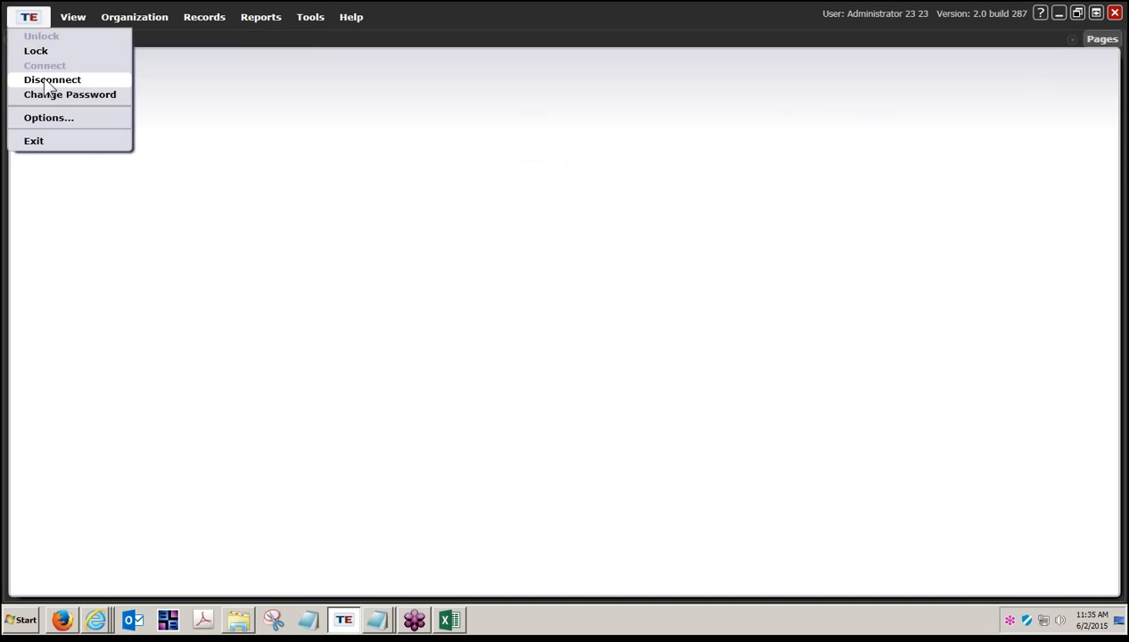
left_click(45, 84)
left_click(30, 20)
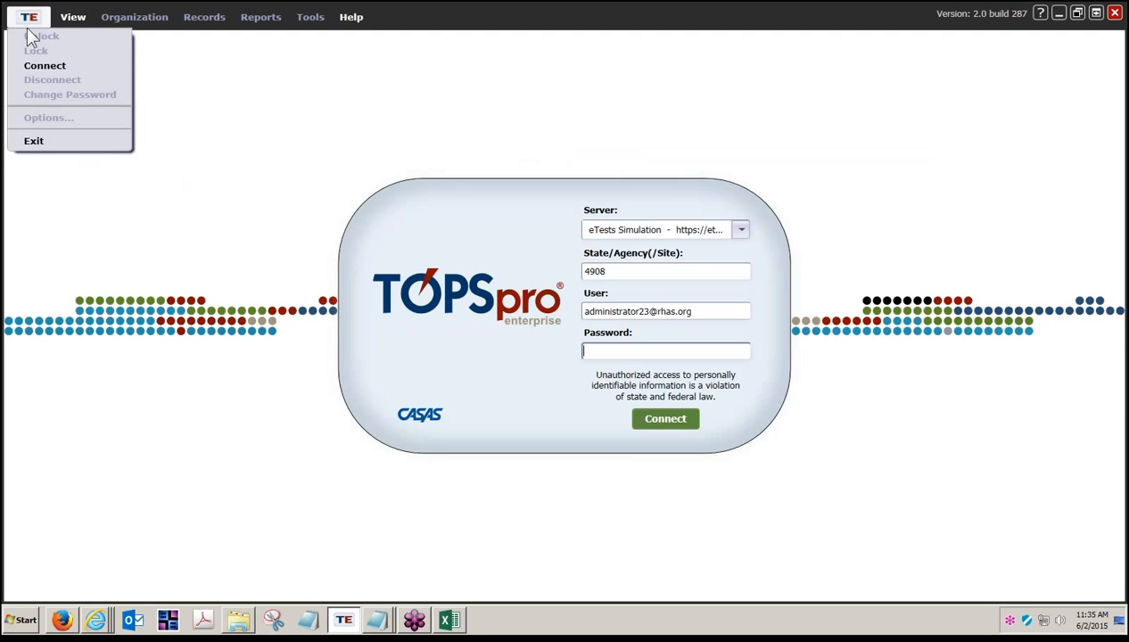
Step: Exit TOPSpro Enterprise, then close the Excel template workbook and the Explorer window
left_click(34, 141)
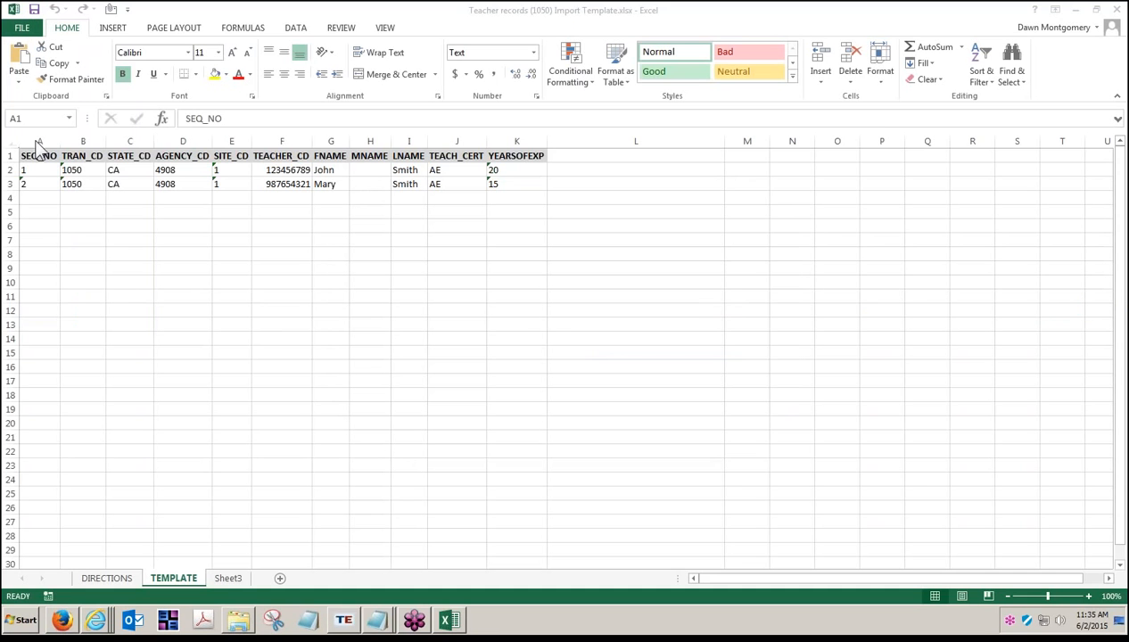
left_click(1117, 10)
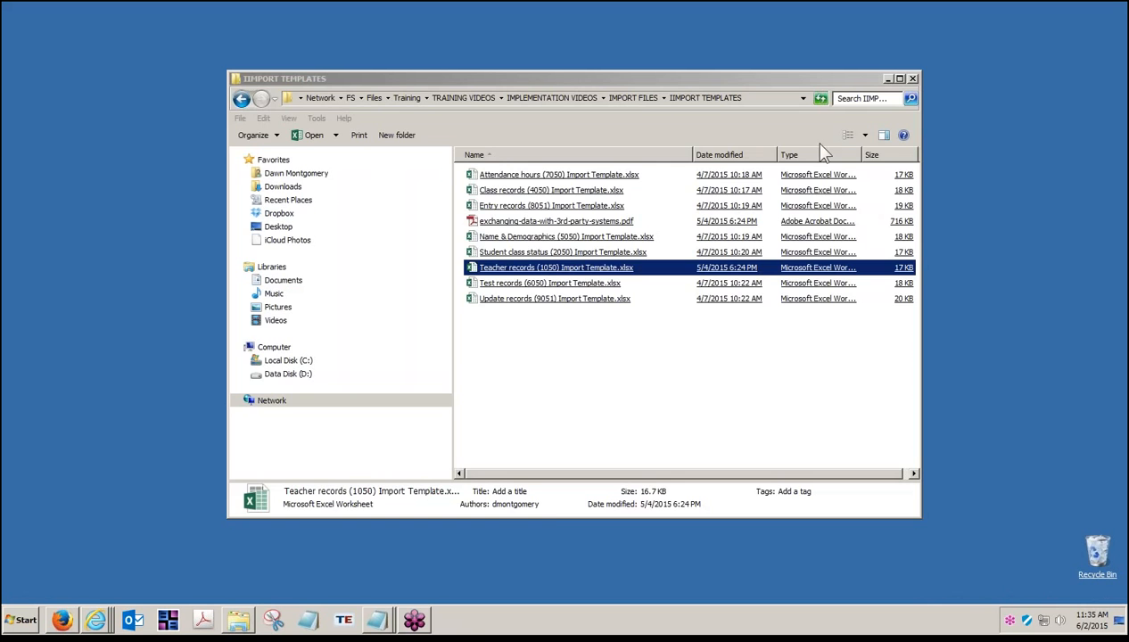
left_click(913, 80)
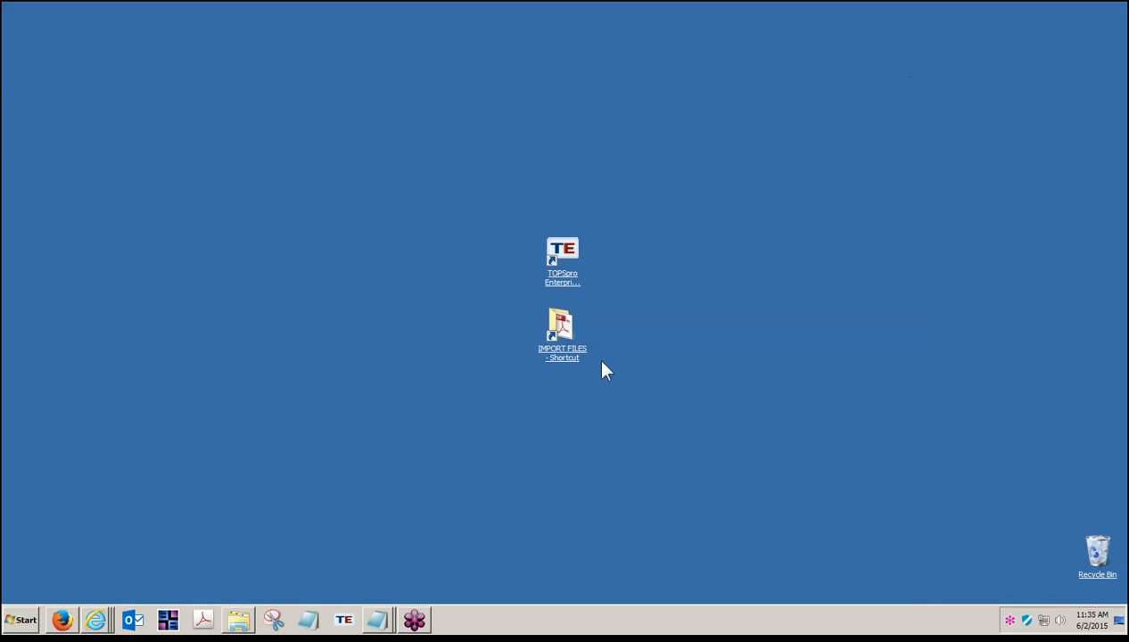
Step: Reopen CASAS eTests Online in Internet Explorer and show the Getting Started guides page
right_click(98, 622)
left_click(141, 545)
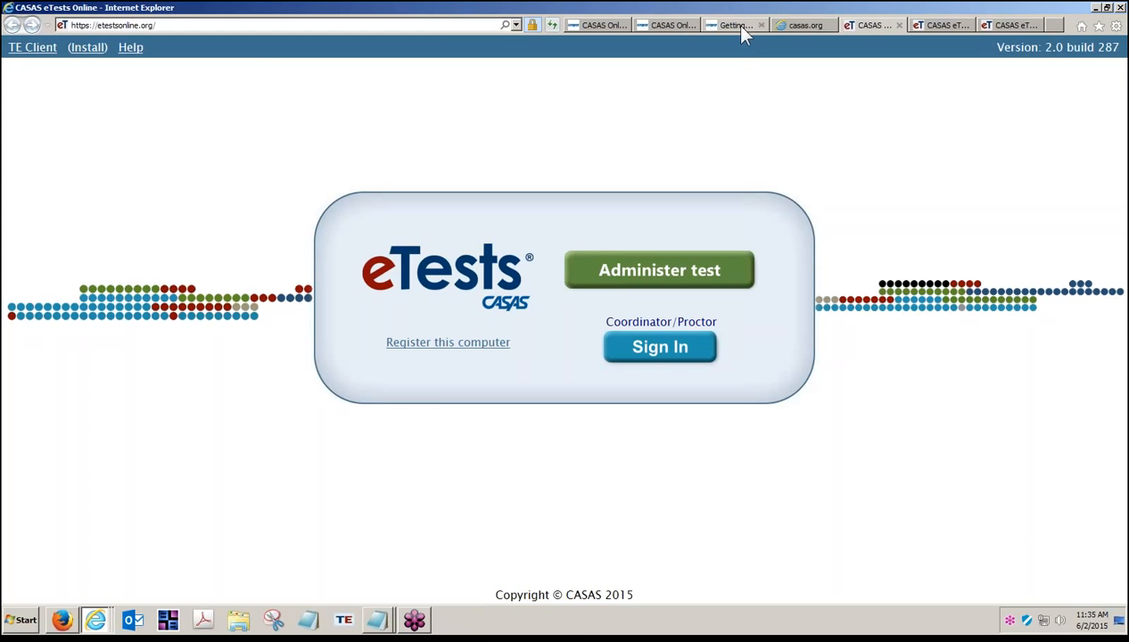
left_click(736, 25)
scroll(1017, 258, "up", 3)
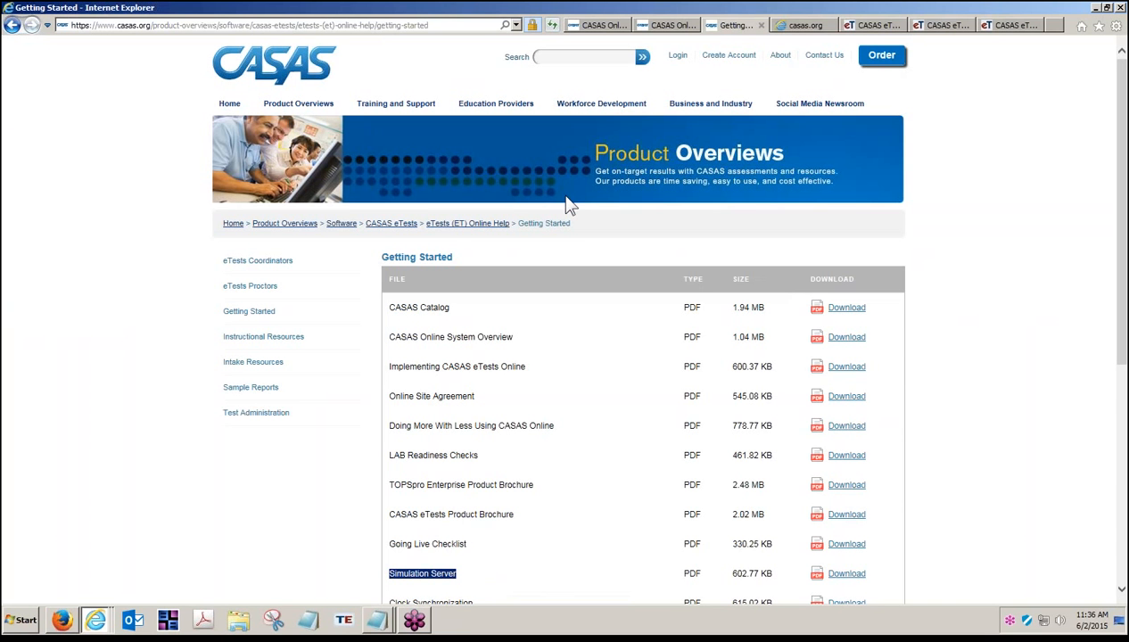
Step: Browse CASAS Training and Support, eTests Online Help and Social Media Newsroom pages, ending on the eTests workshop listing
left_click(394, 106)
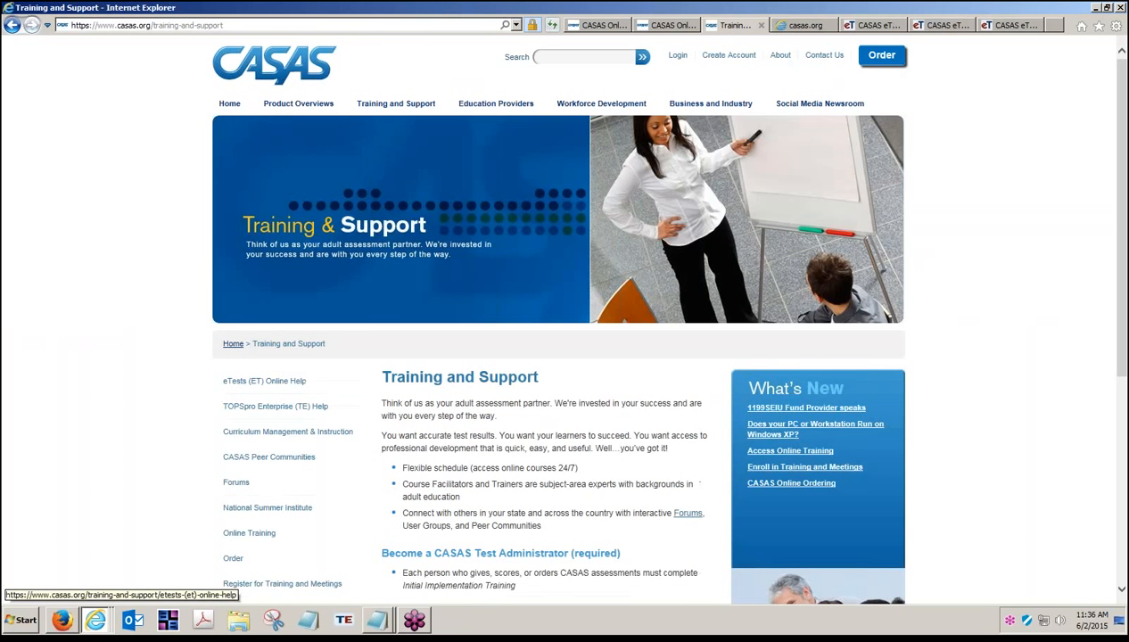
left_click(263, 392)
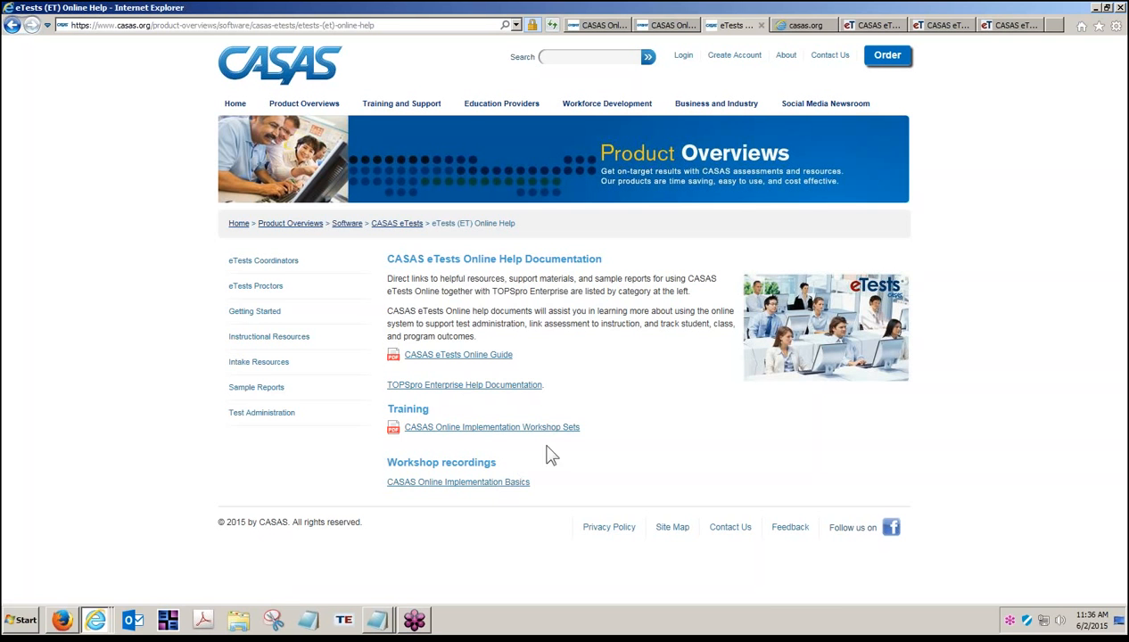
left_click(808, 105)
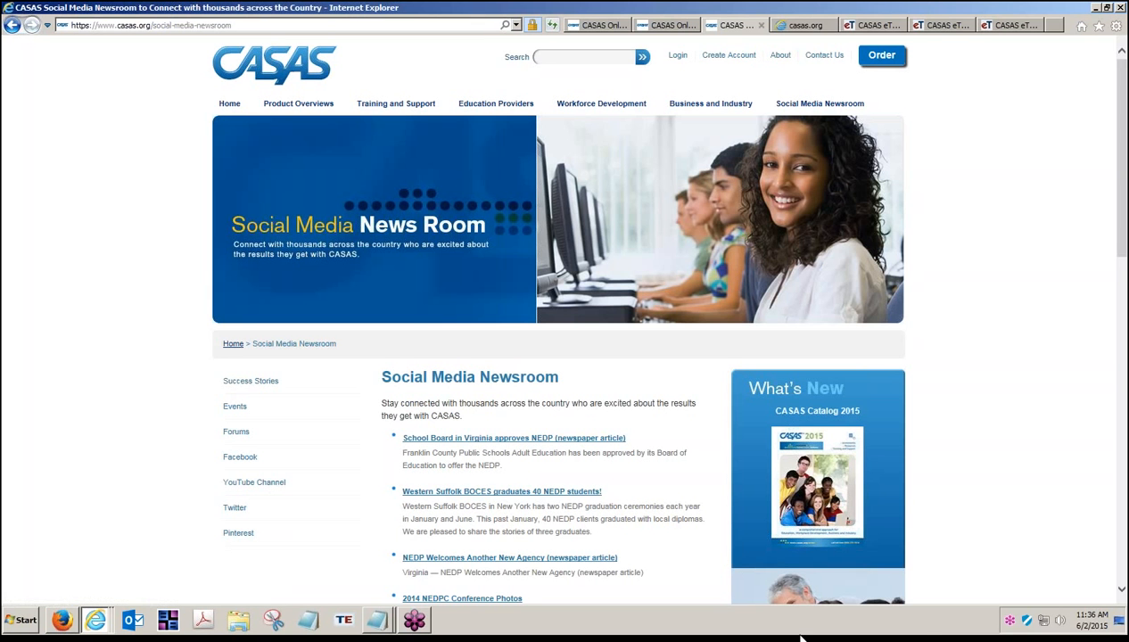
left_click(383, 618)
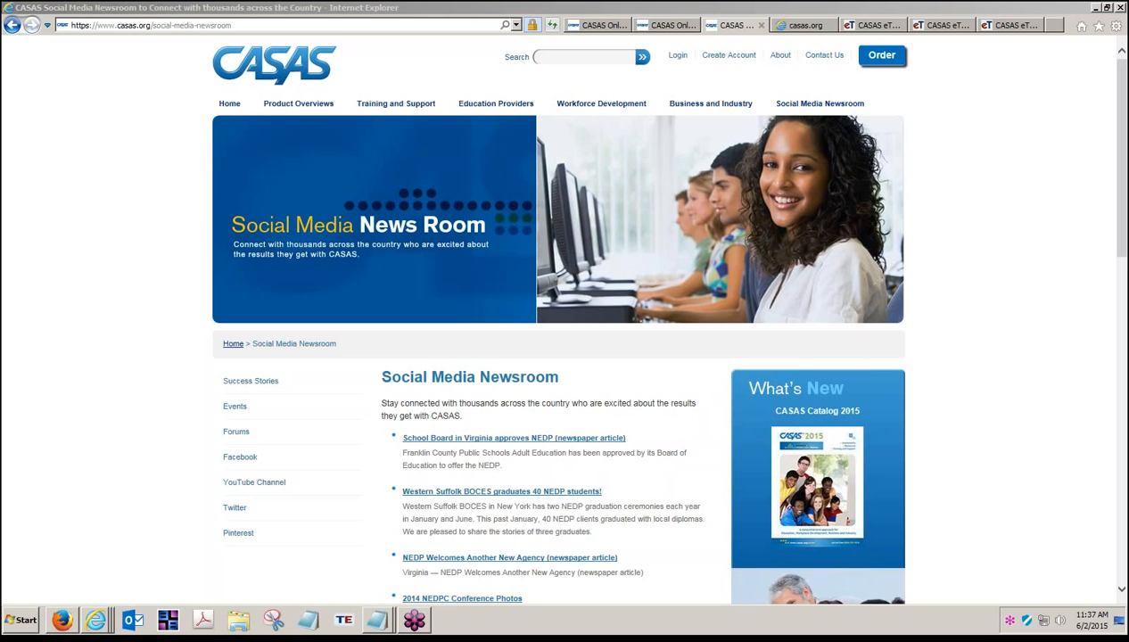
left_click(792, 26)
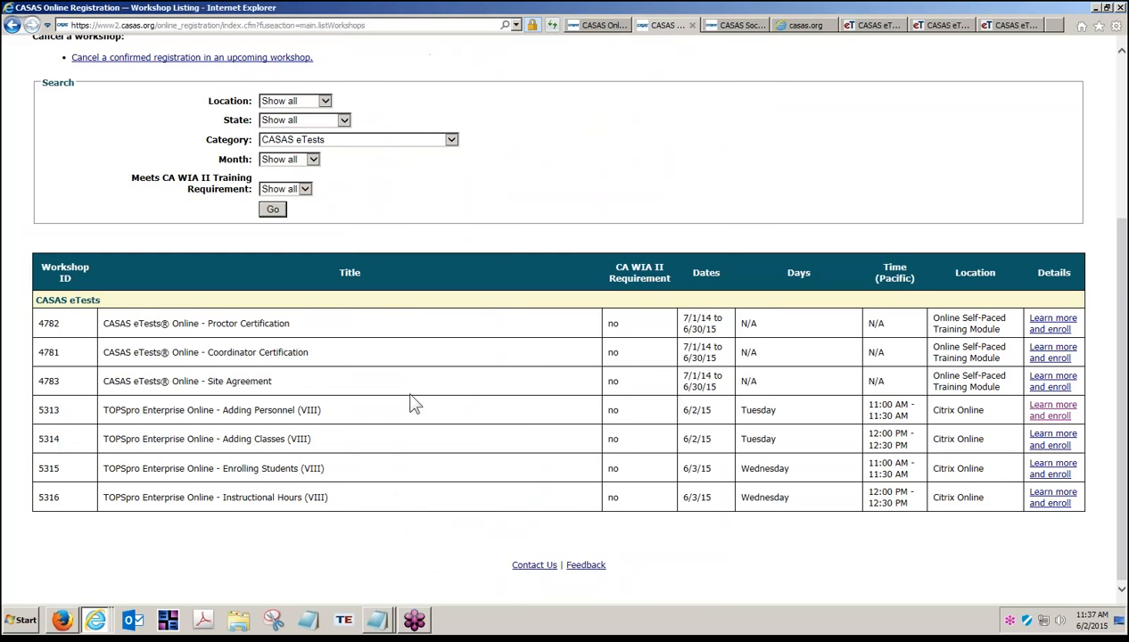